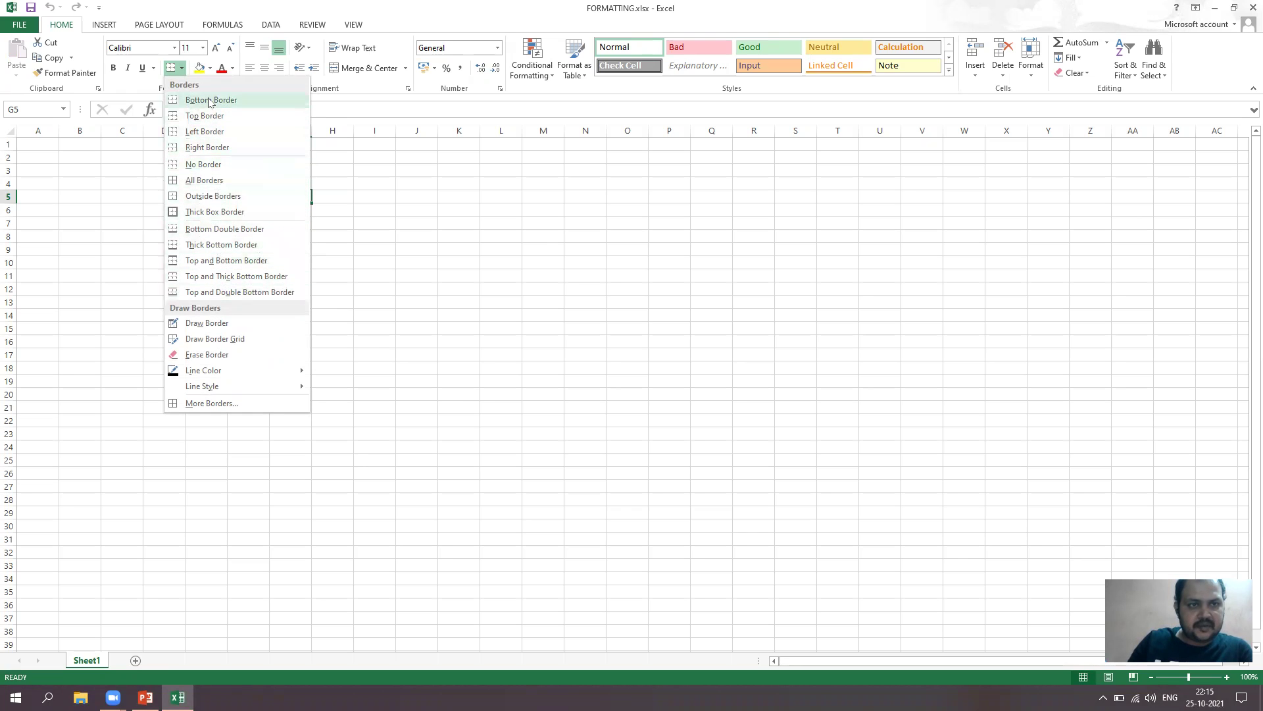
Apply all borders to cell G5.
left_click(339, 218)
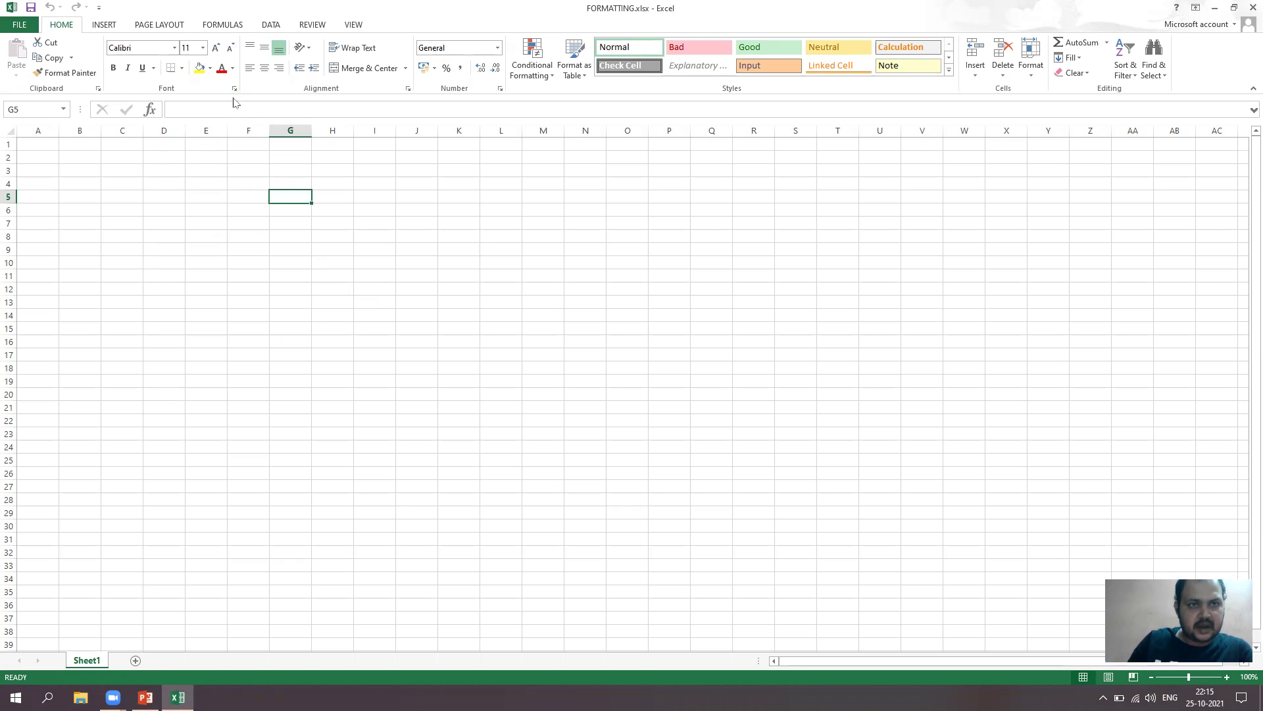
left_click(182, 69)
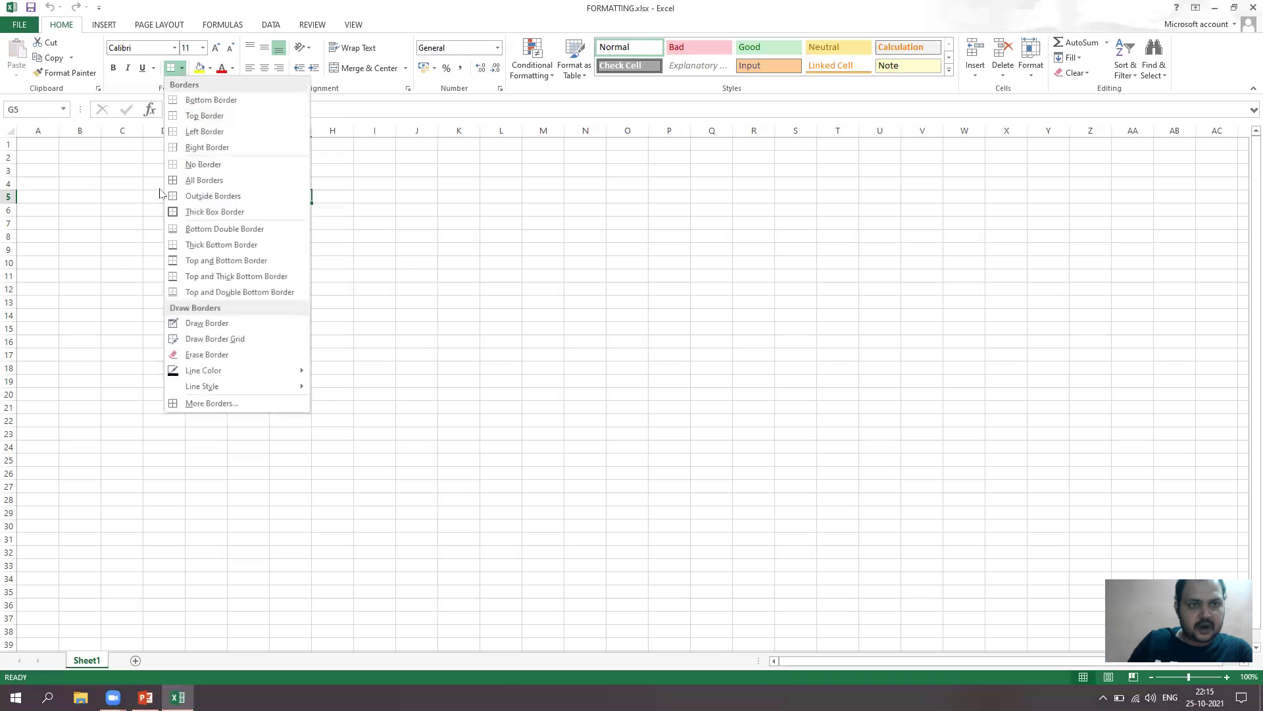
left_click(198, 181)
left_click(352, 285)
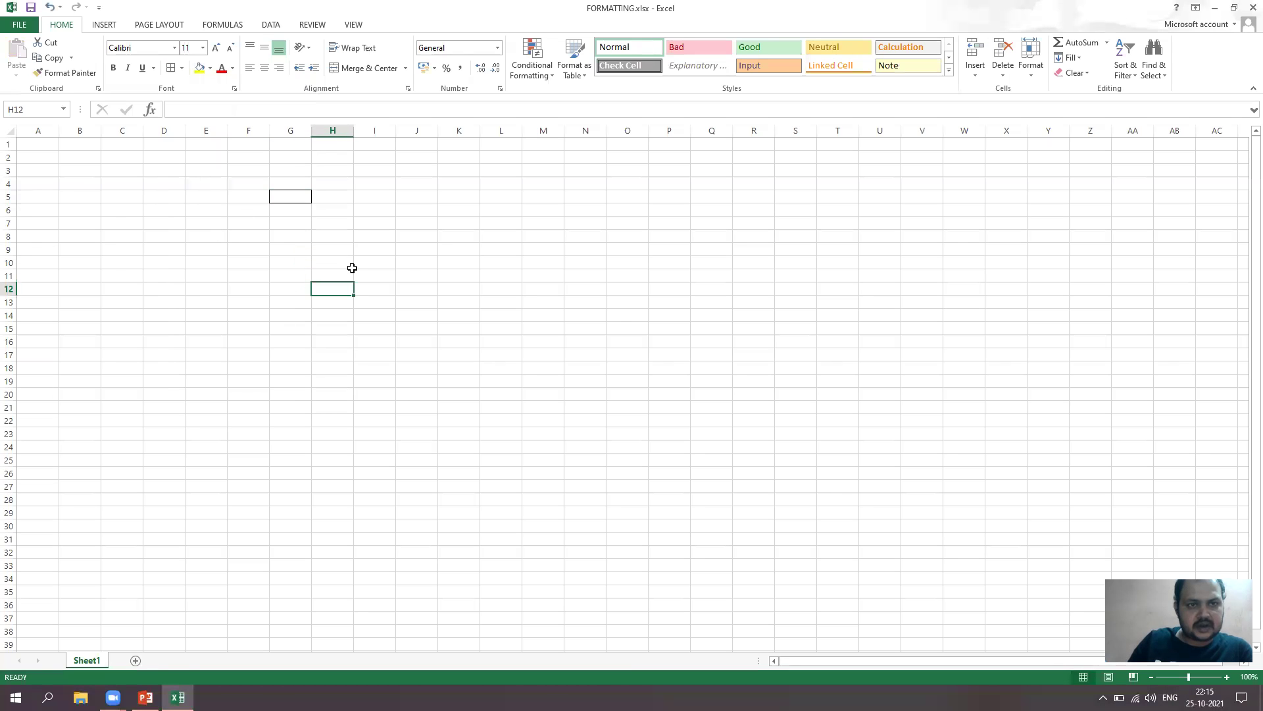
Try to apply a bottom border to the already bordered cell G5.
left_click(303, 192)
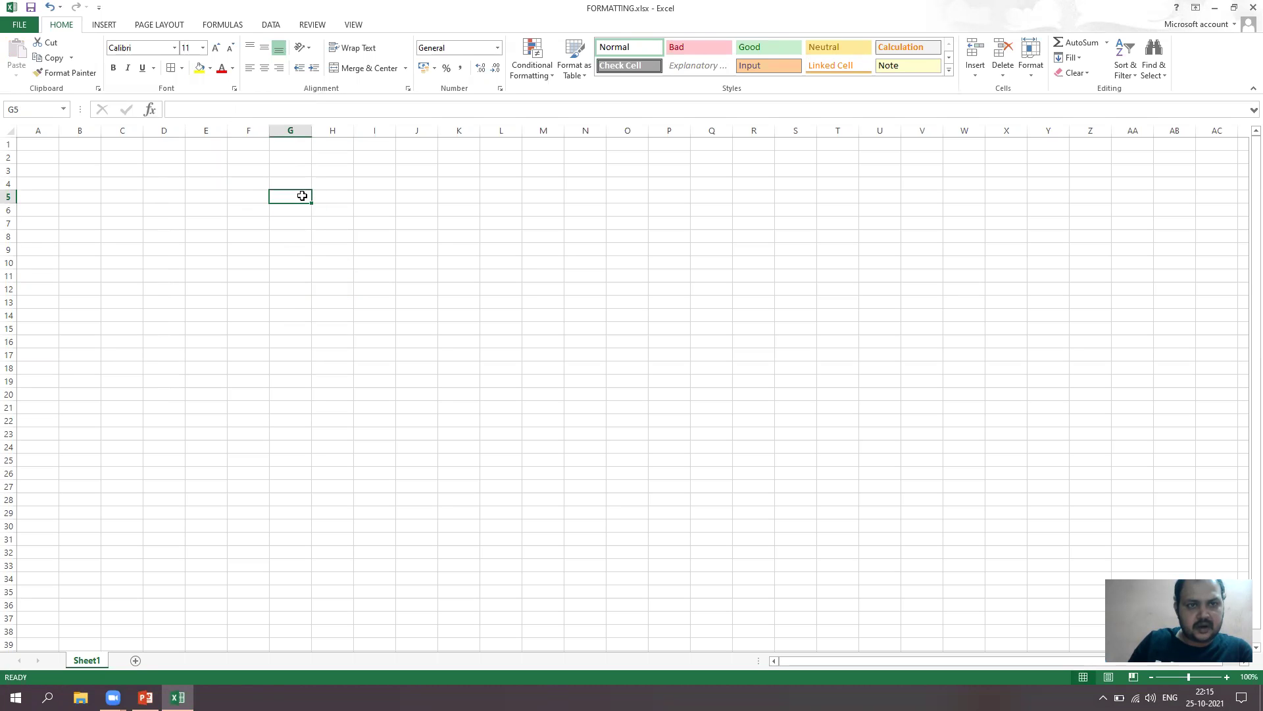
left_click(182, 69)
left_click(191, 100)
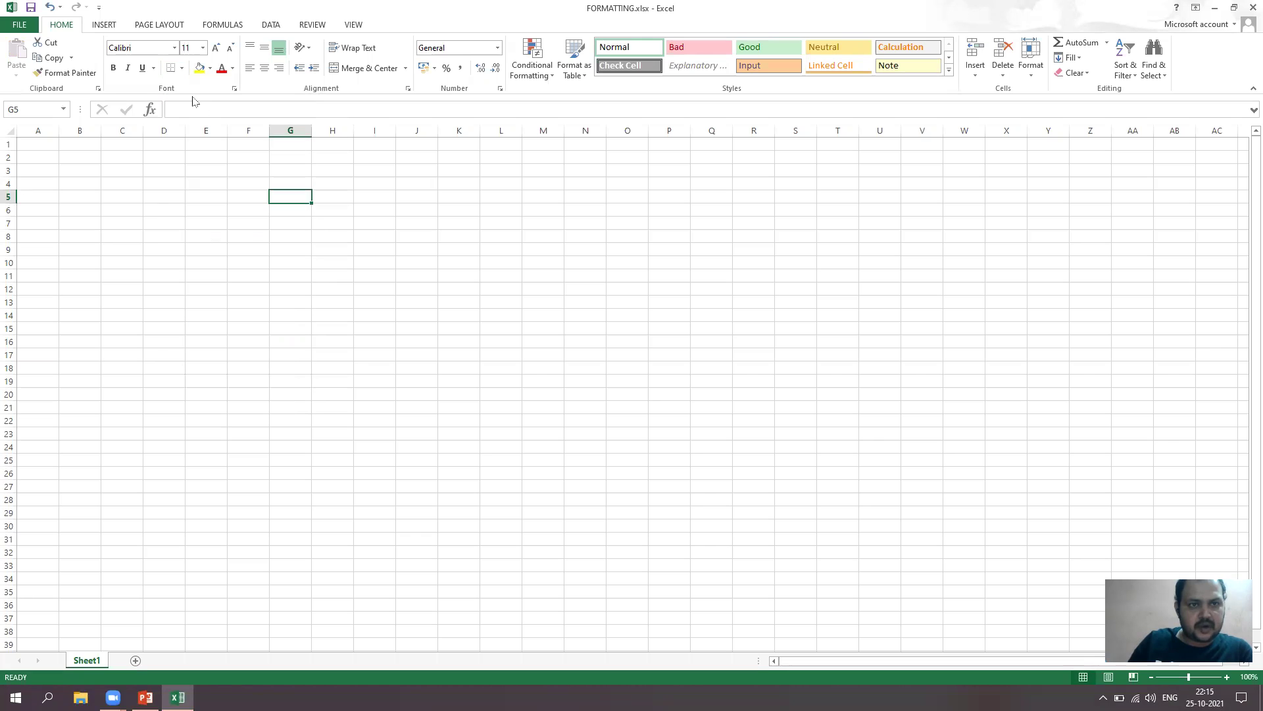
left_click(372, 356)
Erase the borders around cell G5 with the Erase Border tool.
left_click(285, 199)
left_click(182, 68)
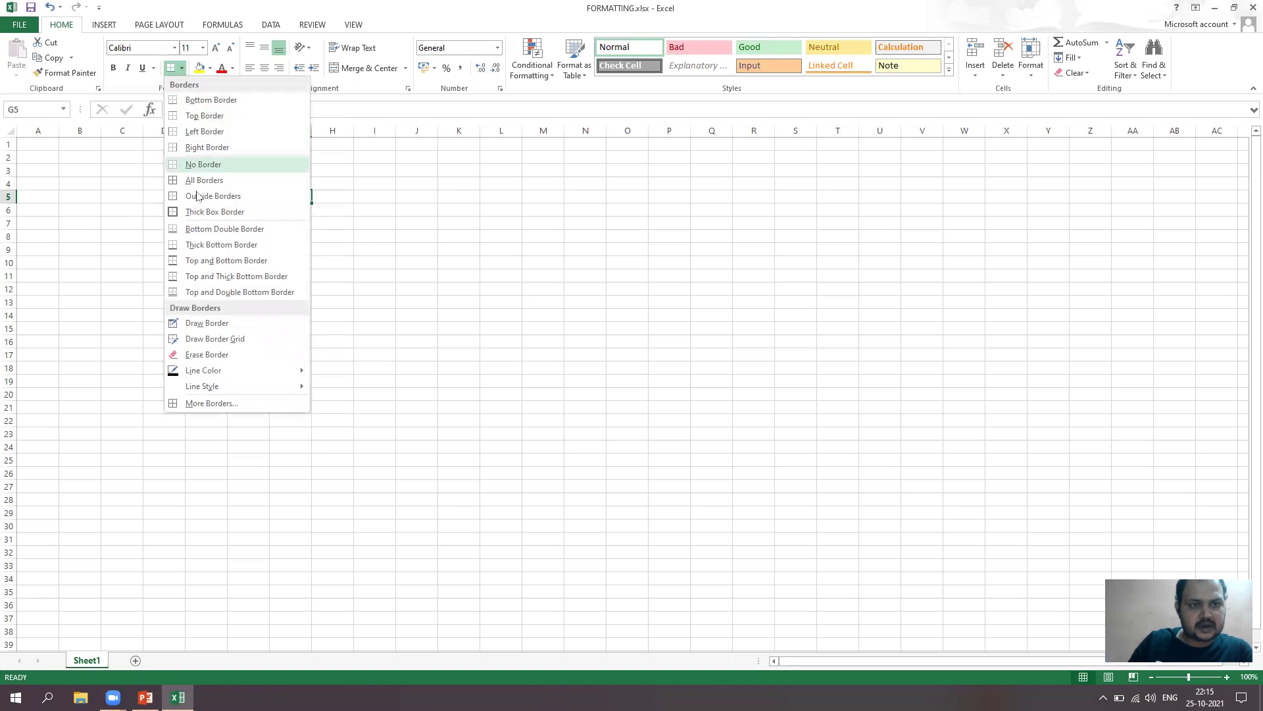
left_click(207, 354)
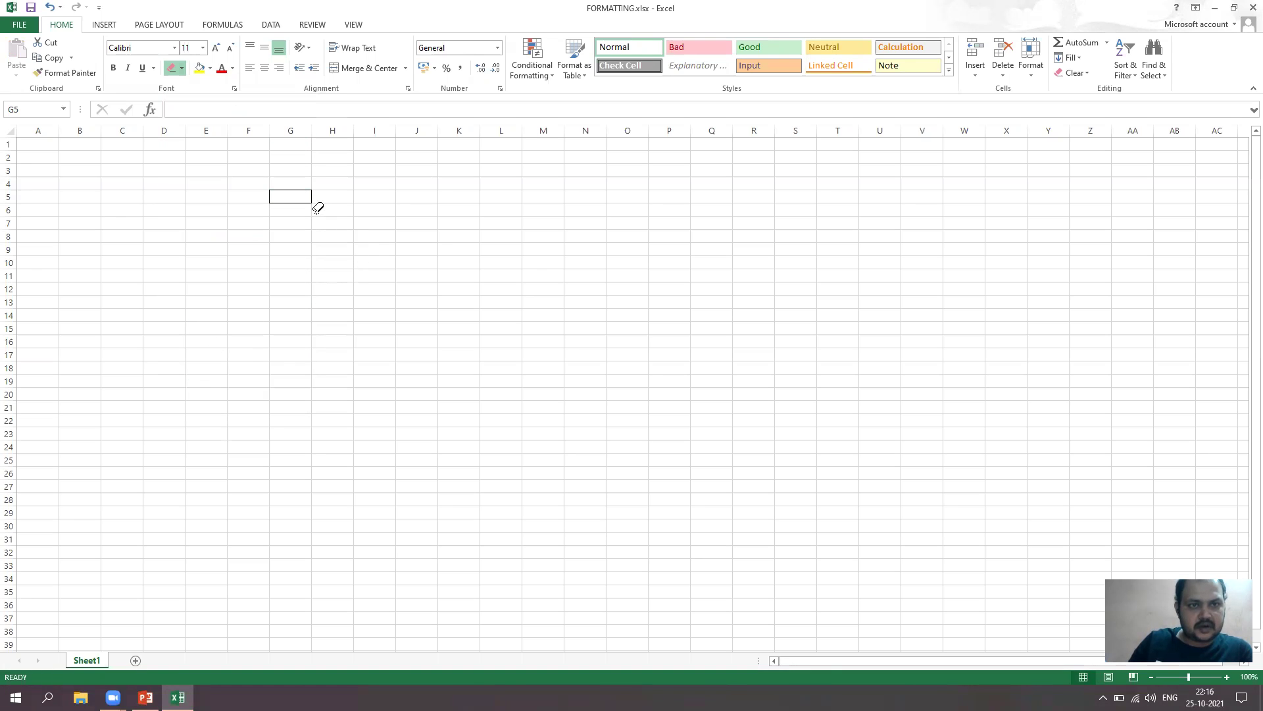
mouse_move(275, 193)
left_mouse_down()
mouse_move(335, 169)
mouse_move(310, 195)
left_mouse_up()
left_click(304, 193)
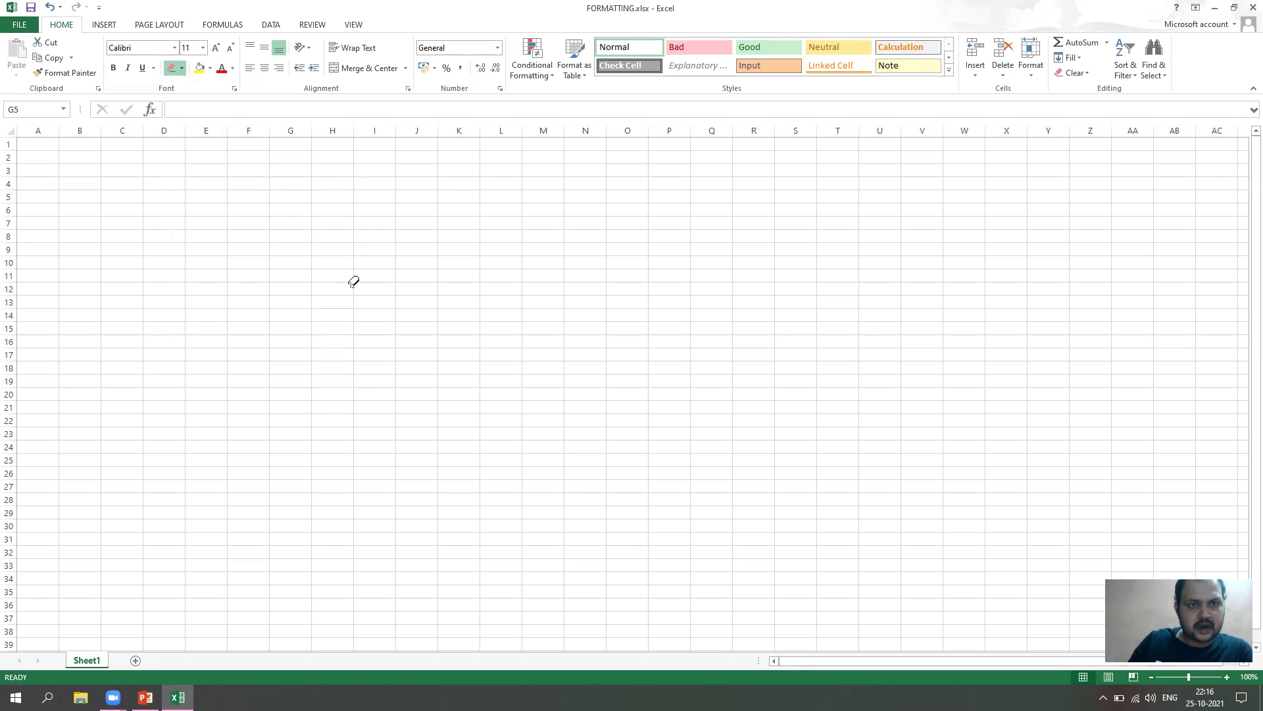
Apply a bottom border to cell G5 and check it with the cell selected and deselected.
left_click(183, 68)
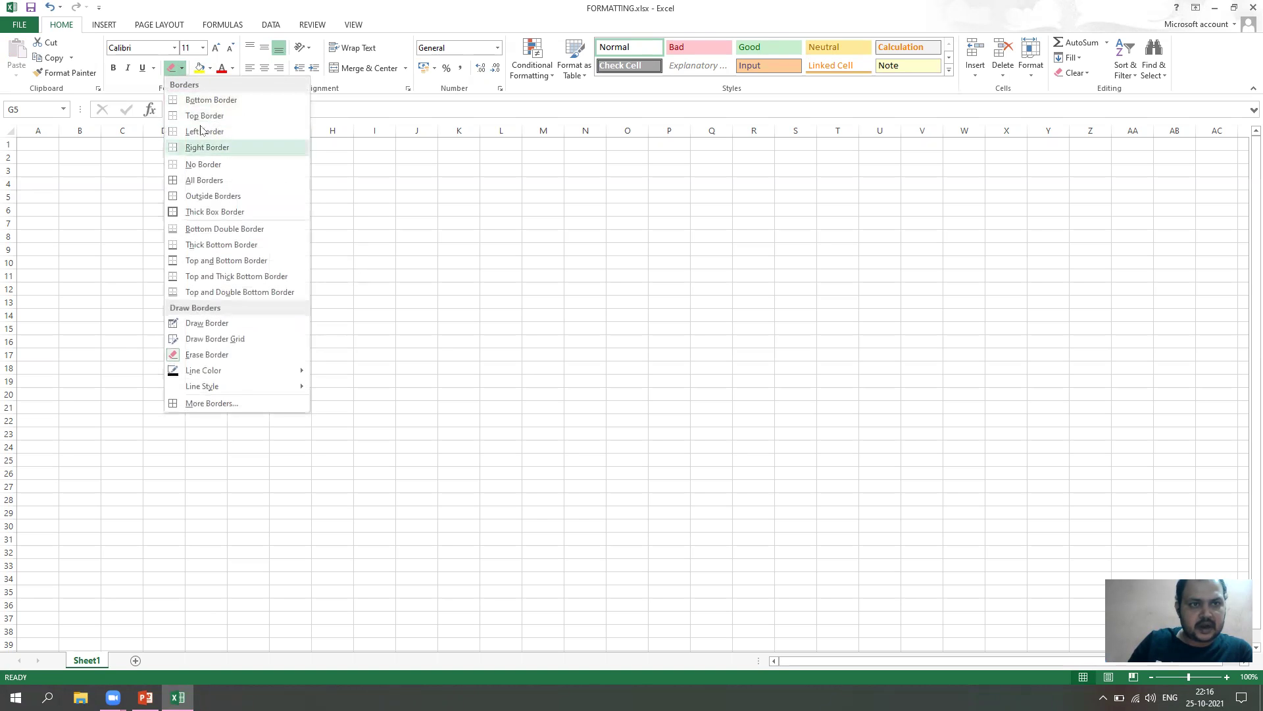
left_click(211, 100)
left_click(374, 262)
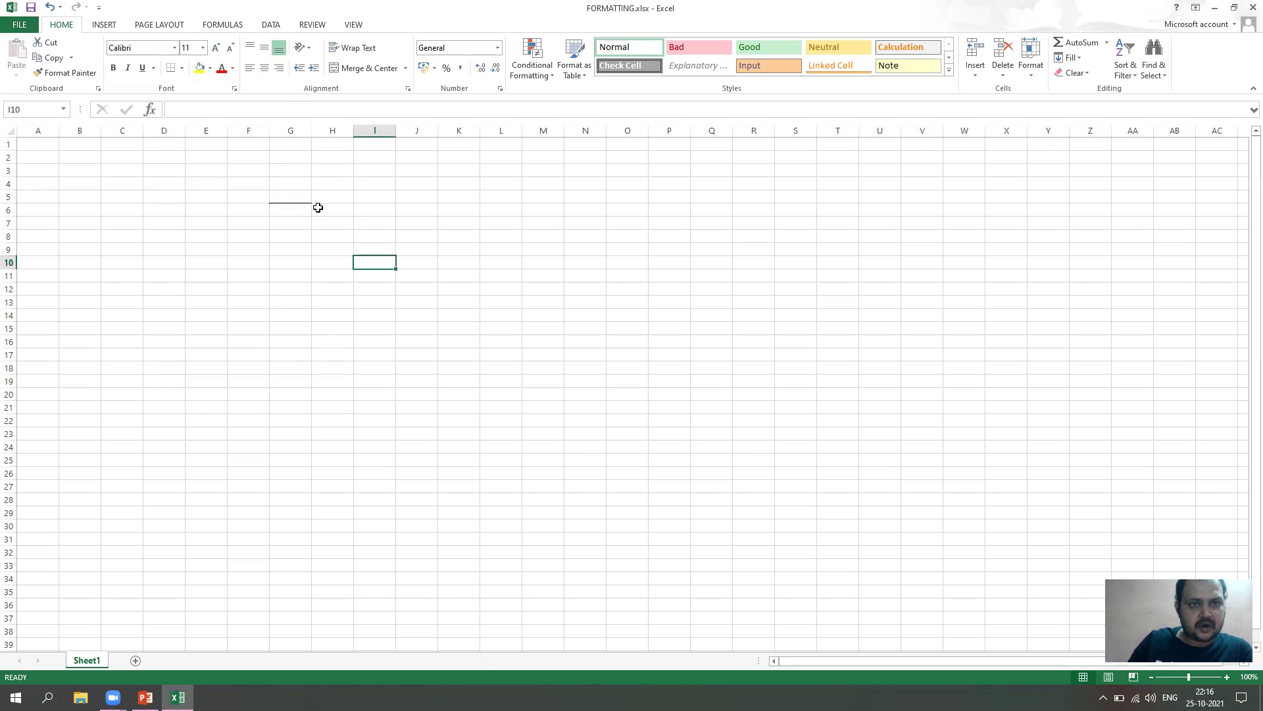
left_click(302, 194)
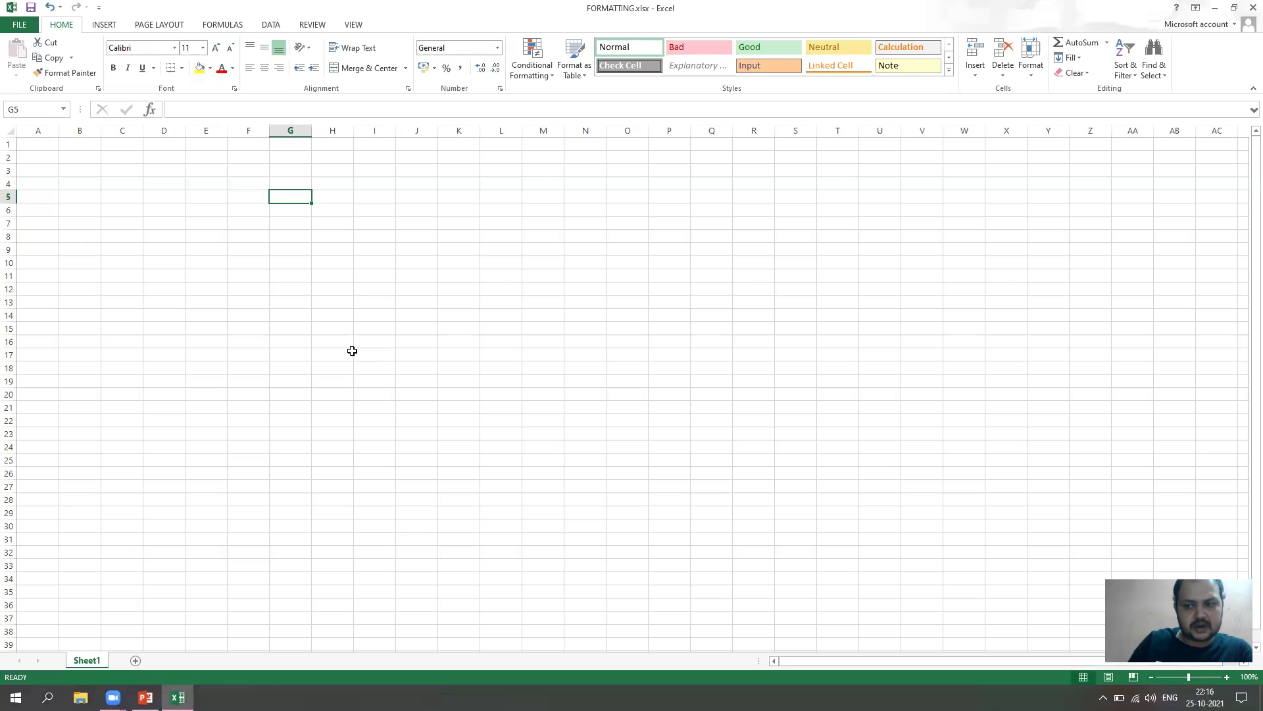
left_click(355, 273)
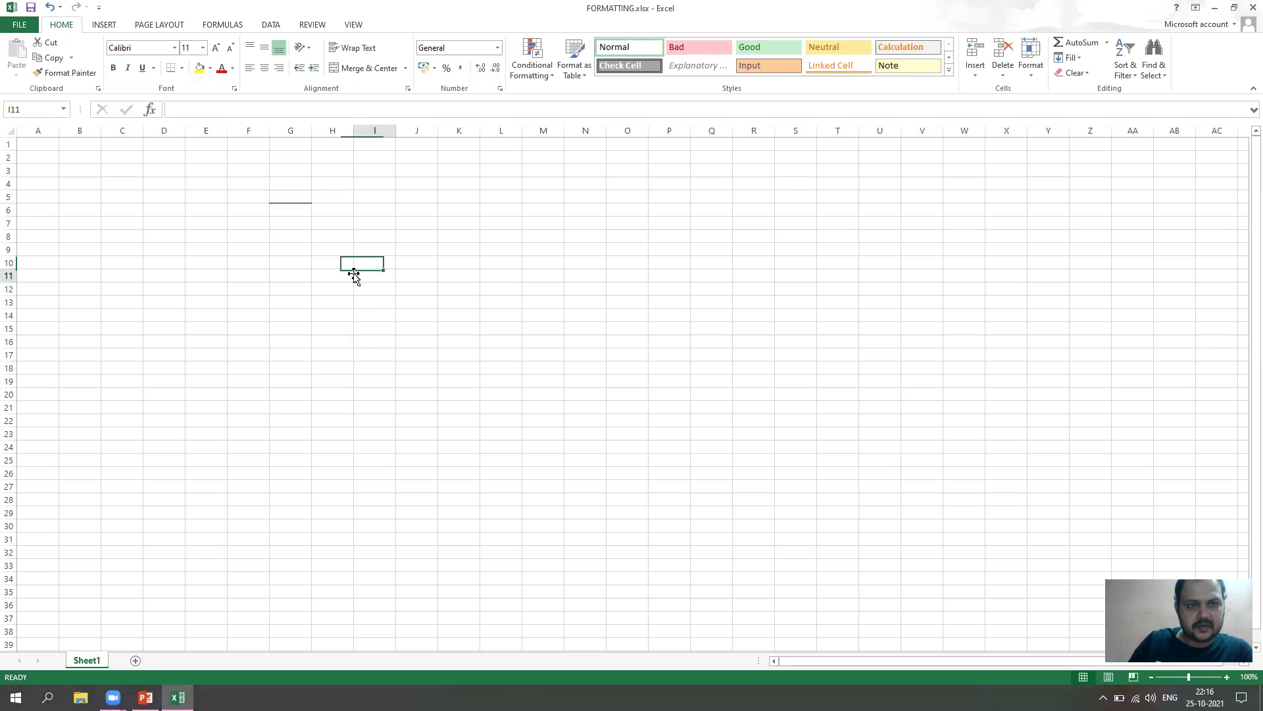
left_click(281, 199)
left_click(336, 348)
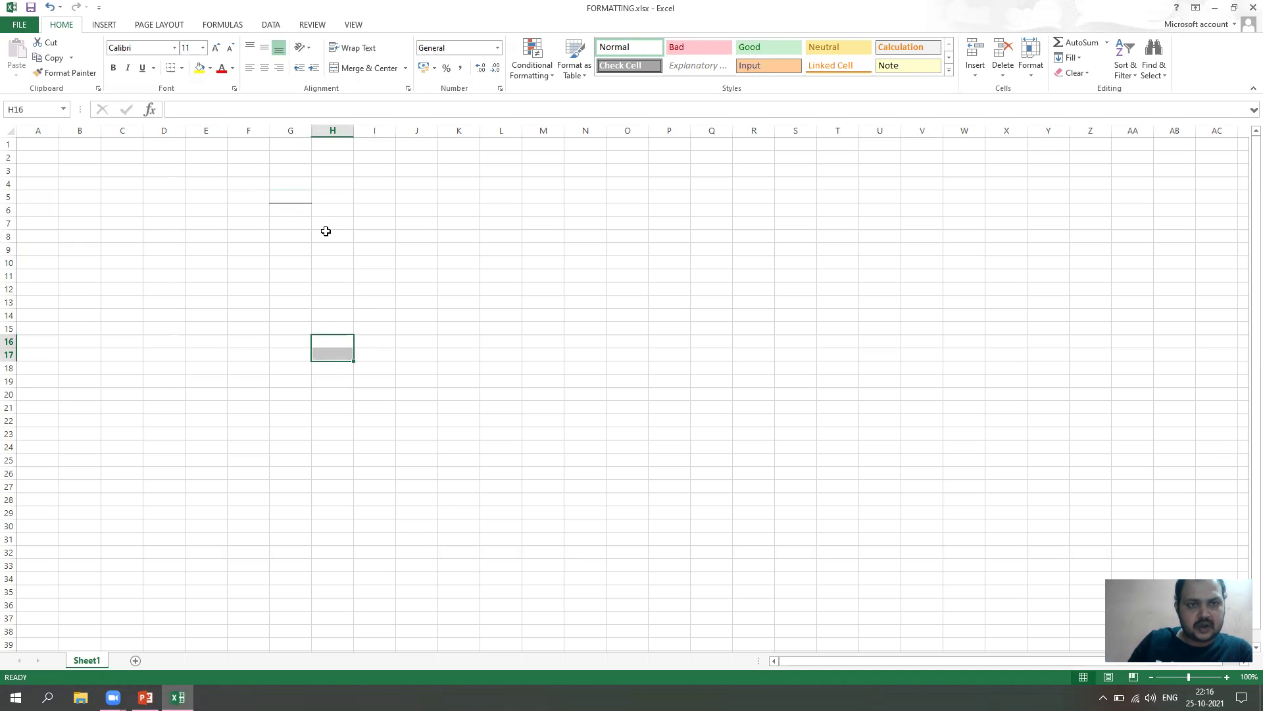
left_click(296, 198)
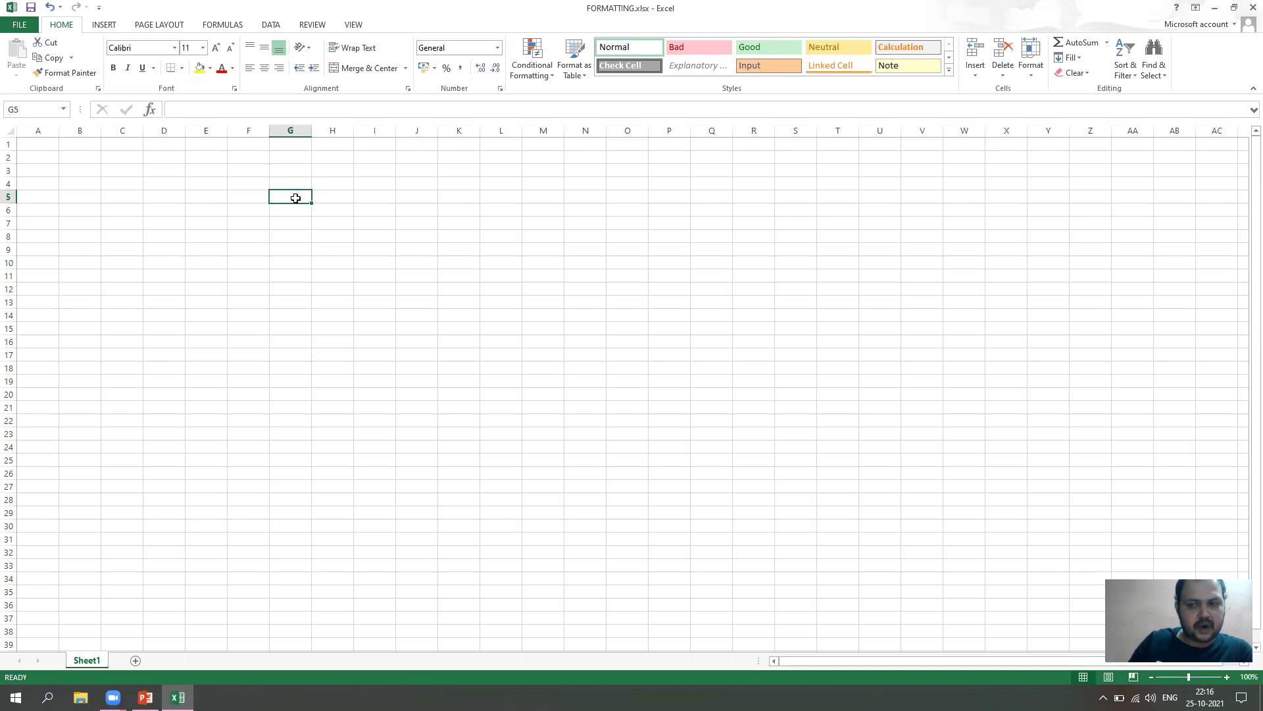
left_click_drag(385, 189, 831, 322)
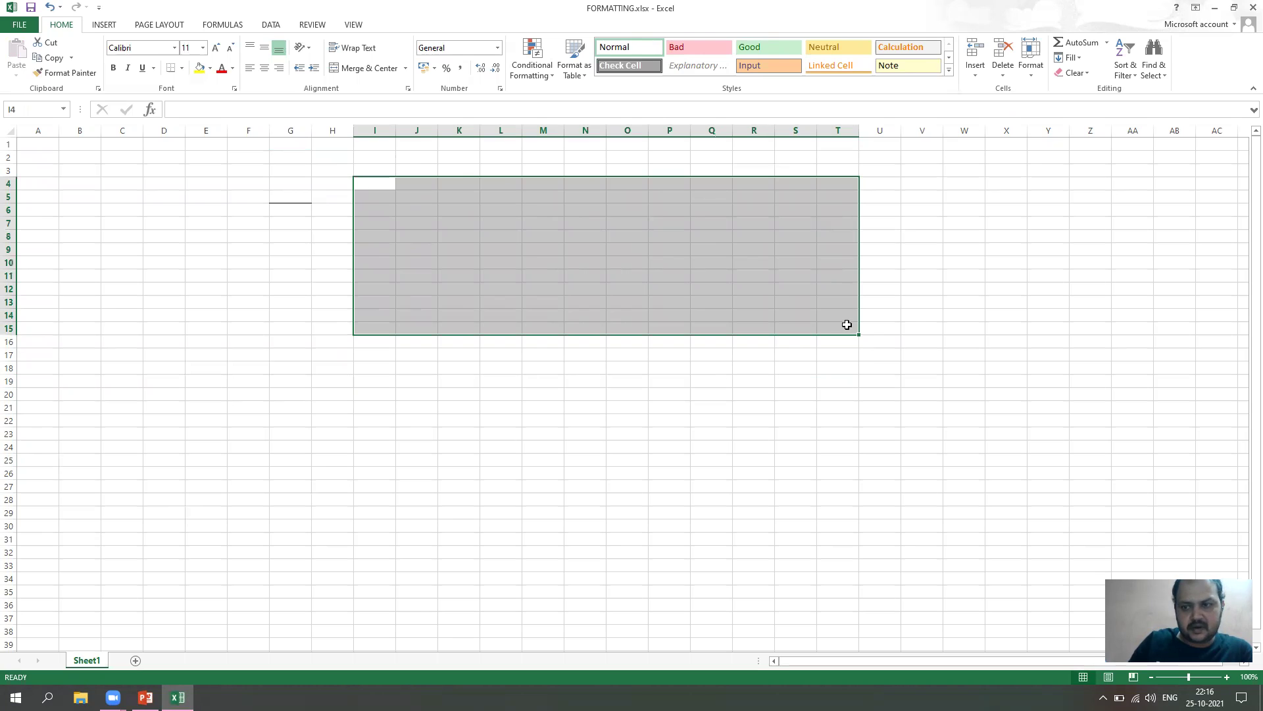
left_click(382, 180)
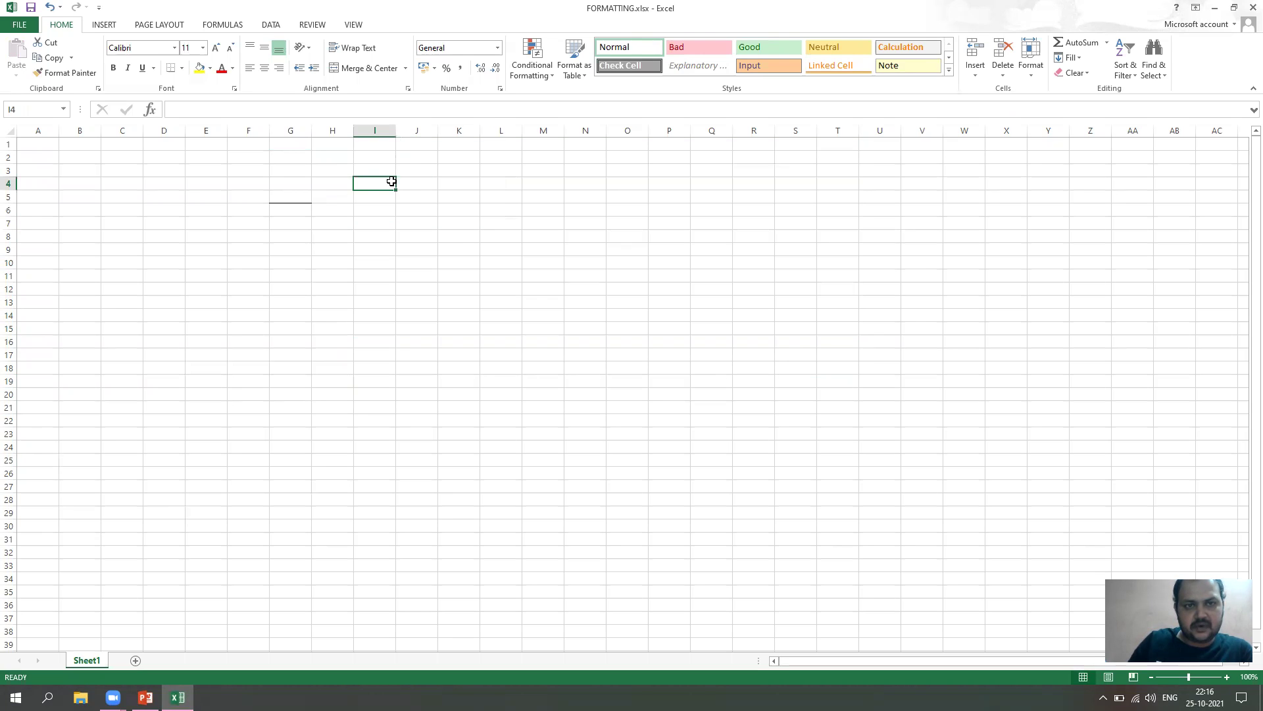
left_click(838, 319)
key("Down")
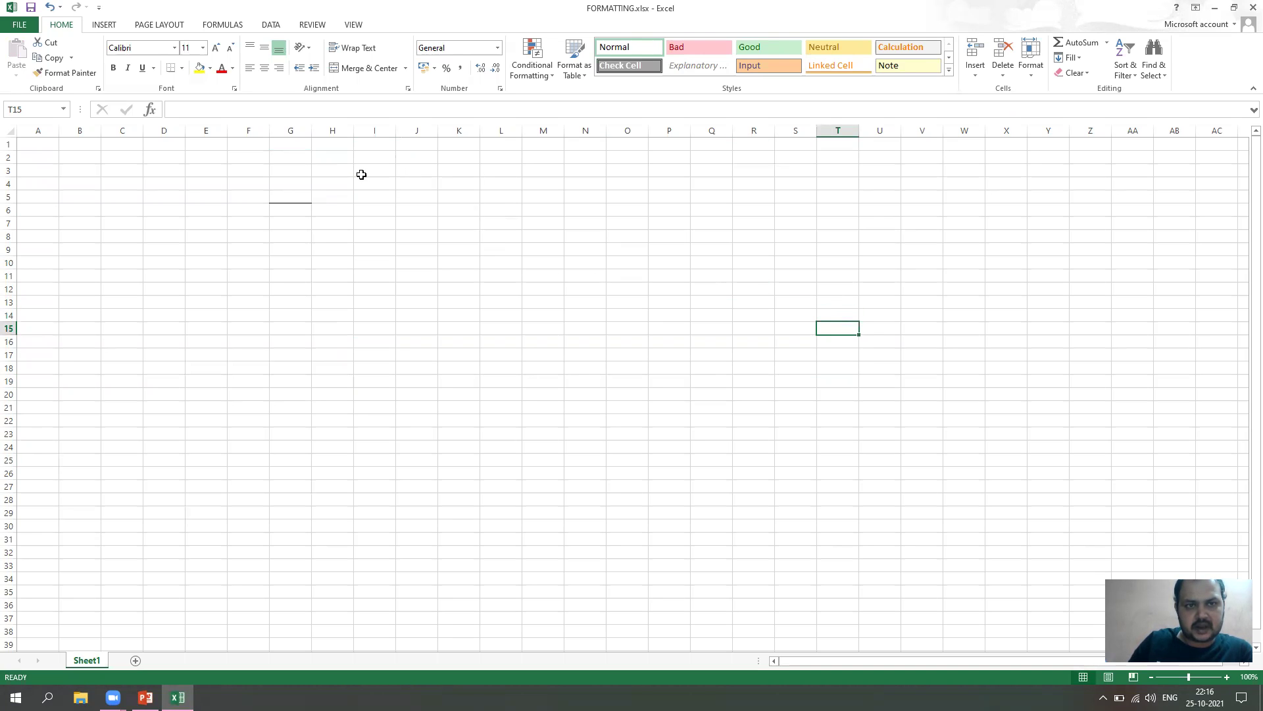
Apply all borders to the cell range I5:T15.
left_click_drag(372, 195, 835, 319)
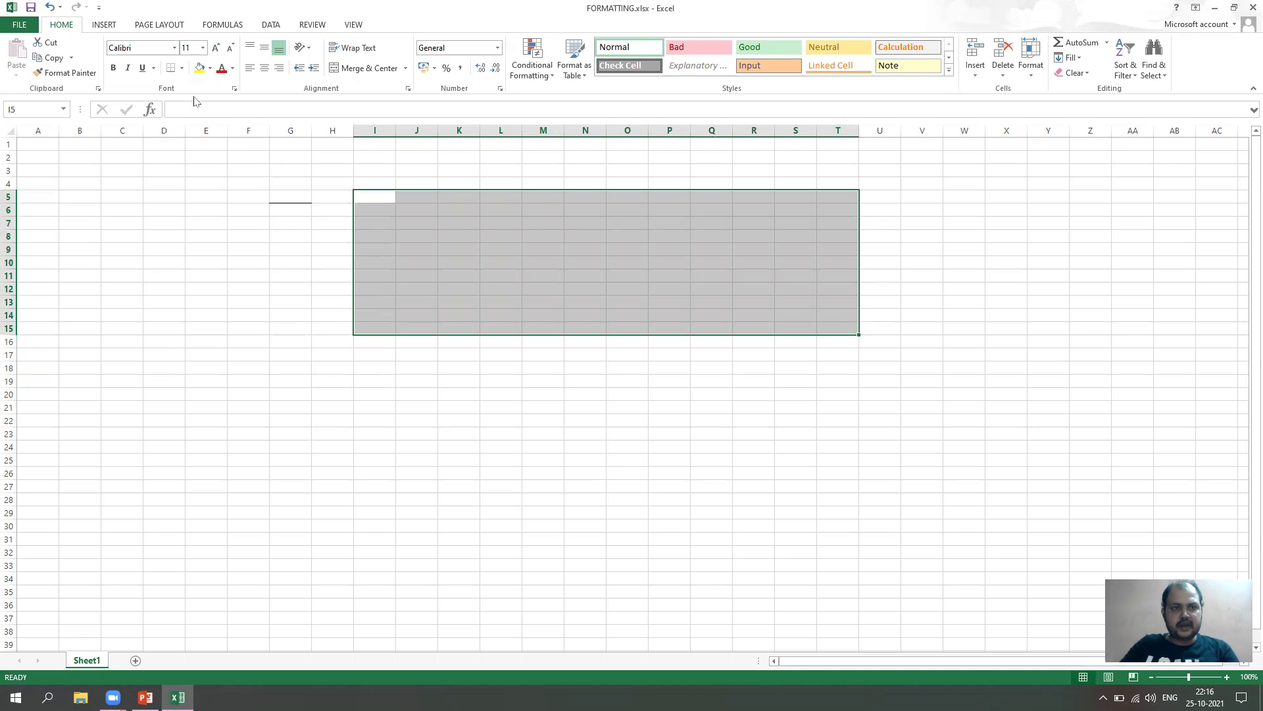
left_click(182, 69)
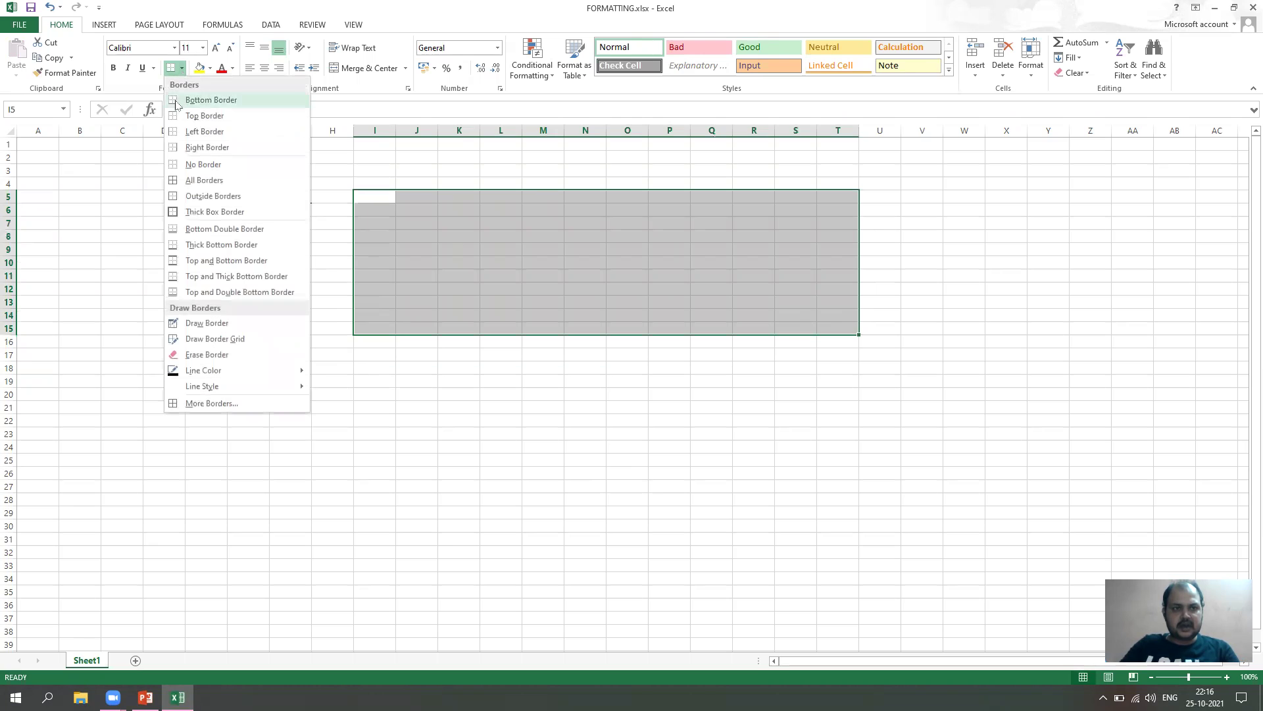
left_click(193, 182)
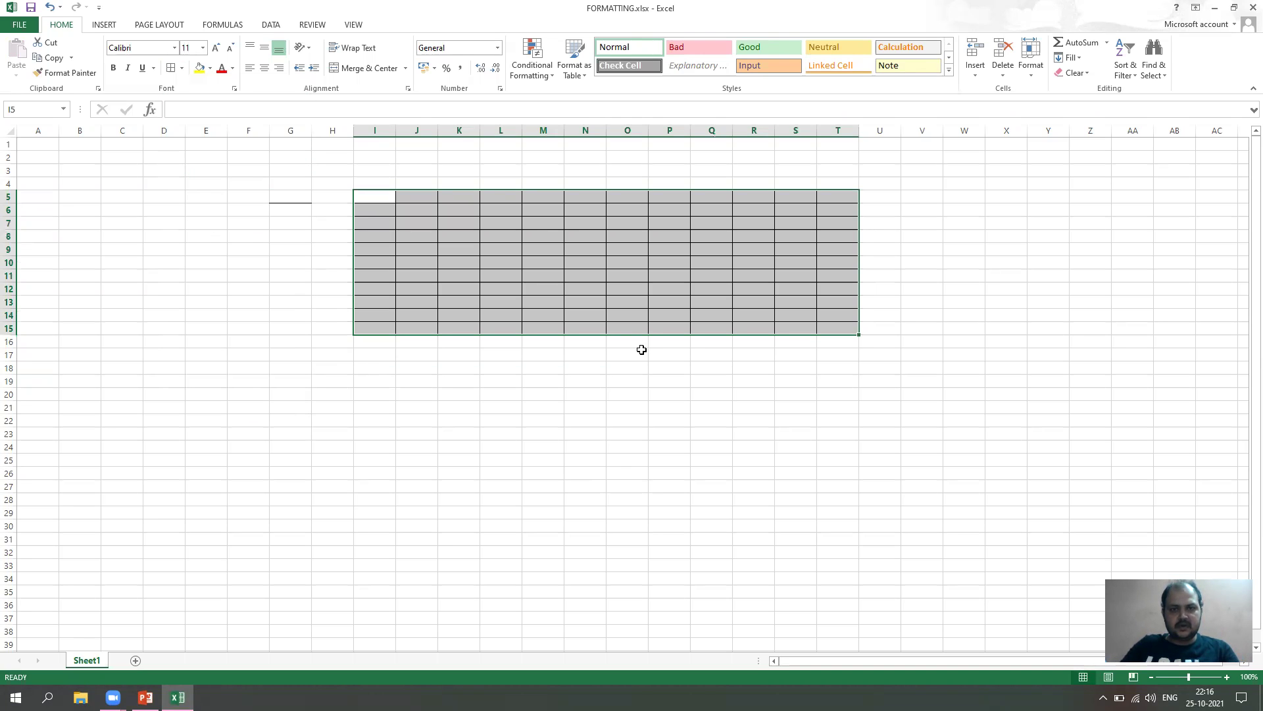
Add a thick box border around the outside of the range I5:T15.
left_click(181, 68)
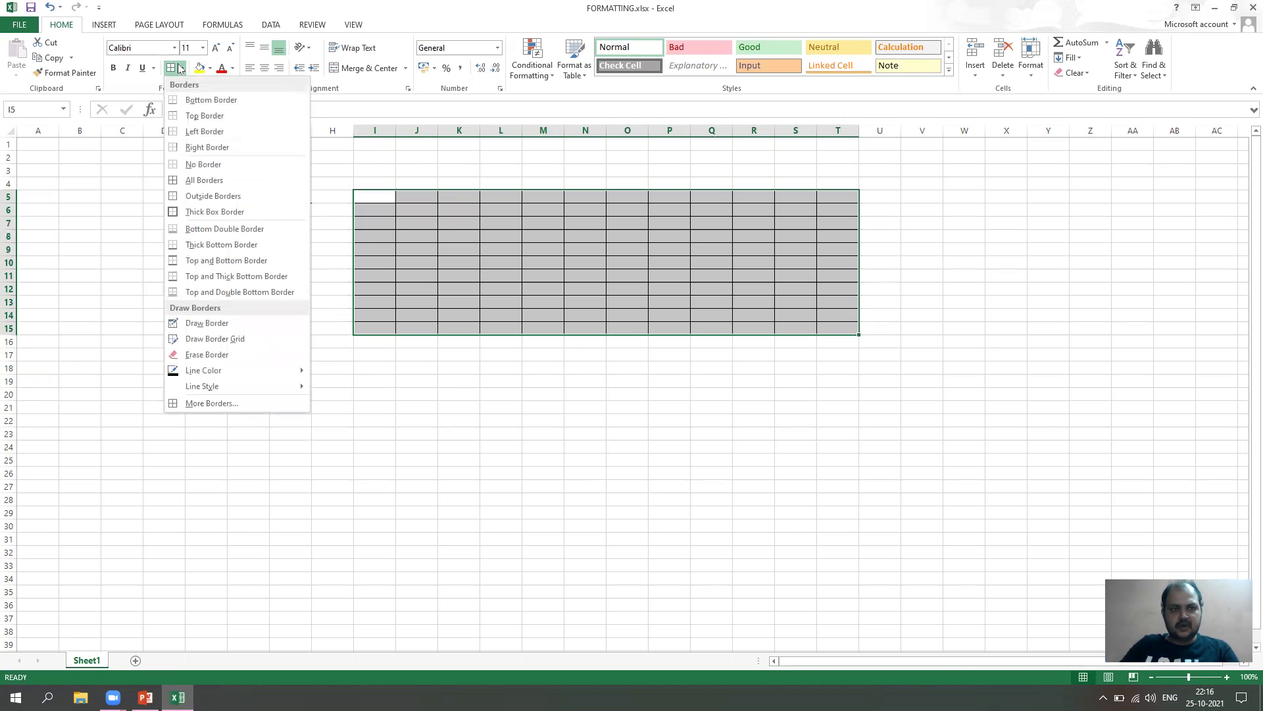
left_click(188, 230)
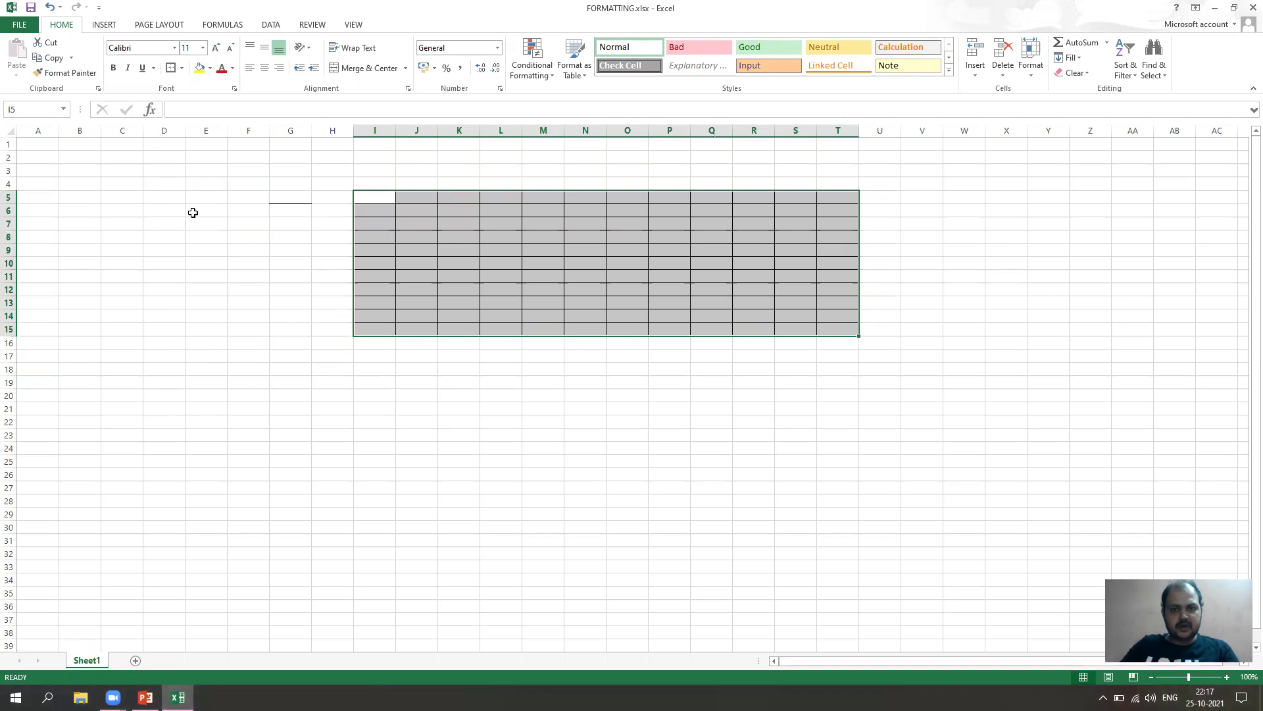
left_click(544, 224)
left_click(632, 434)
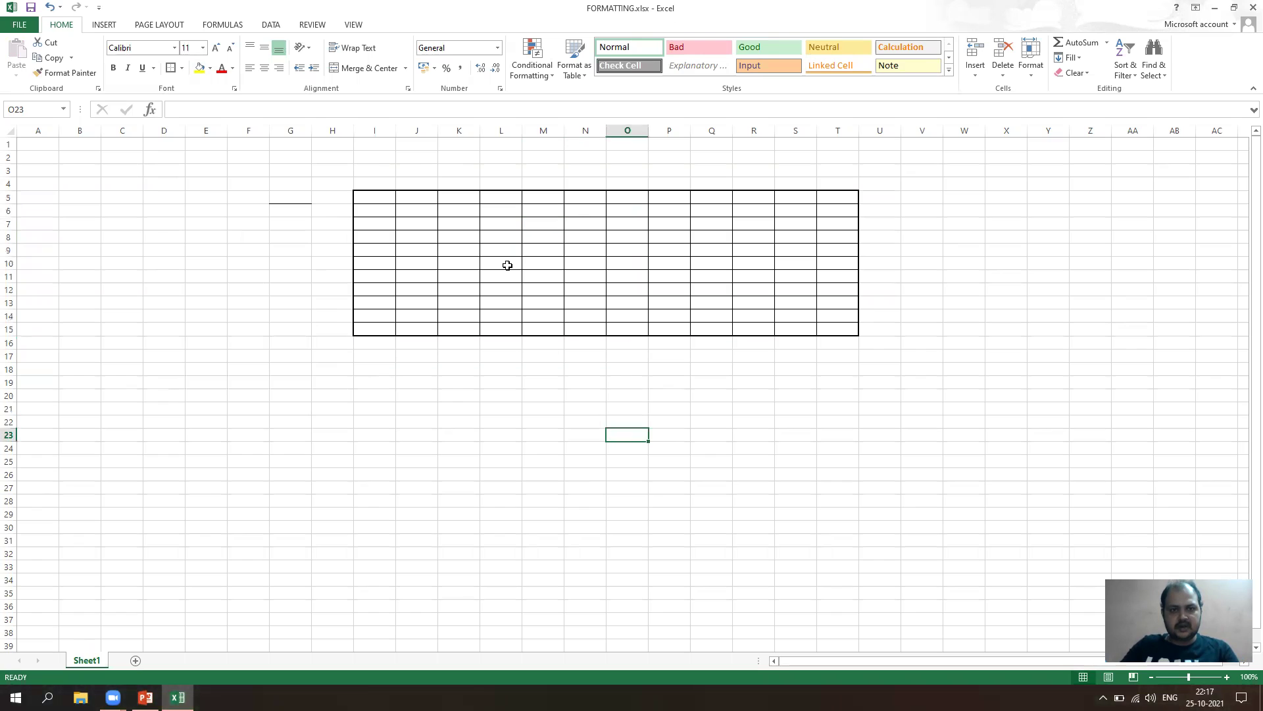
left_click(505, 250)
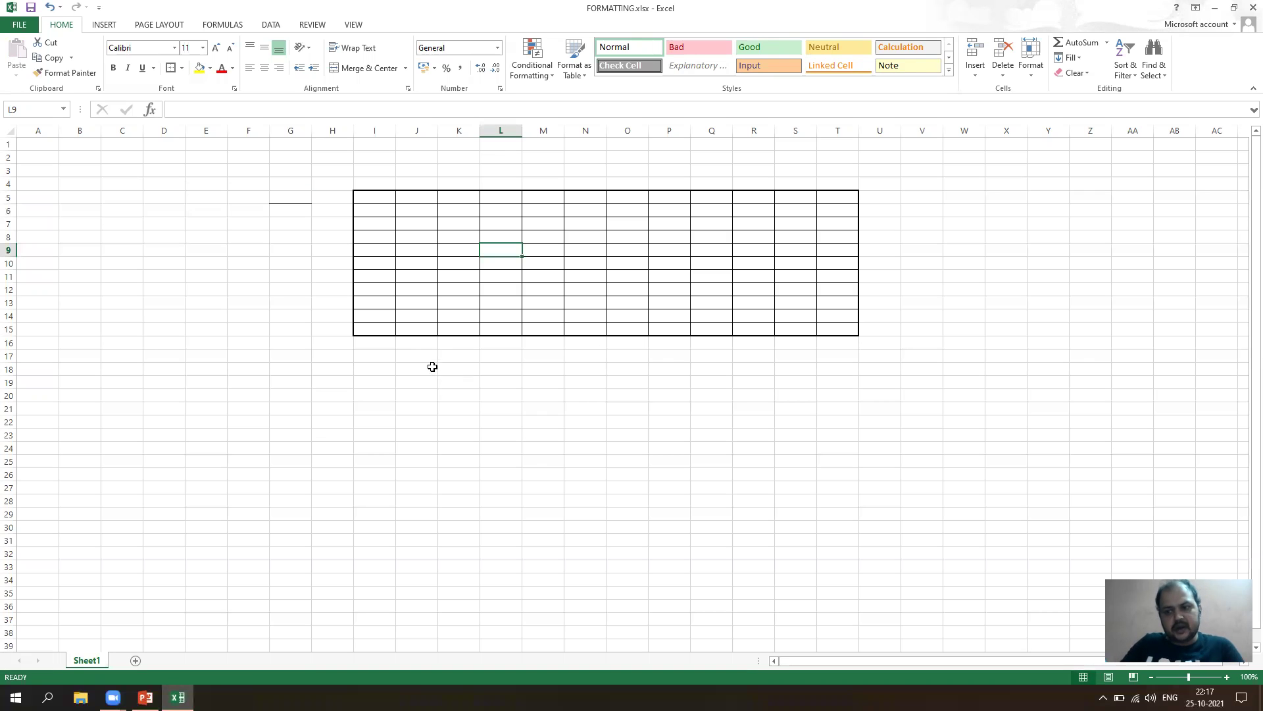
left_click(286, 200)
left_click(520, 241)
left_click_drag(381, 201, 840, 322)
left_click(755, 463)
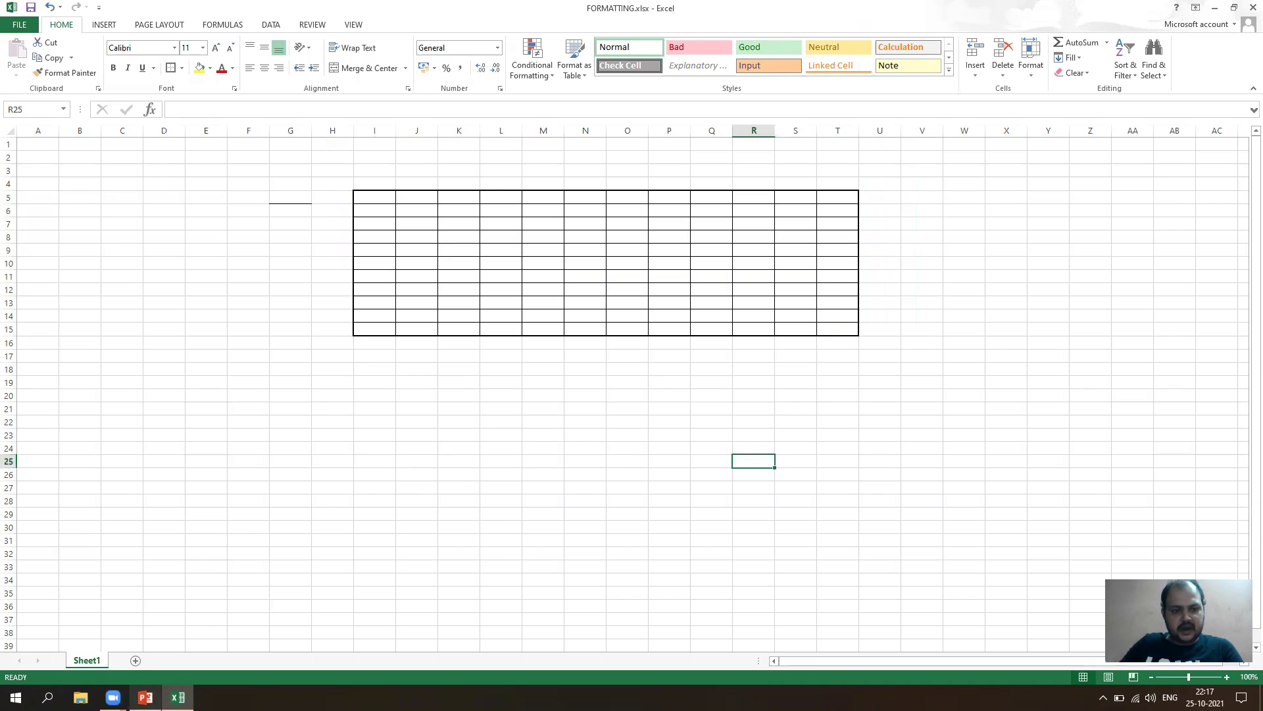
Switch to the DAY 5.pptx presentation in PowerPoint to check the list of practical topics, and return to the Excel workbook.
left_click(146, 698)
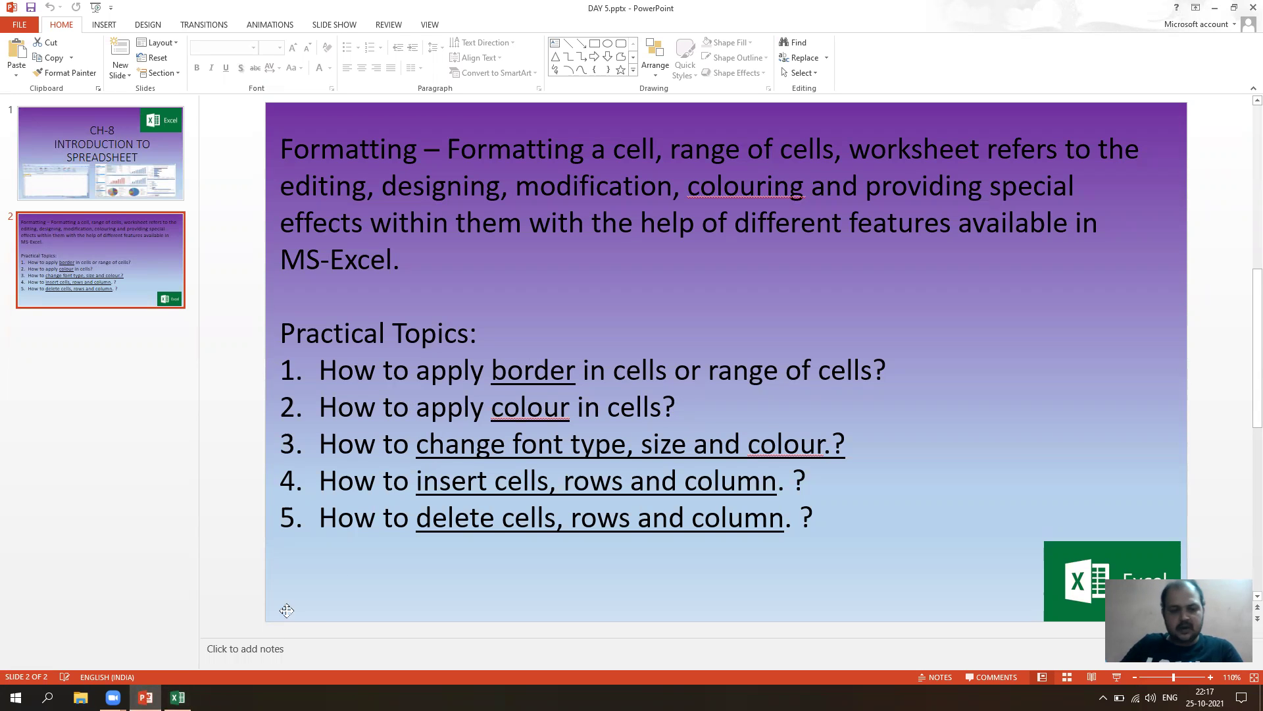
left_click(178, 698)
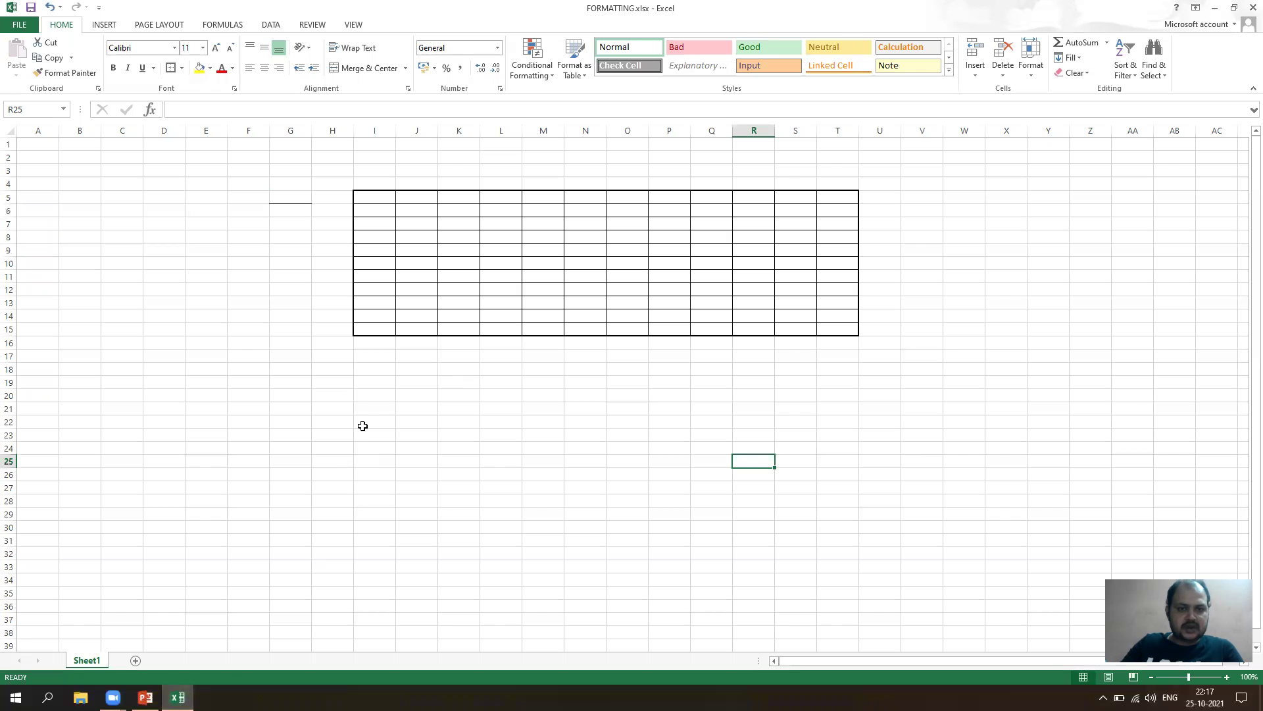
left_click(364, 419)
left_click(502, 393)
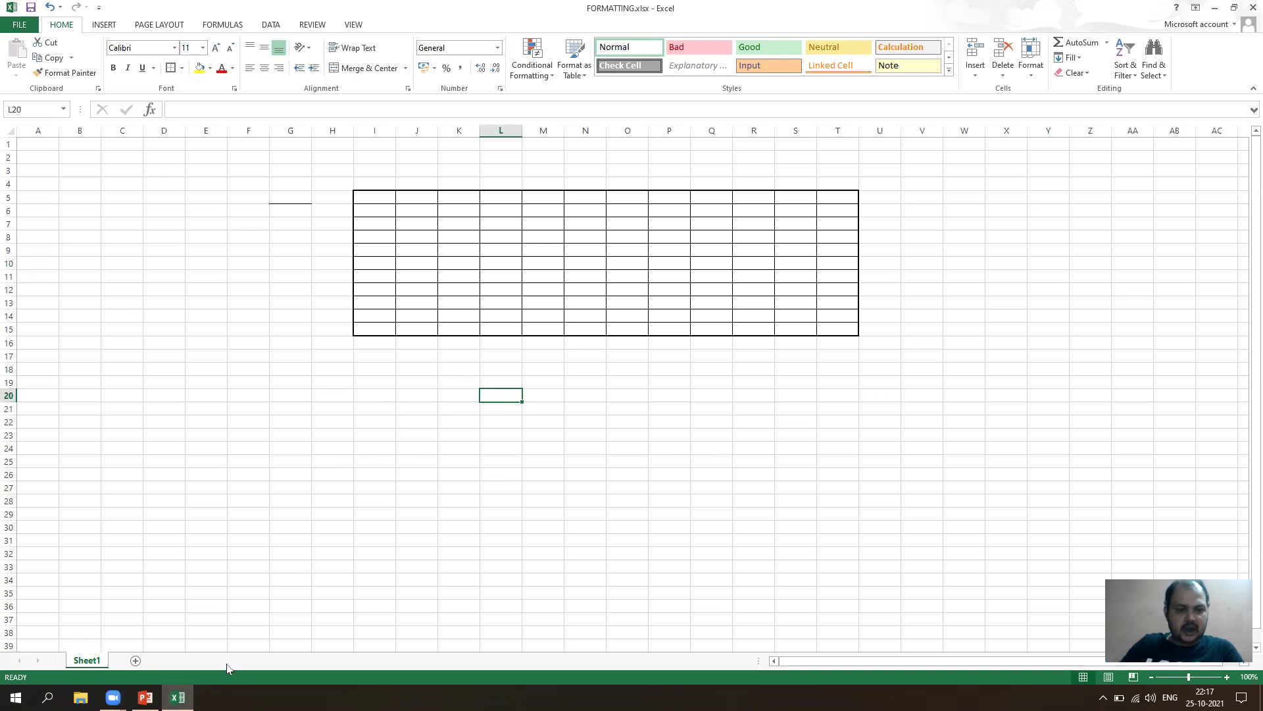
left_click(146, 698)
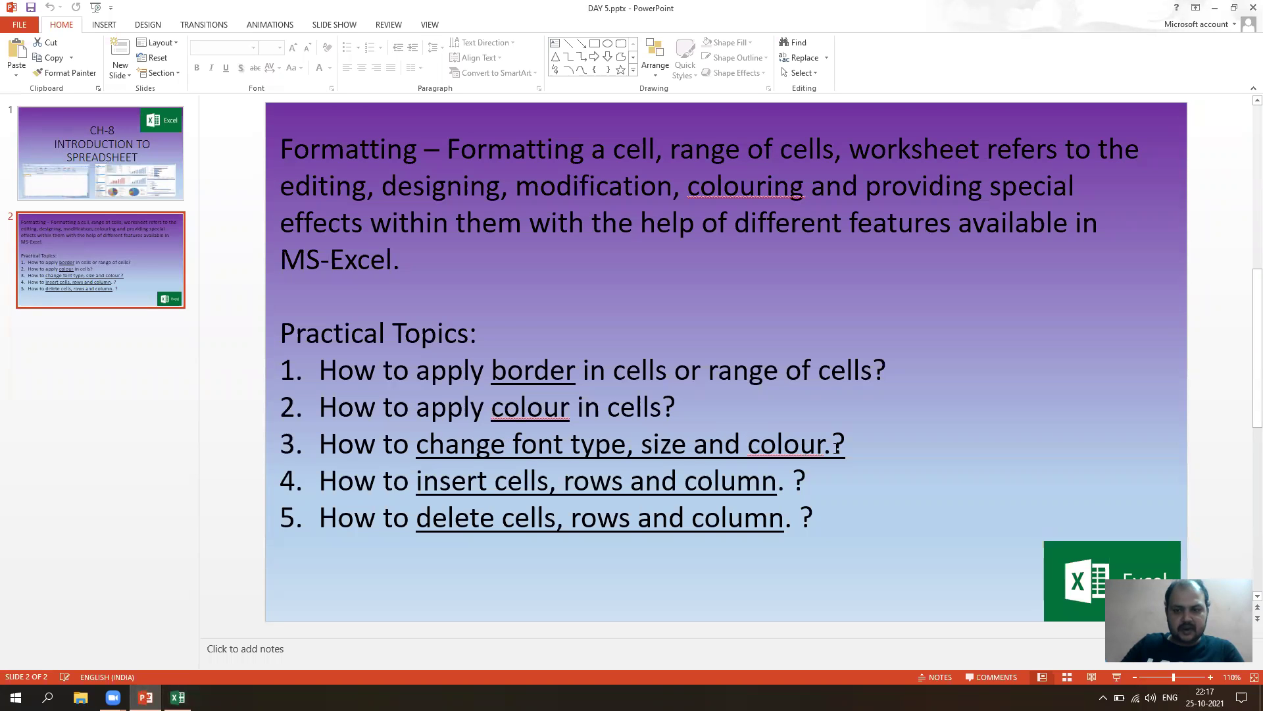
left_click(178, 698)
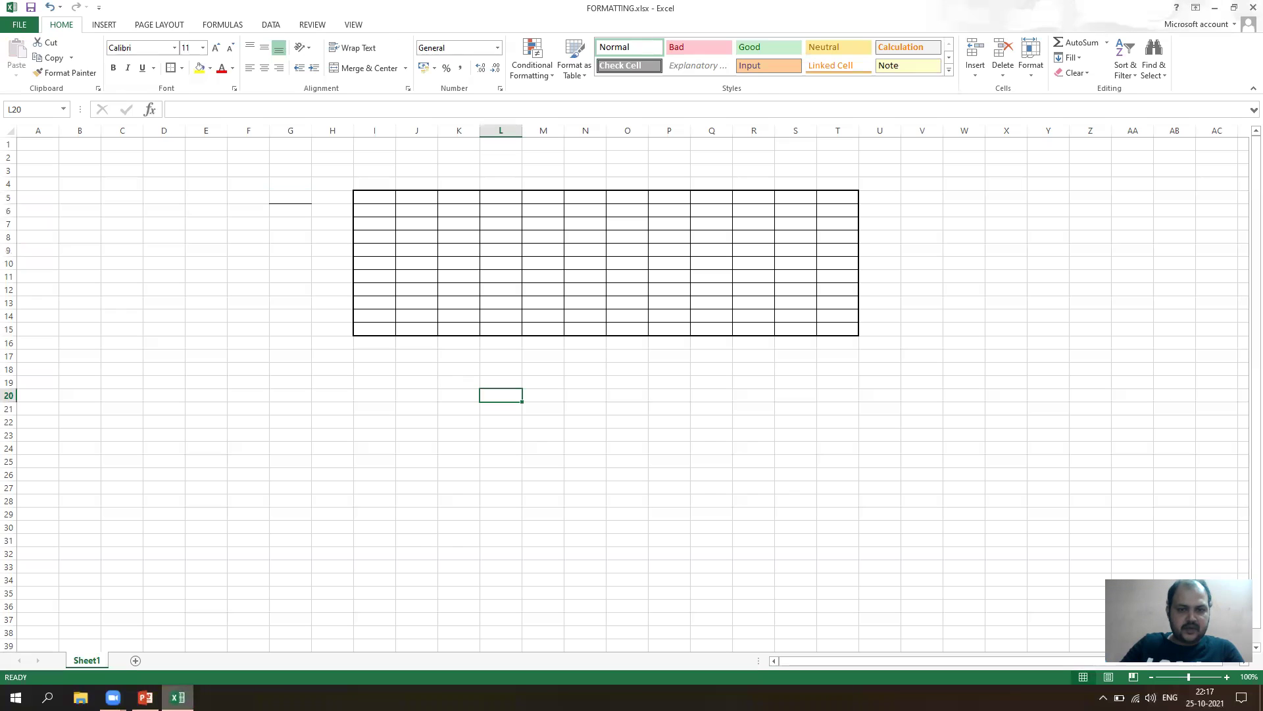
left_click(595, 485)
left_click(615, 510)
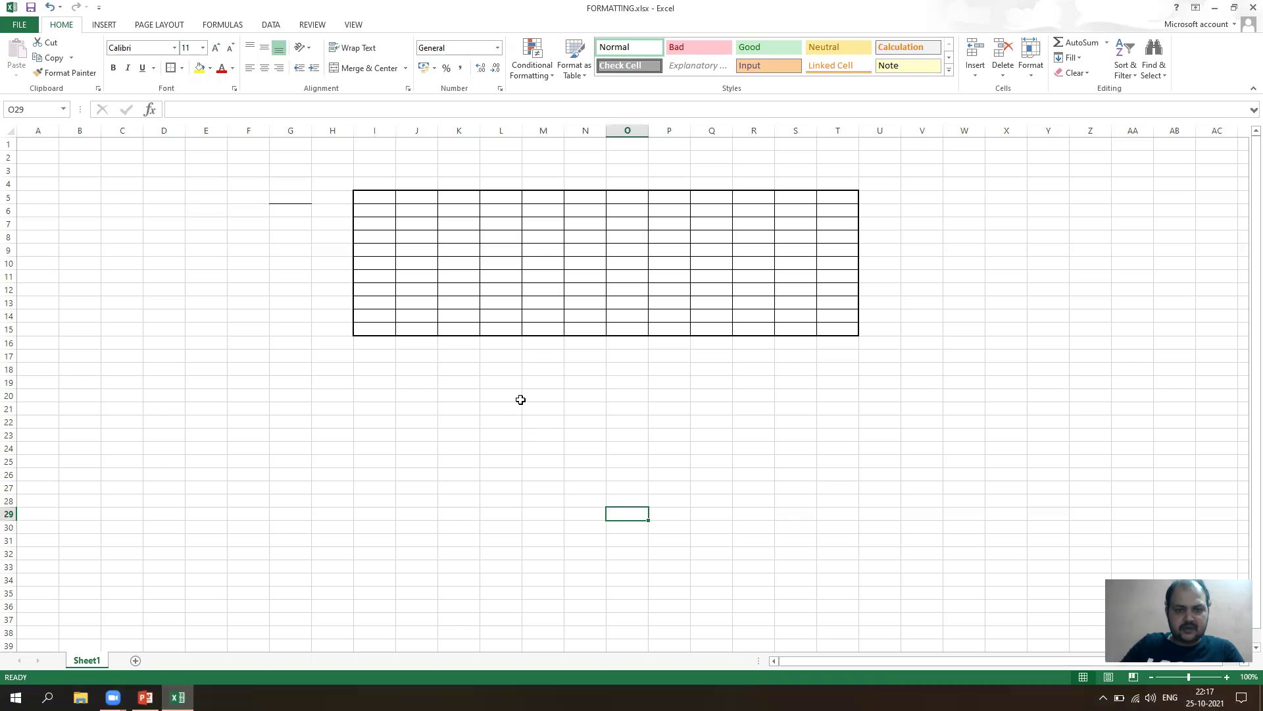
Fill cell L20 with the standard purple colour and check the fill.
left_click(518, 395)
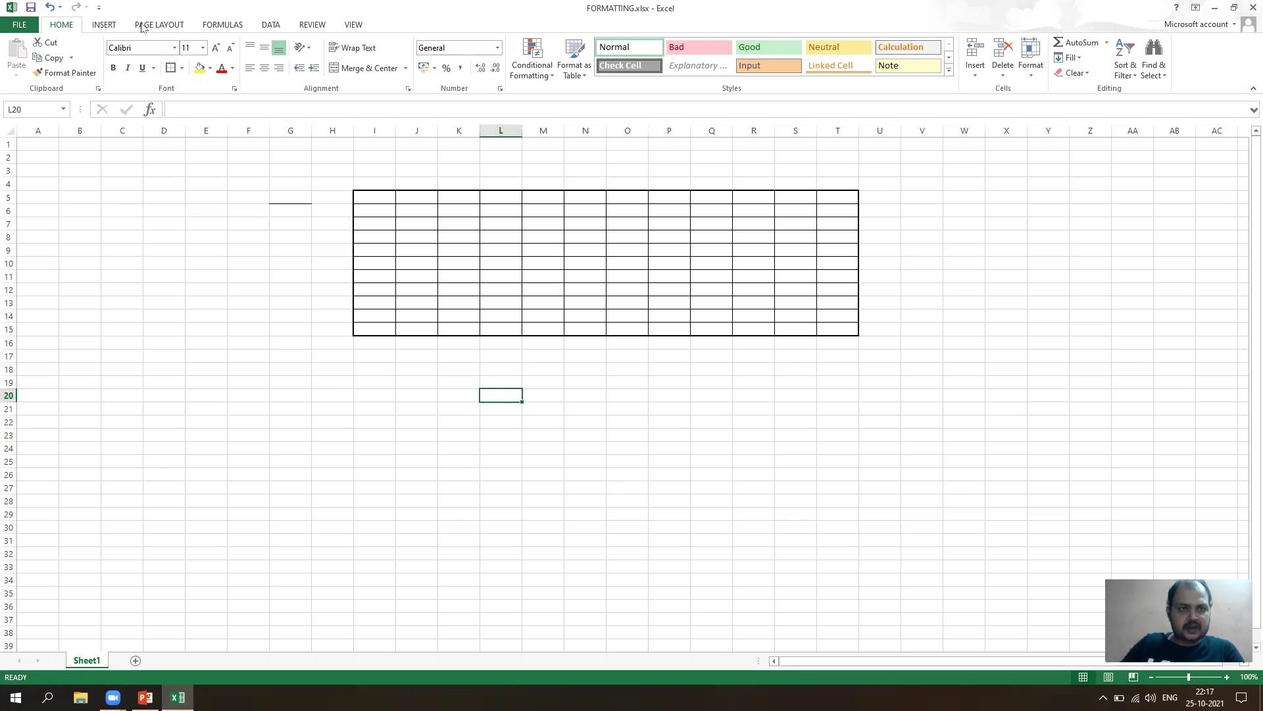
left_click(210, 70)
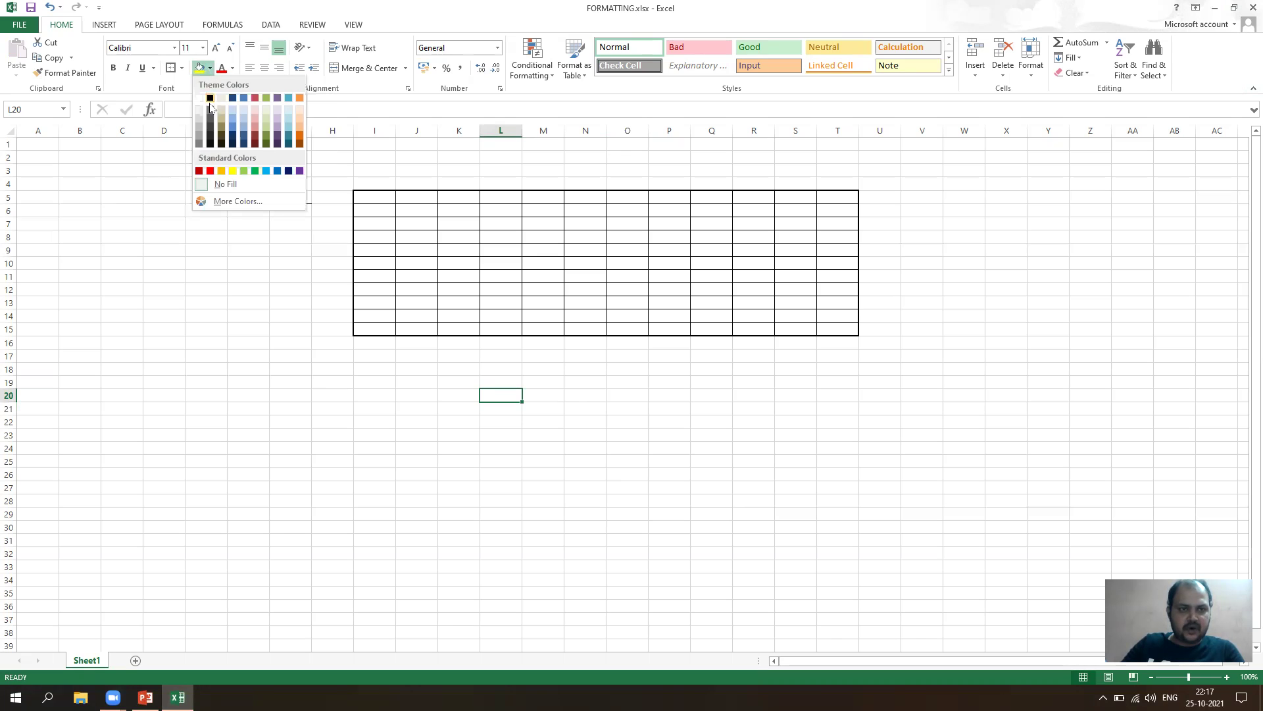
left_click(300, 172)
left_click(528, 485)
left_click(518, 396)
left_click(573, 470)
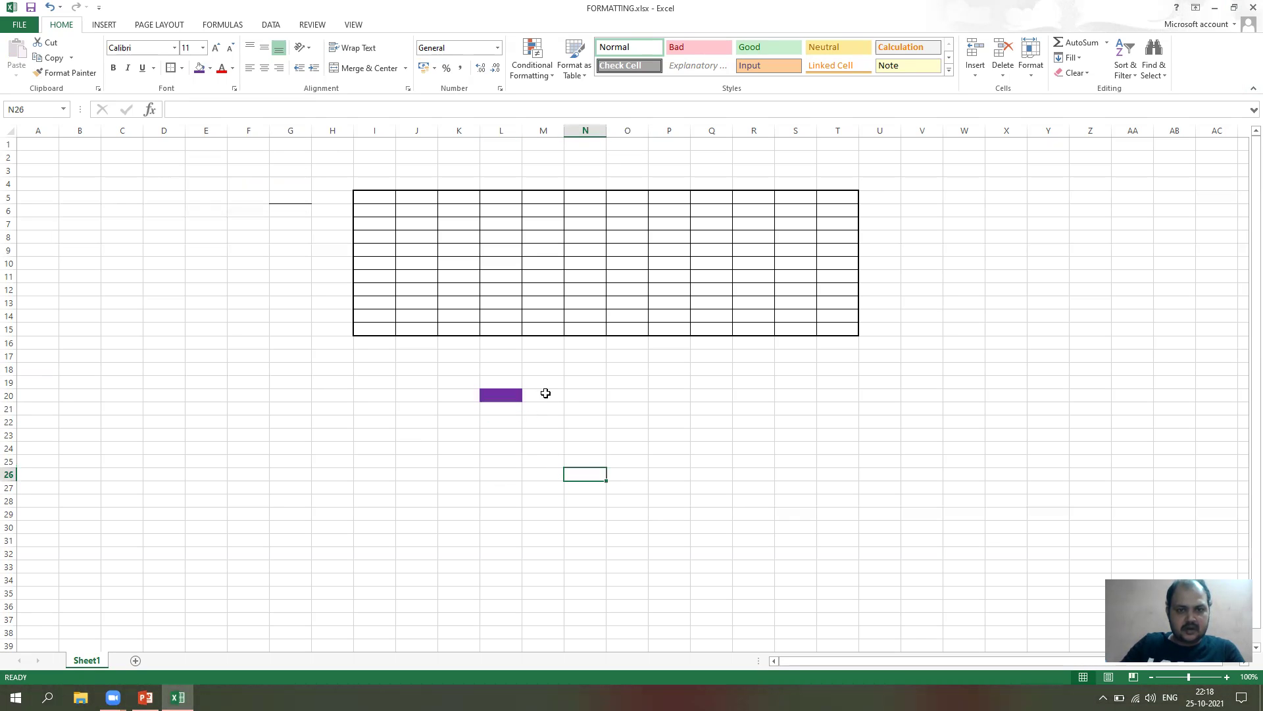
left_click(514, 393)
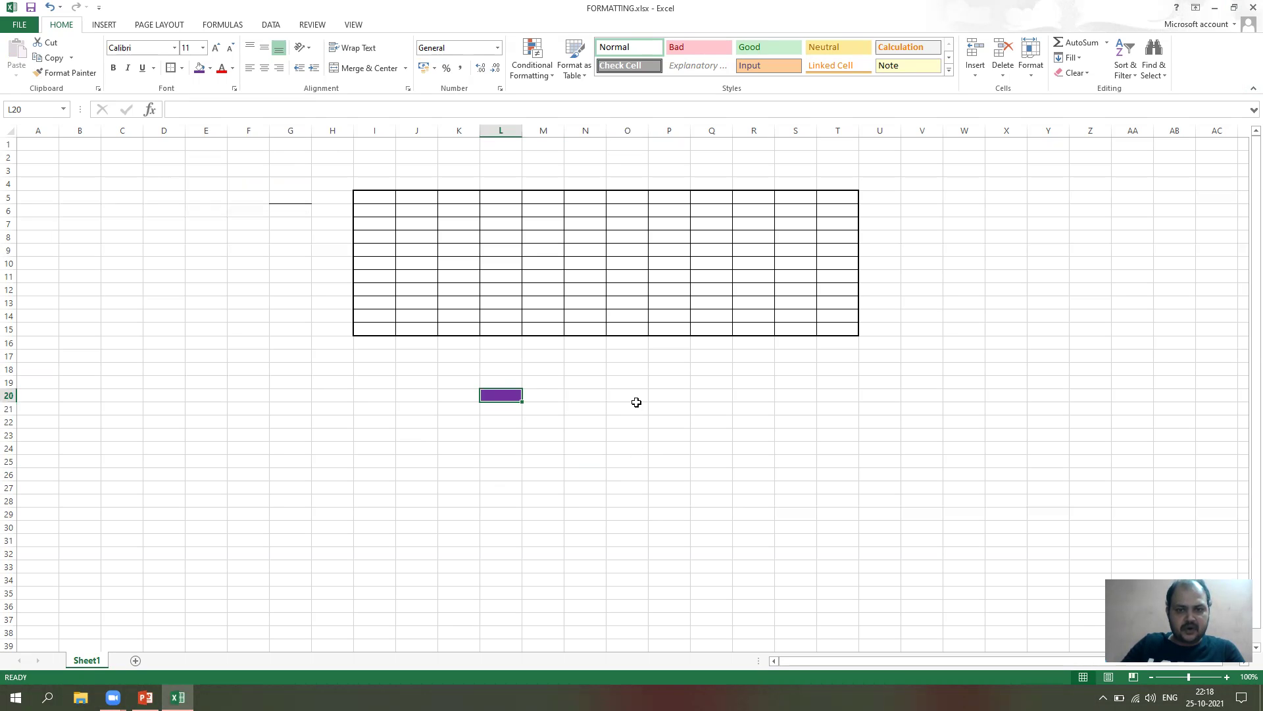
Fill the cell range N20:U28 with the standard light blue colour.
mouse_move(593, 394)
left_mouse_down()
mouse_move(603, 452)
mouse_move(889, 497)
left_mouse_up()
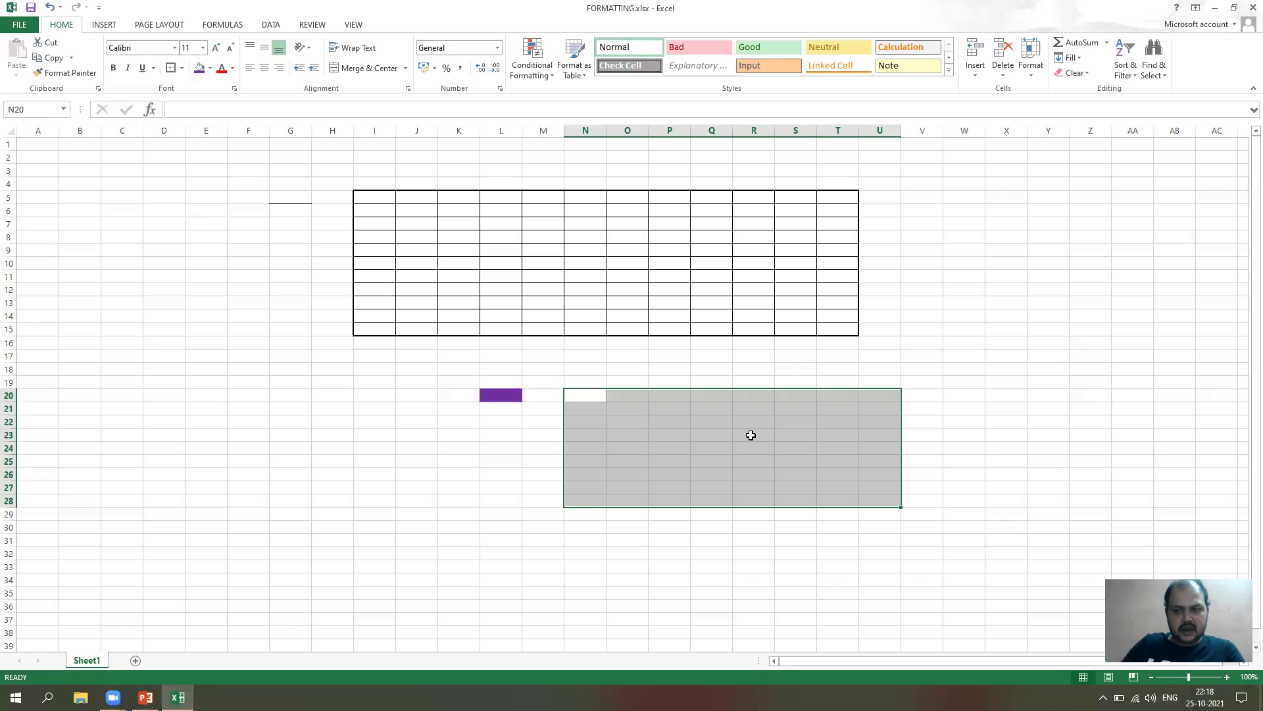
left_click(210, 67)
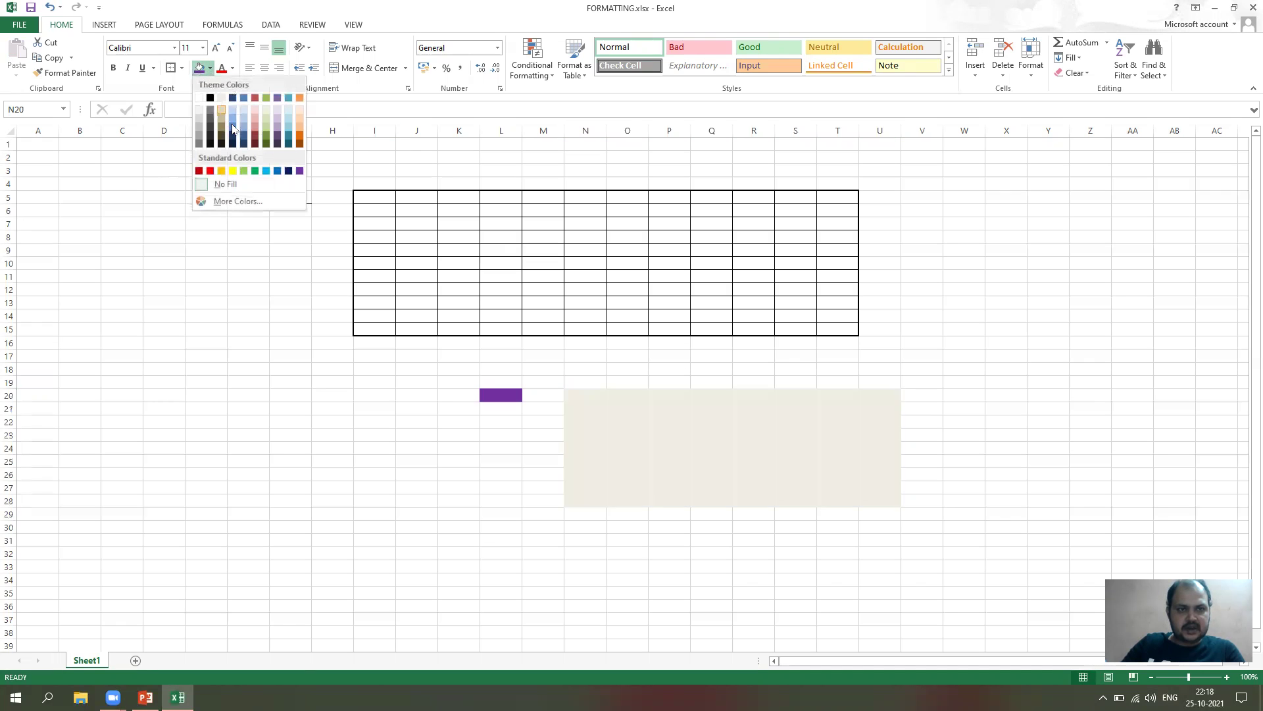
left_click(266, 170)
left_click(651, 570)
Check the fill by selecting single cells across N20:U28, cell L20 and the sub-range N21:U26.
left_click(651, 443)
left_click(585, 395)
left_click(576, 435)
left_click(588, 474)
left_click(669, 475)
left_click(796, 461)
left_click(851, 428)
left_click(880, 406)
left_click(813, 397)
left_click(701, 410)
left_click(633, 411)
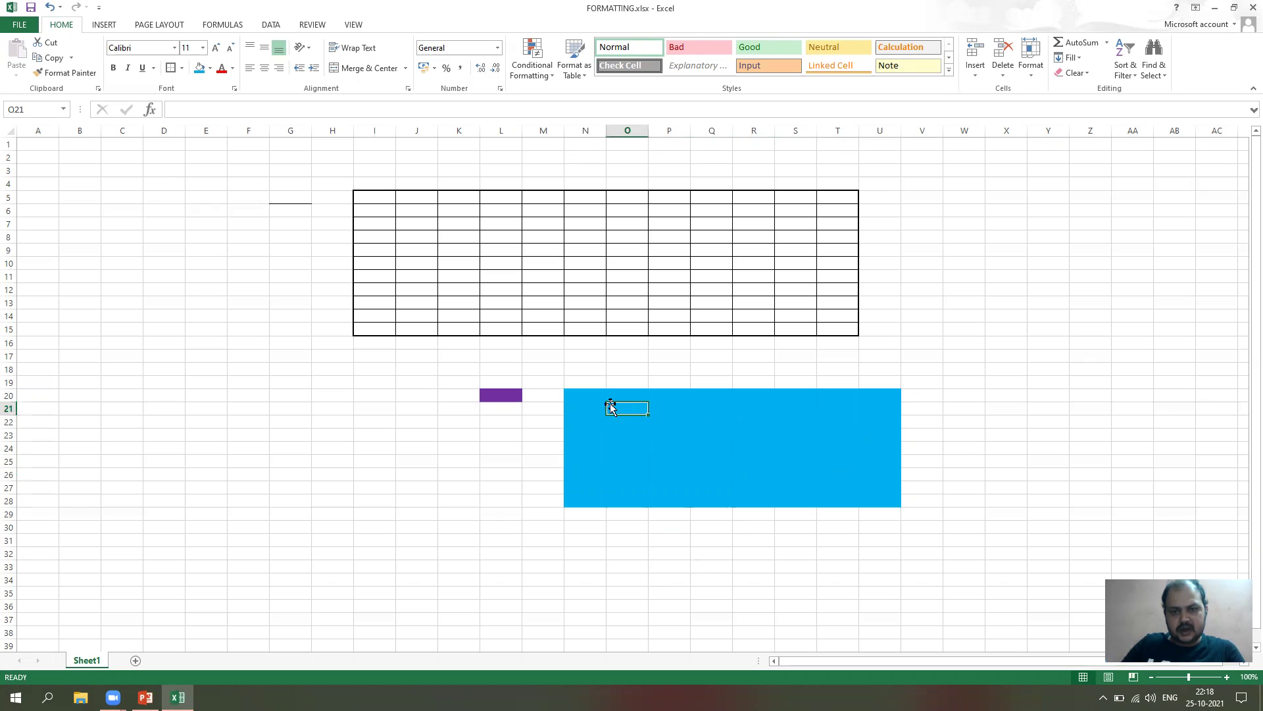
left_click(578, 397)
left_click(491, 396)
left_click_drag(587, 411, 885, 476)
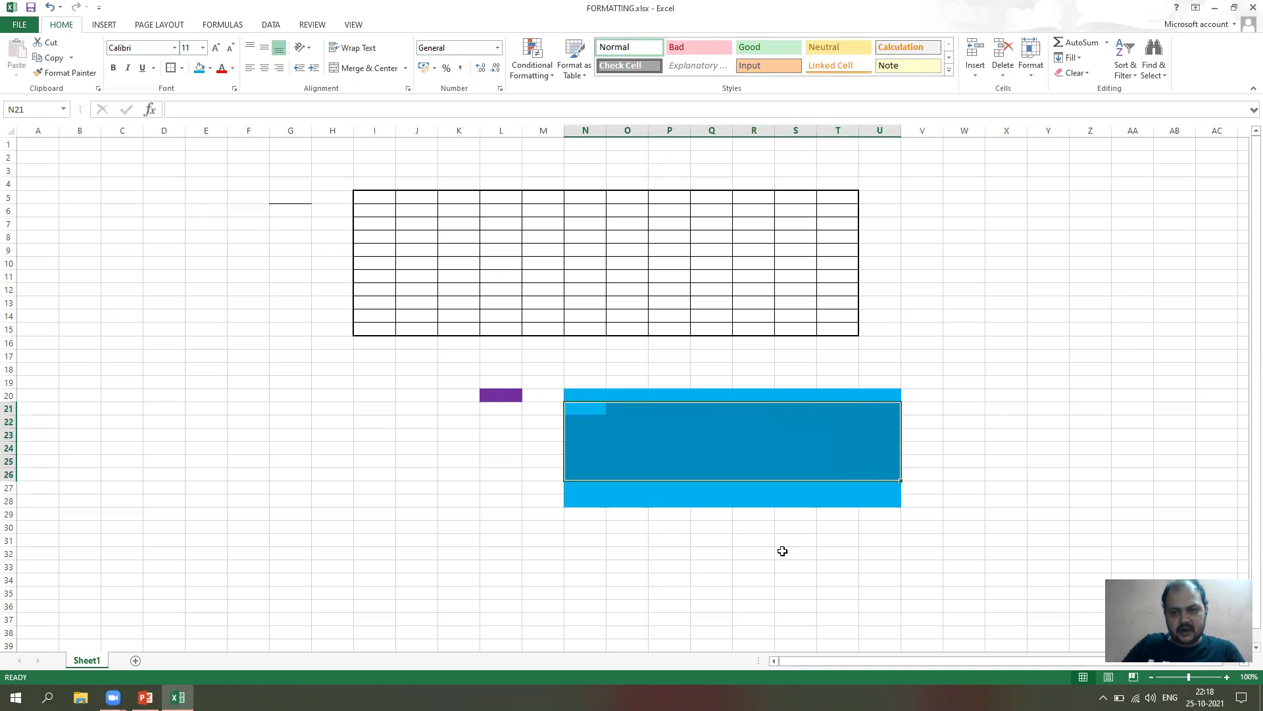
left_click(784, 550)
left_click(707, 449)
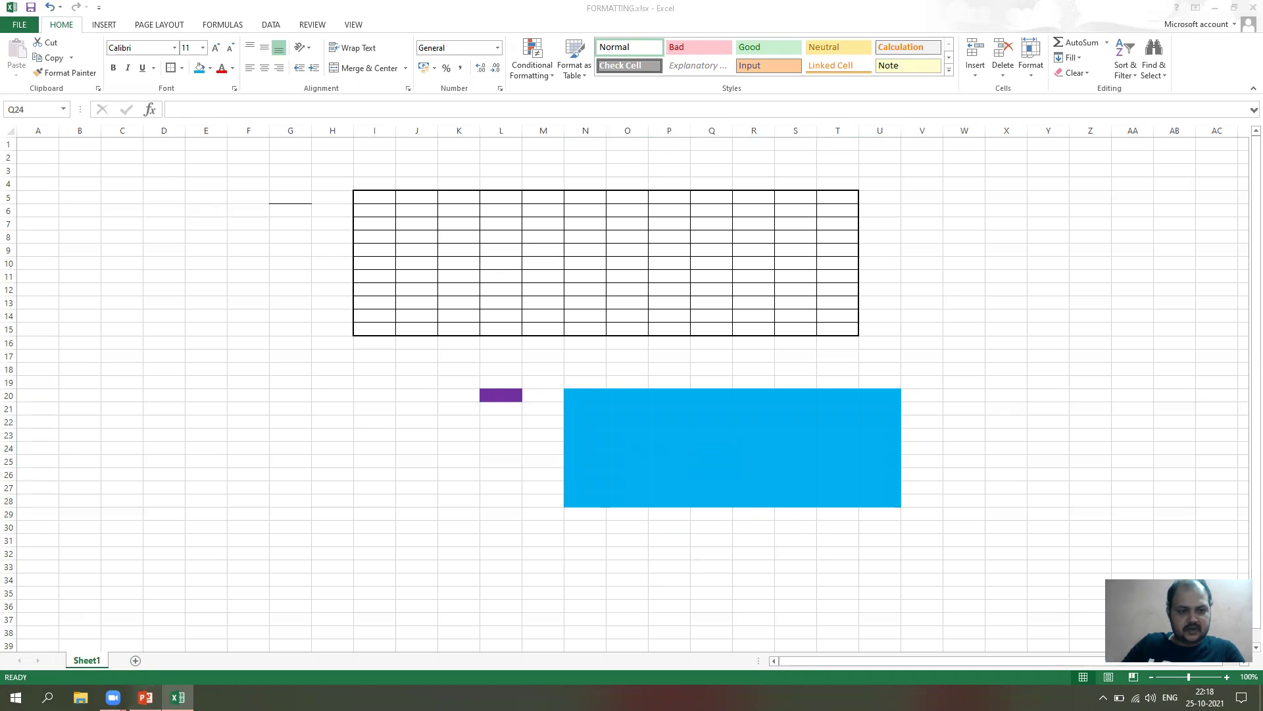
Switch to the DAY 5.pptx presentation in PowerPoint to check the next practical topic, and return to the Excel workbook.
left_click(145, 697)
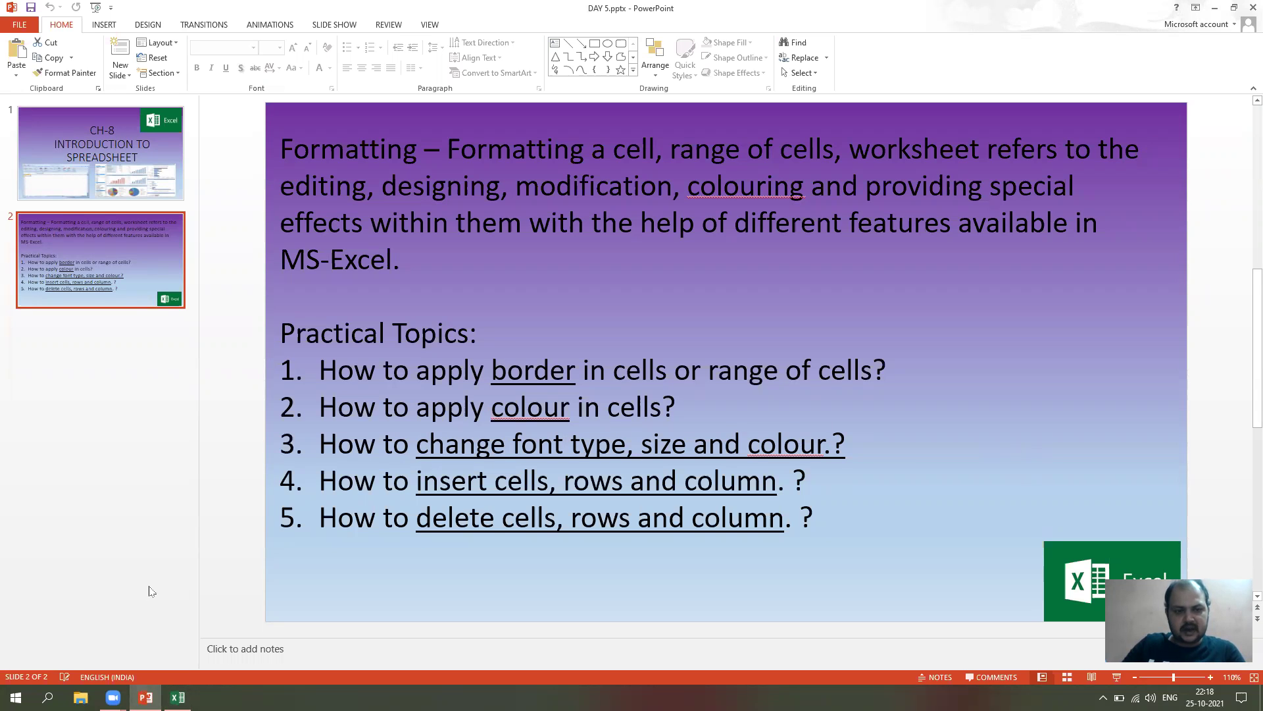
left_click(177, 697)
left_click(200, 505)
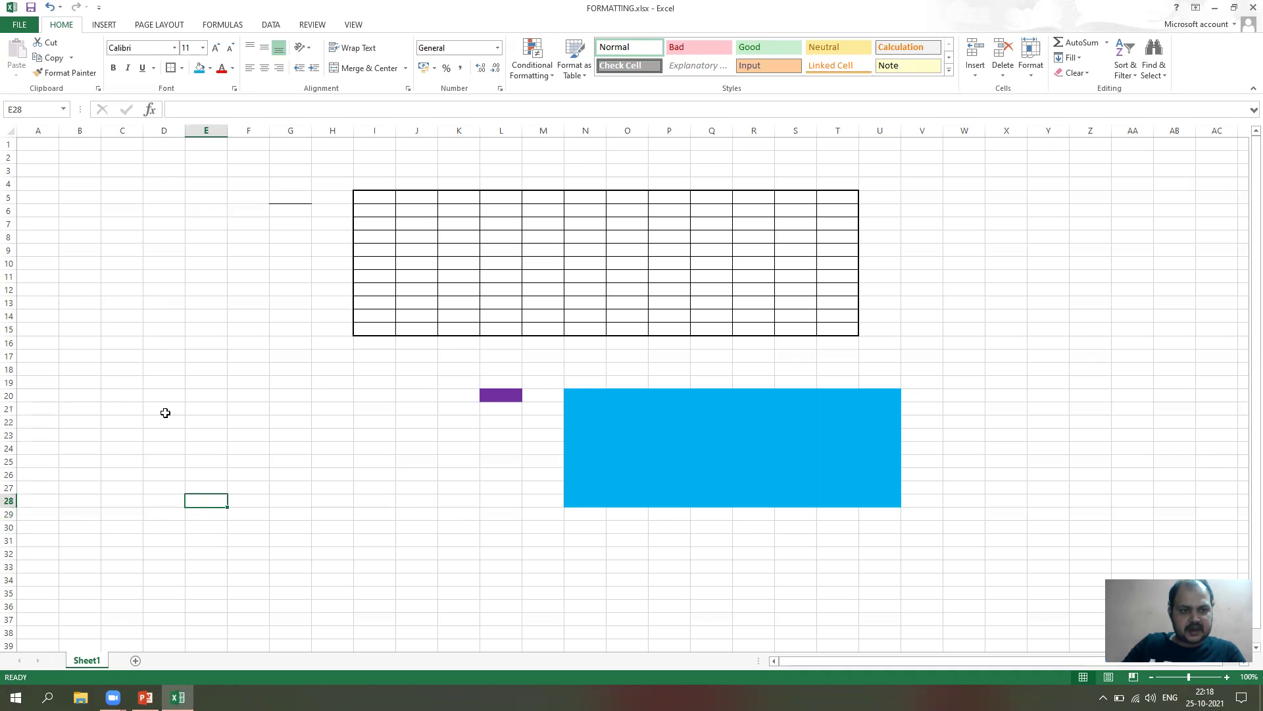
Increase the font size of the empty cell E19 in steps up to 36.
mouse_move(195, 370)
left_mouse_down()
mouse_move(175, 454)
mouse_move(198, 446)
mouse_move(210, 385)
left_mouse_up()
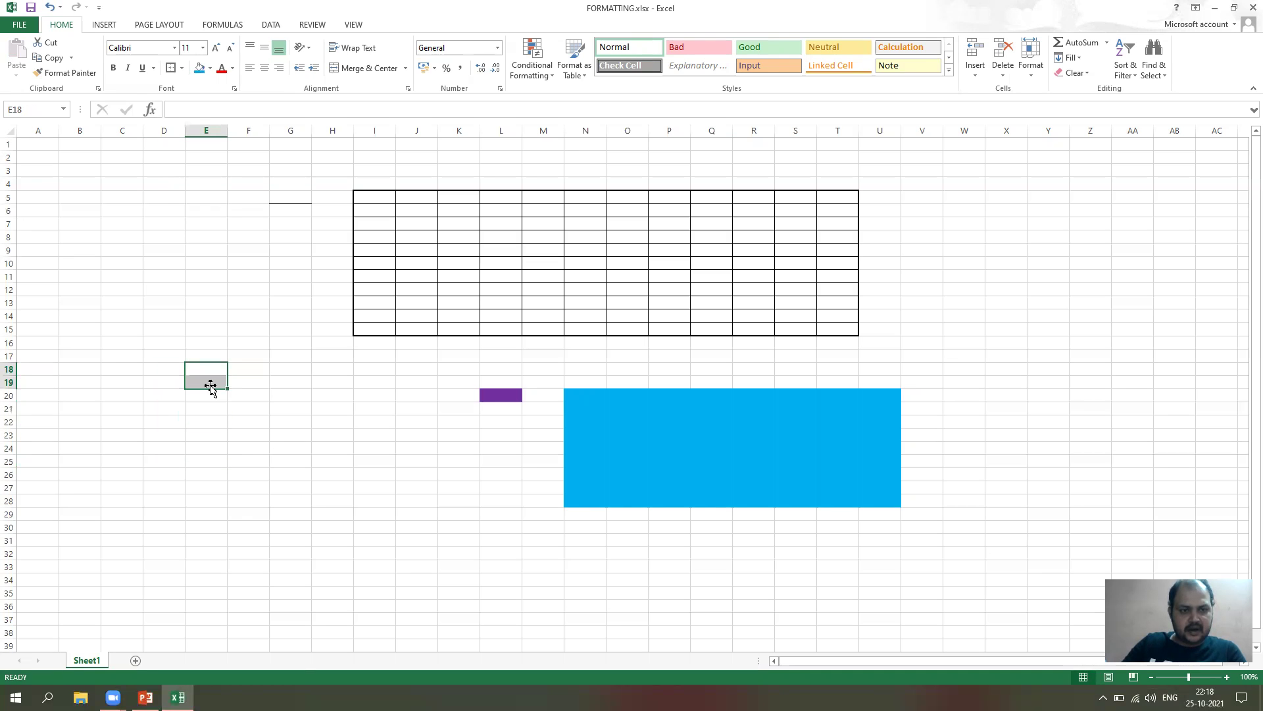
left_click(212, 385)
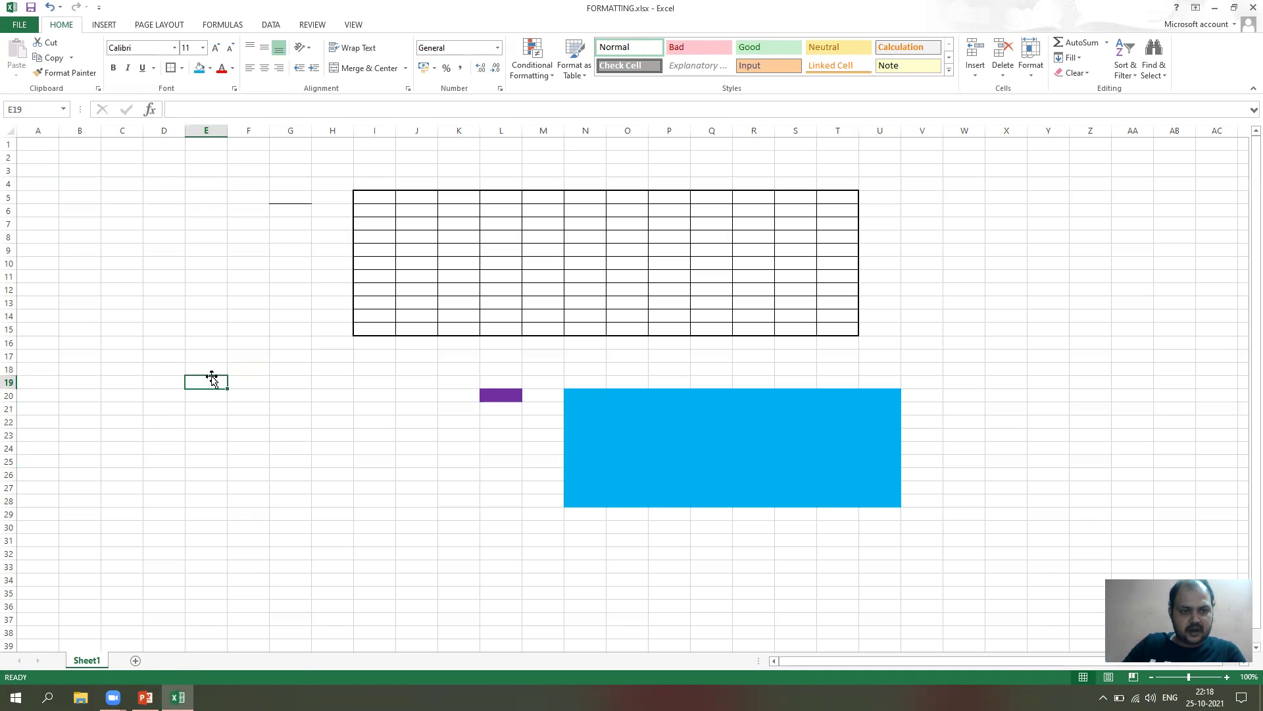
left_click(217, 48)
left_click(217, 48)
left_click(217, 48)
left_click(217, 48)
left_click(218, 48)
left_click(217, 48)
left_click(217, 48)
left_click(217, 48)
left_click(217, 48)
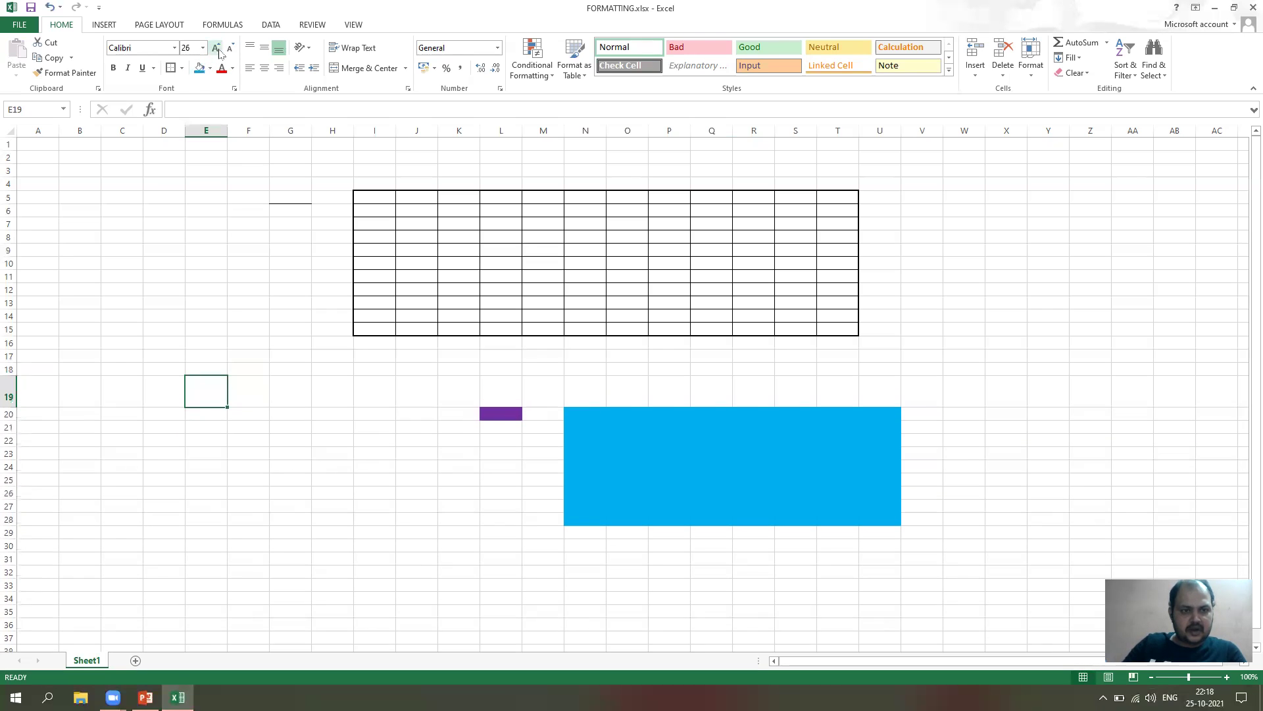
left_click(217, 48)
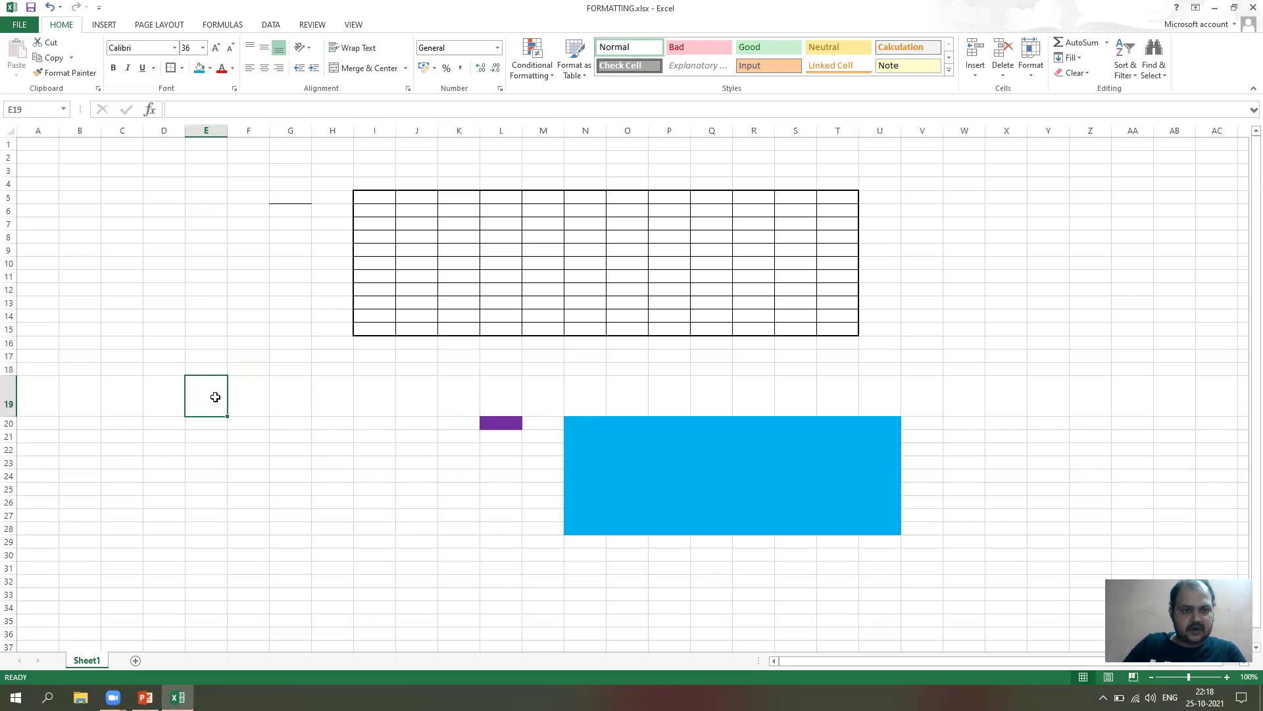
Decrease the font size of the empty cell E19 in steps down to 11.
left_click(231, 48)
left_click(231, 48)
left_click(231, 48)
left_click(231, 48)
left_click(231, 48)
left_click(231, 48)
left_click(231, 48)
left_click(231, 48)
left_click(230, 48)
left_click(231, 48)
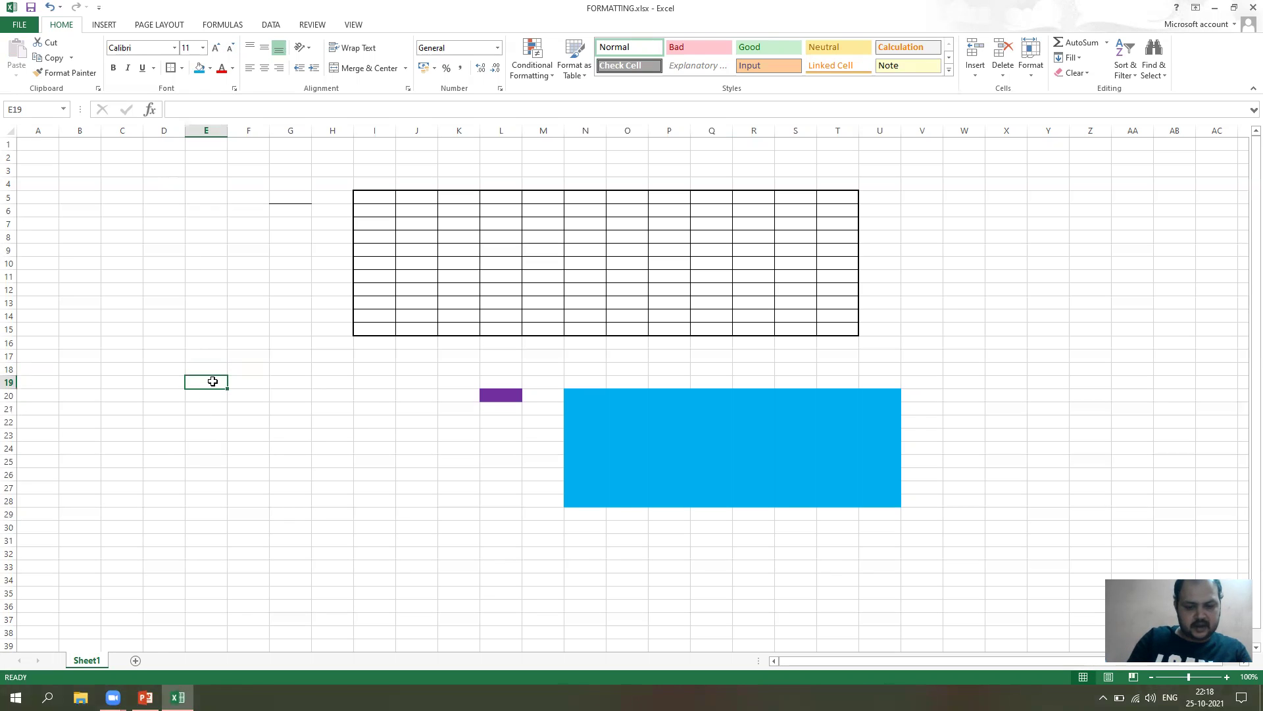
Enter the text INDIA IS A GREAT COUNTRY in cell E19.
type("INDIA")
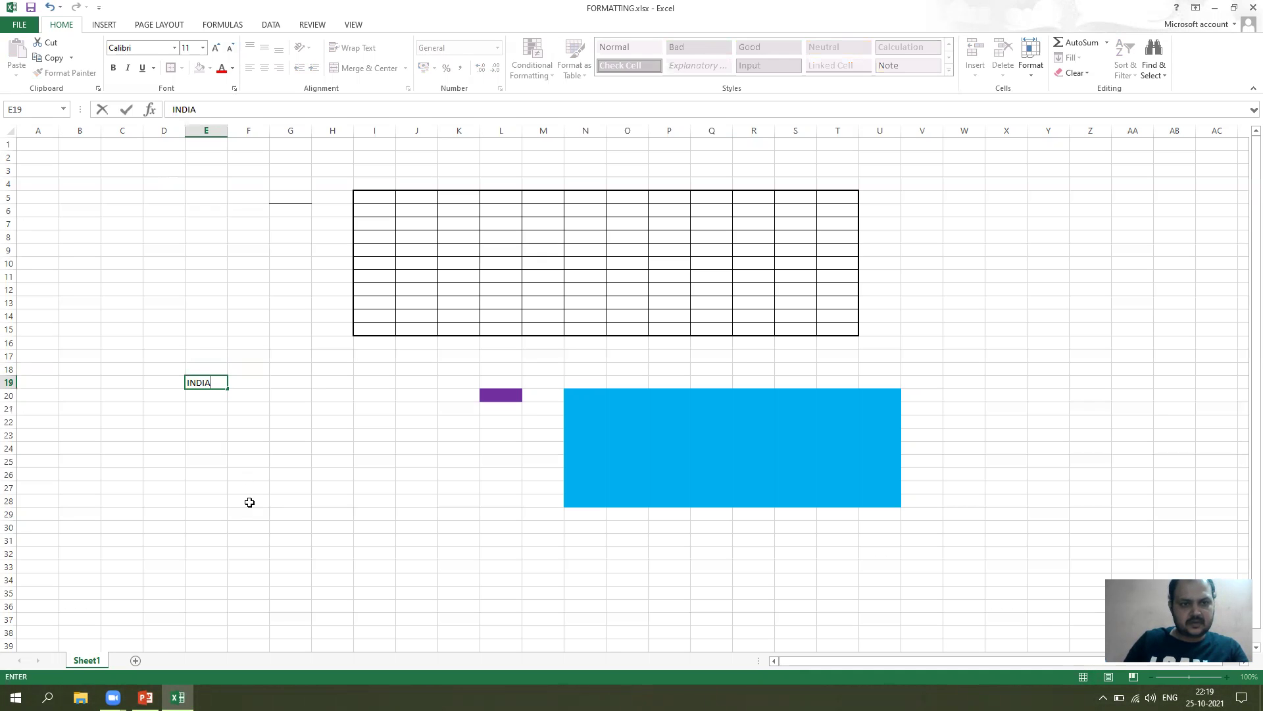
type("IS A GRE")
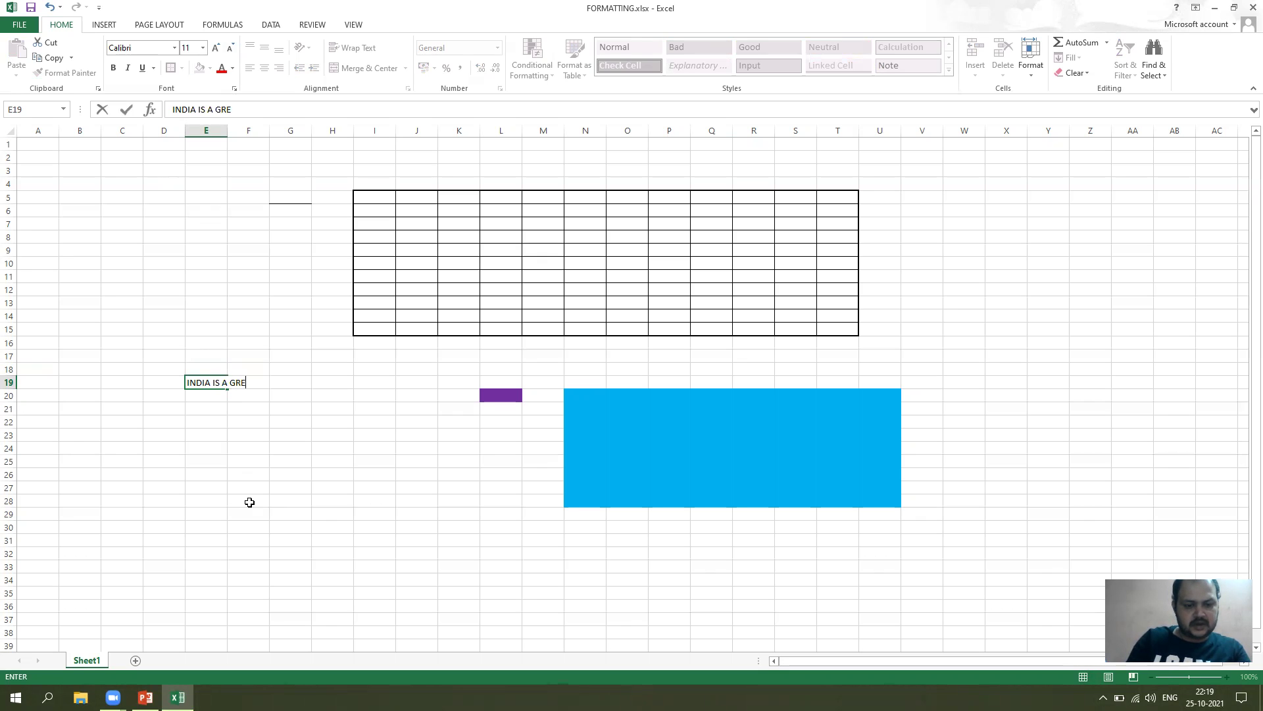
type("AT COUNTRY")
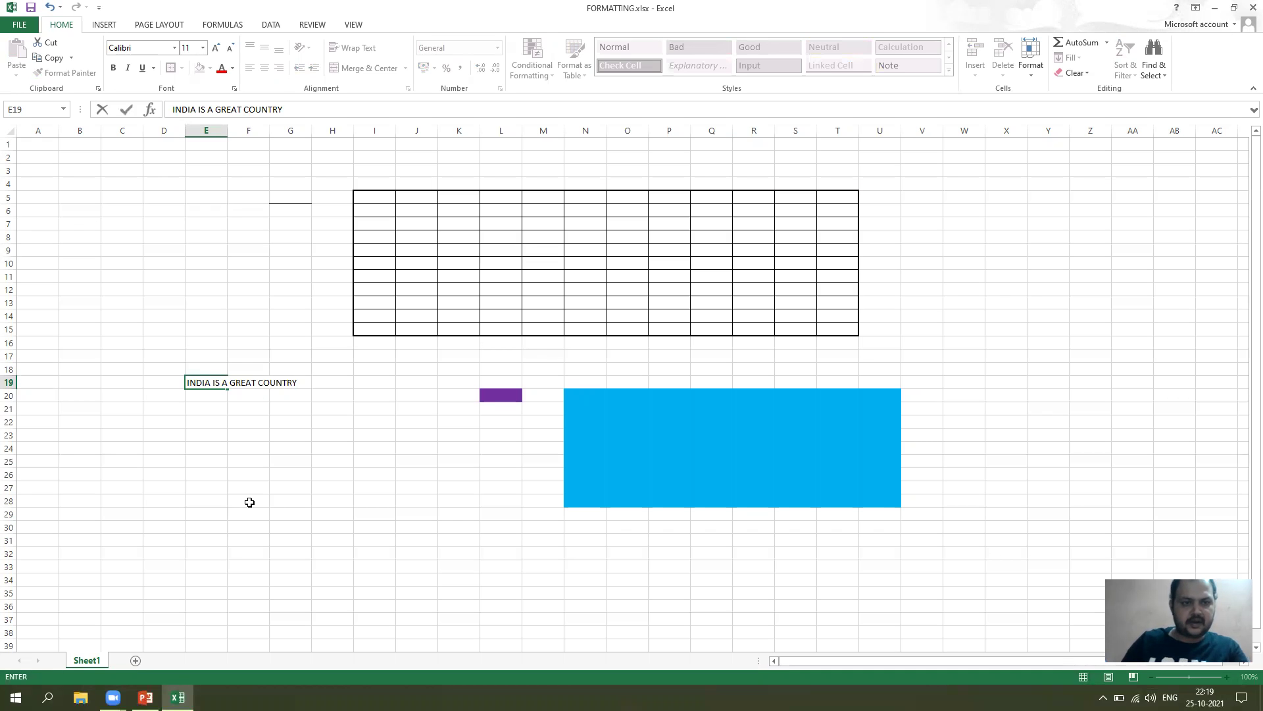
left_click(255, 498)
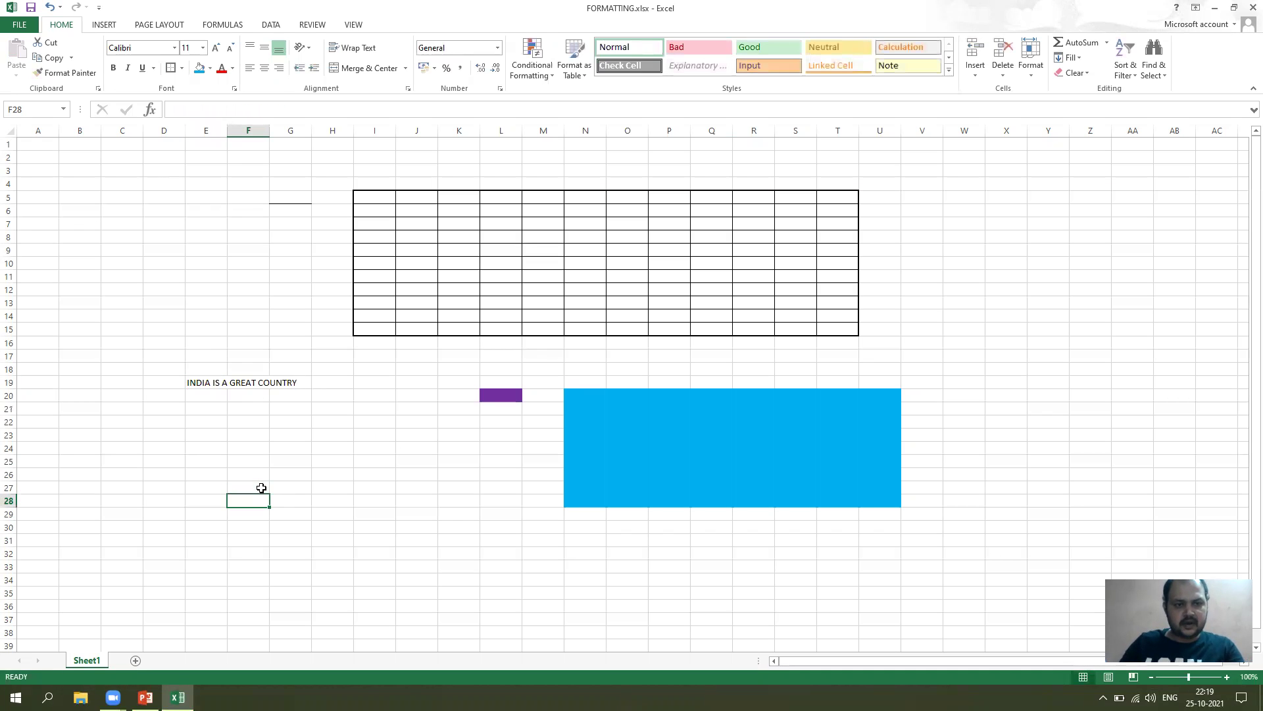
Widen column E so that the whole text in cell E19 fits inside it.
left_click(197, 385)
left_click_drag(228, 131, 315, 141)
left_click(447, 532)
Change the font colour of the text in cell E19 to a violet shade from the extended colour palette.
left_click(216, 383)
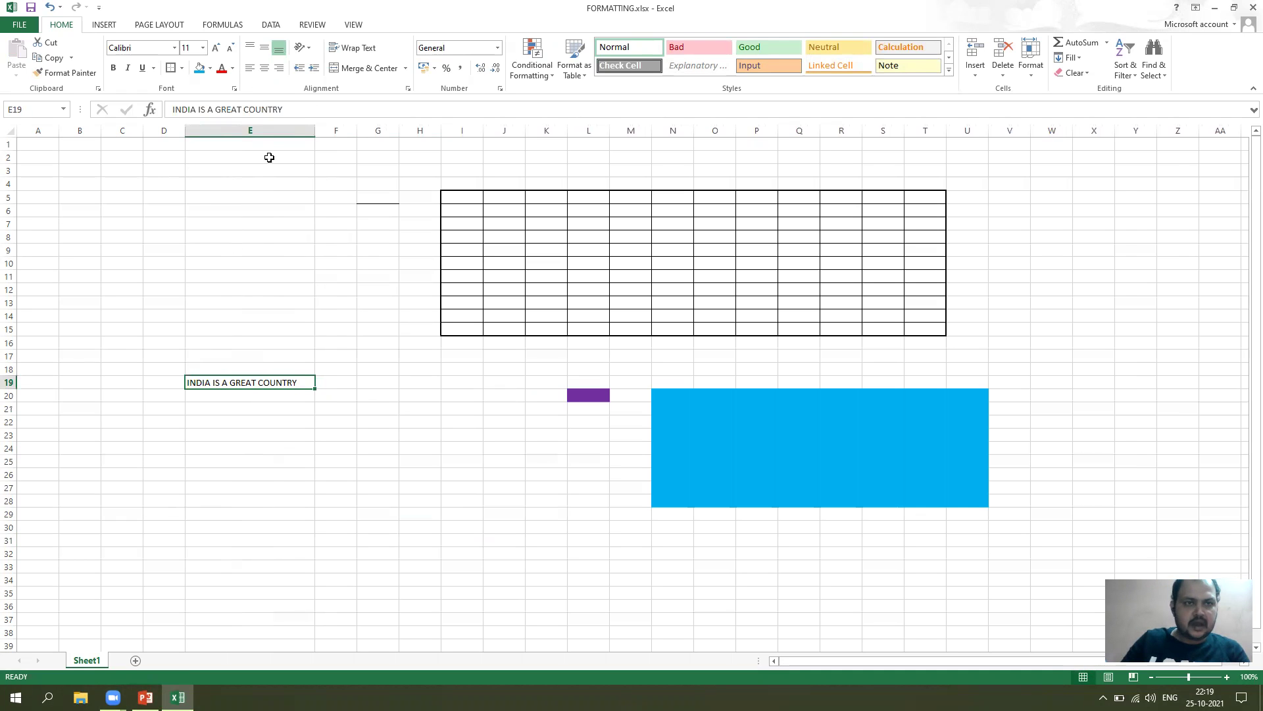
left_click(234, 68)
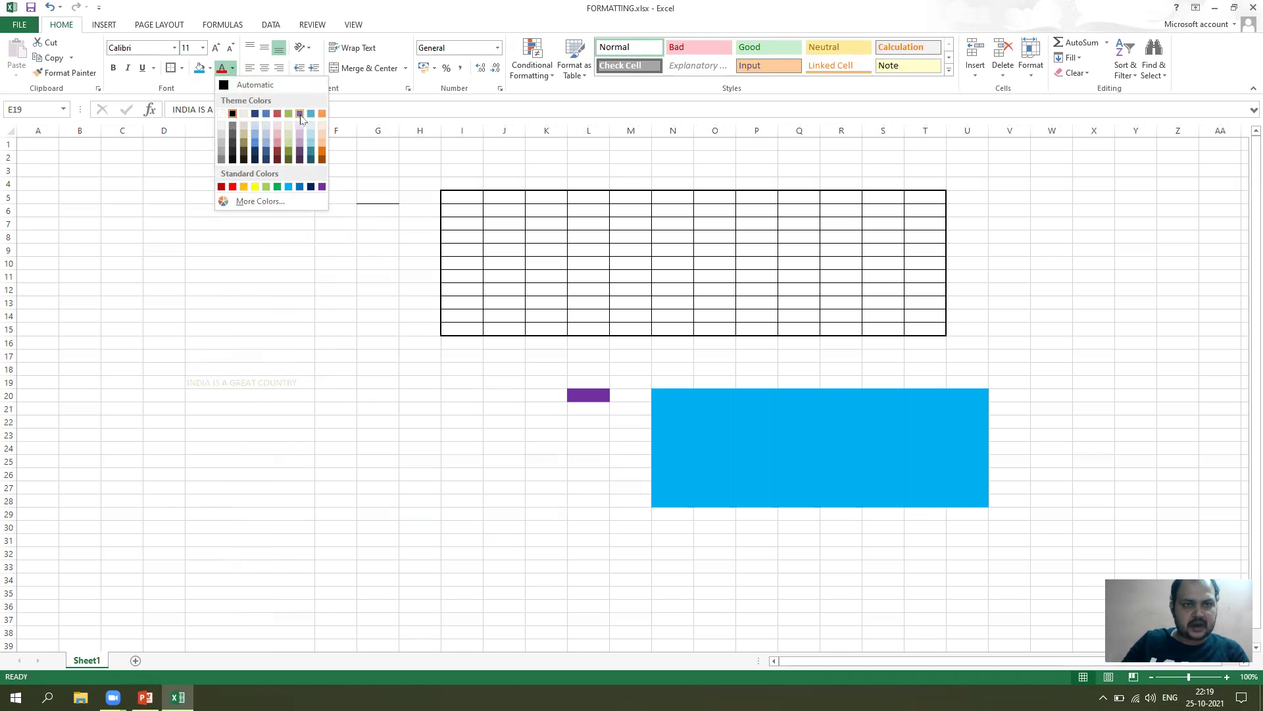
left_click(248, 201)
left_click(339, 310)
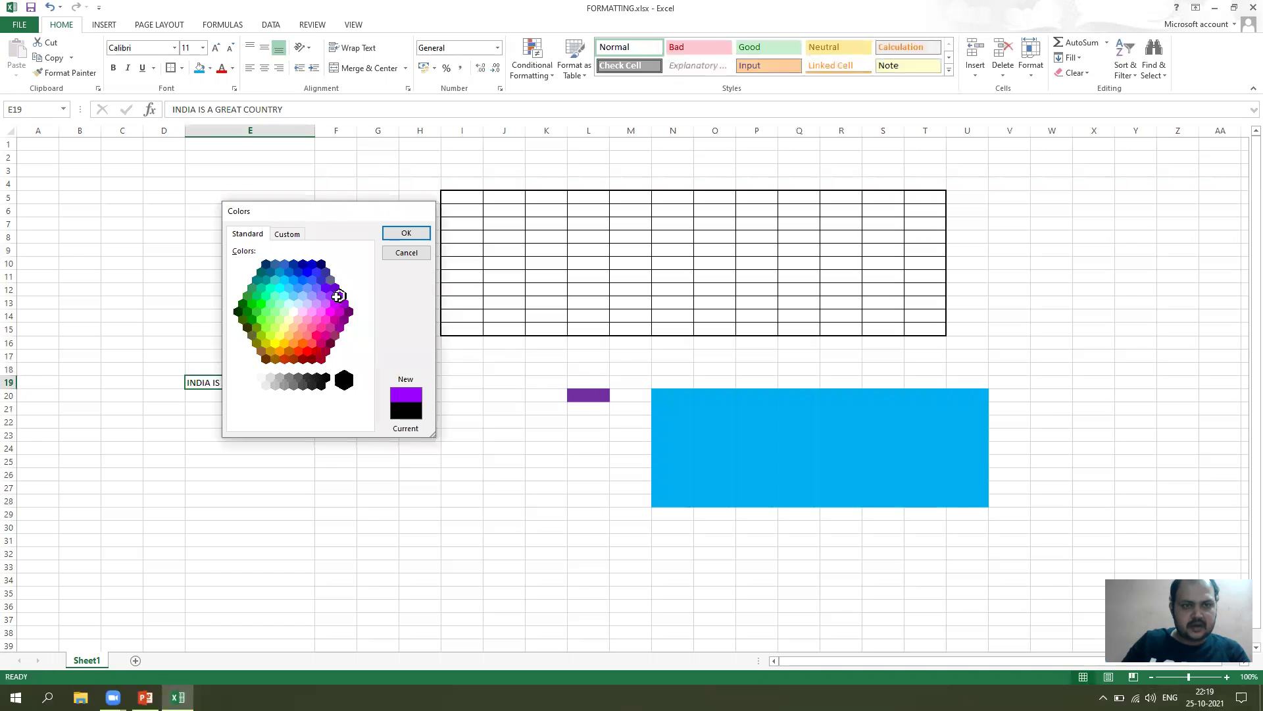
double_click(337, 304)
left_click(316, 412)
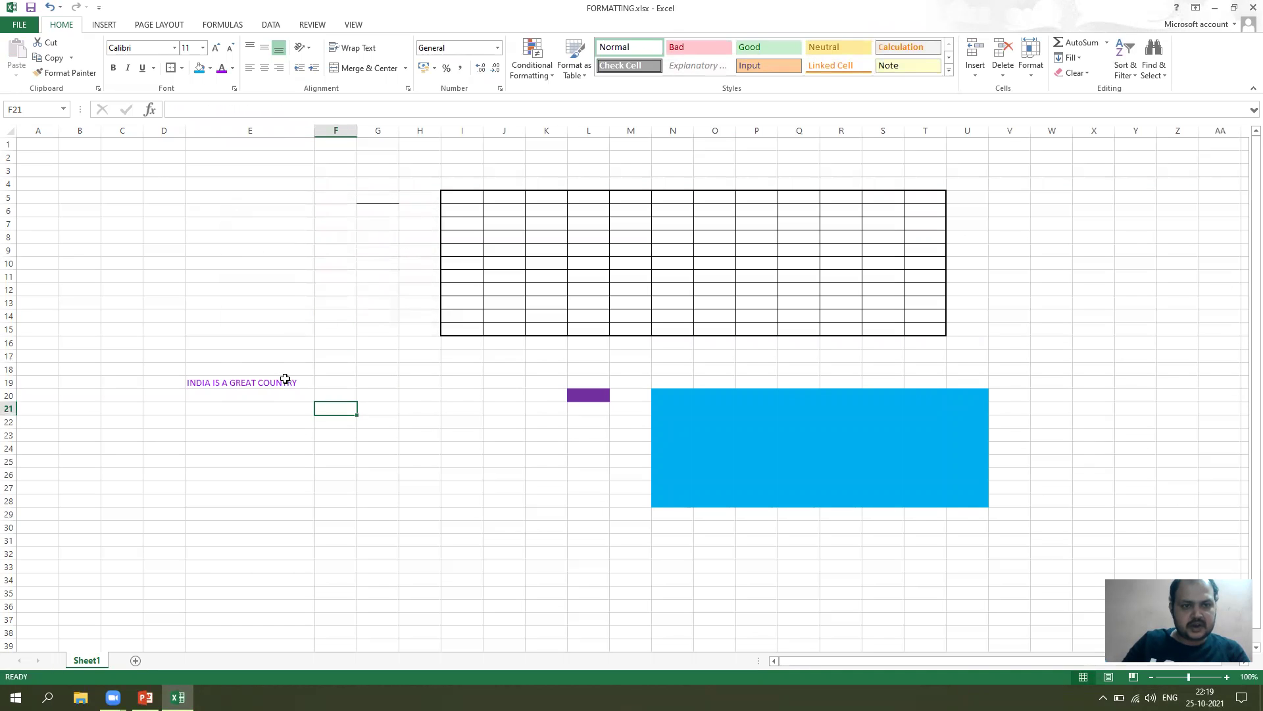
Preview larger font sizes on the text in cell E19 without applying one.
left_click(284, 380)
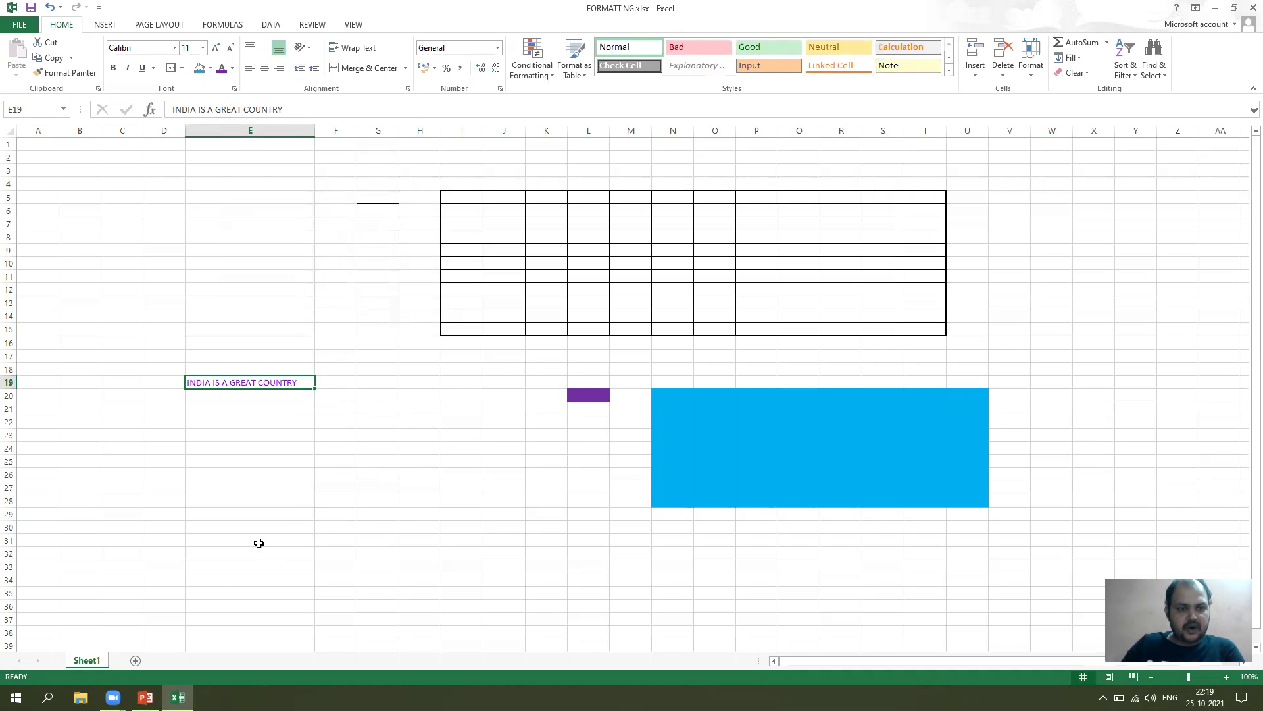
left_click(332, 535)
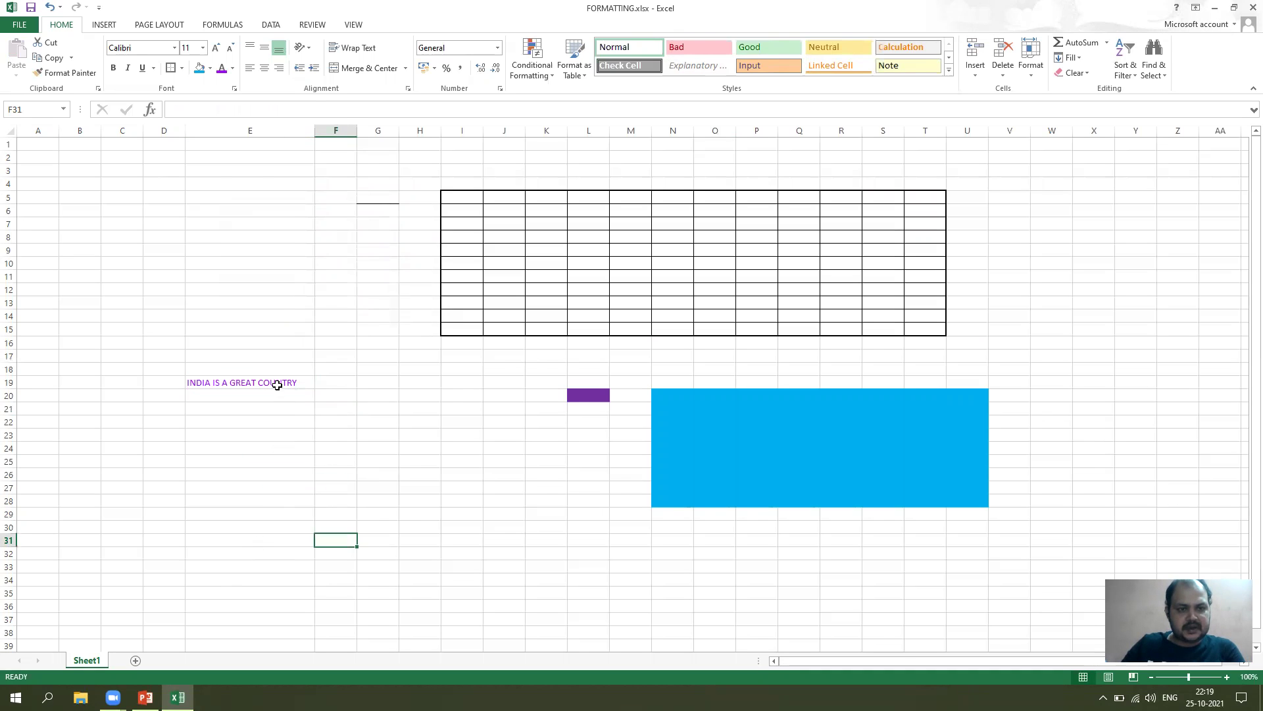
left_click(281, 380)
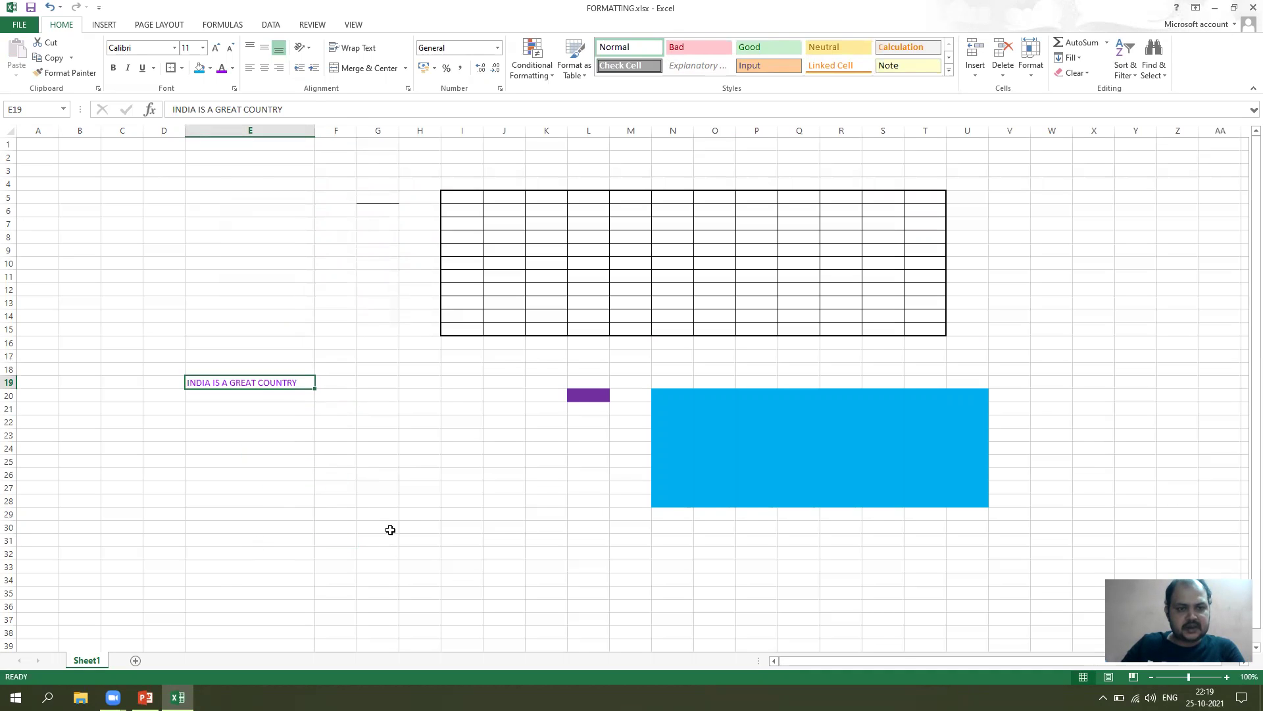
left_click(204, 48)
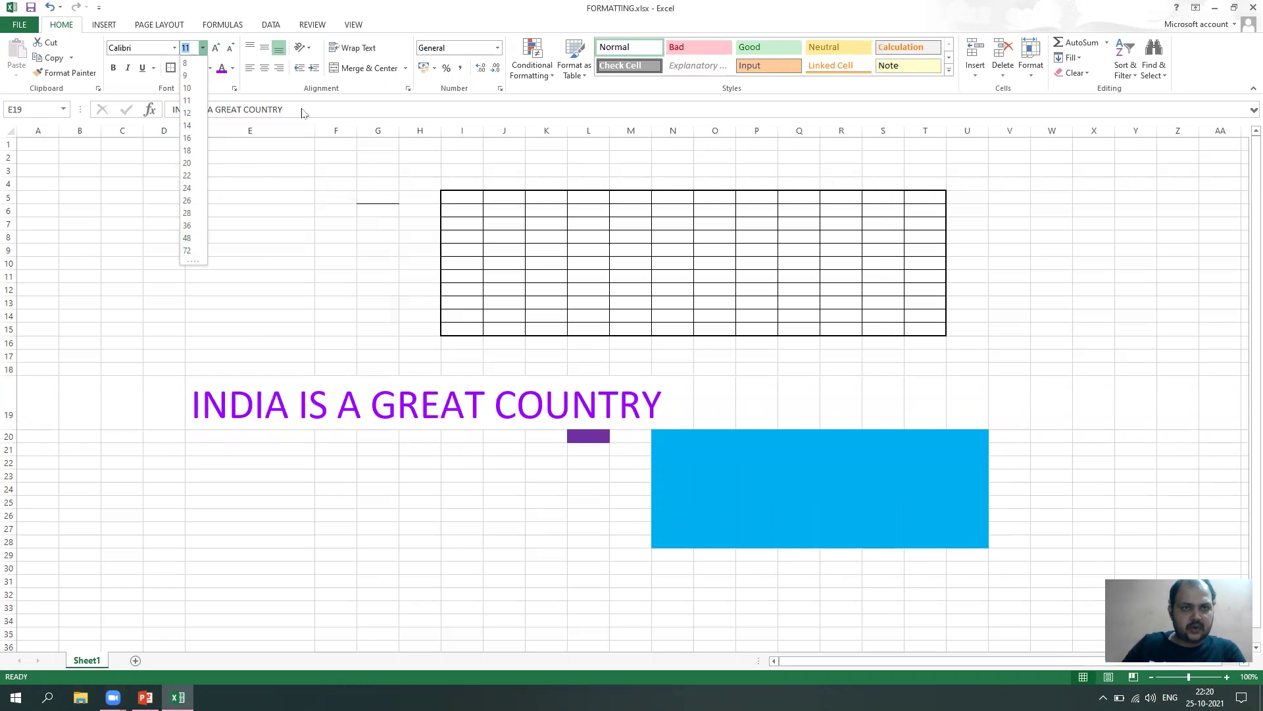
left_click(366, 28)
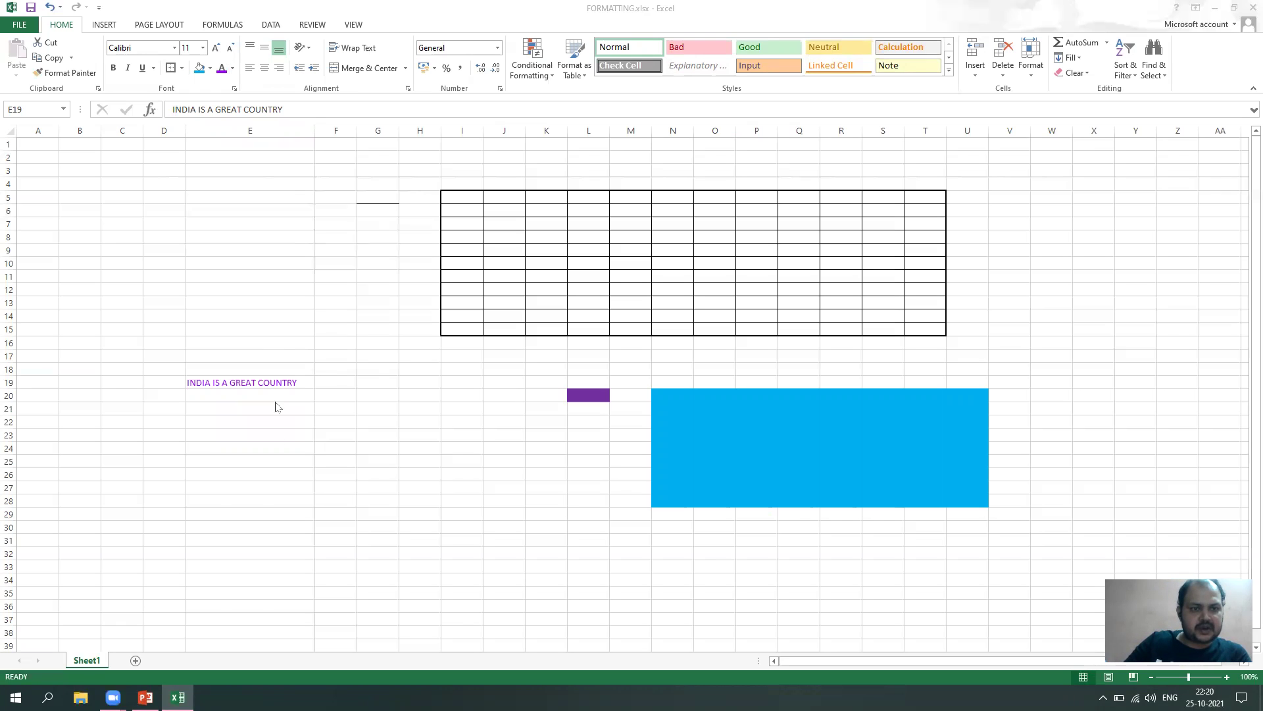
Increase the font size of the text in cell E19 in steps up to 24.
left_click(246, 384)
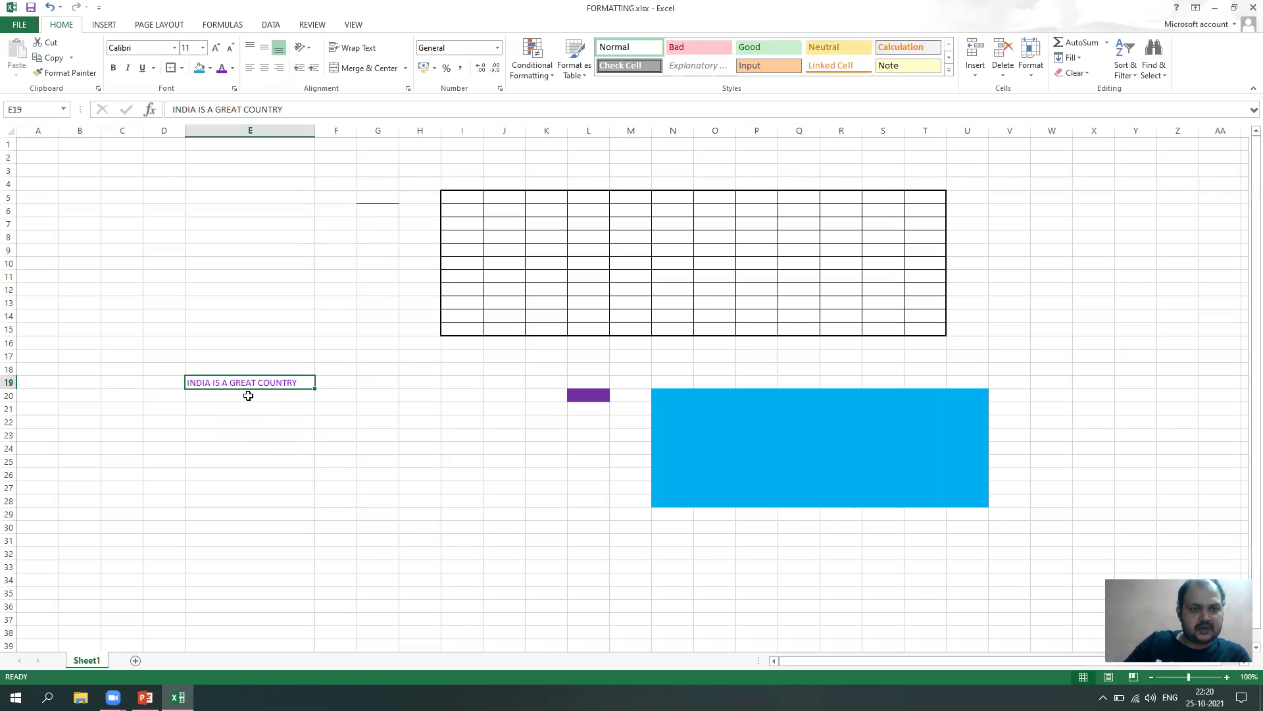
left_click(216, 48)
left_click(216, 48)
left_click(216, 48)
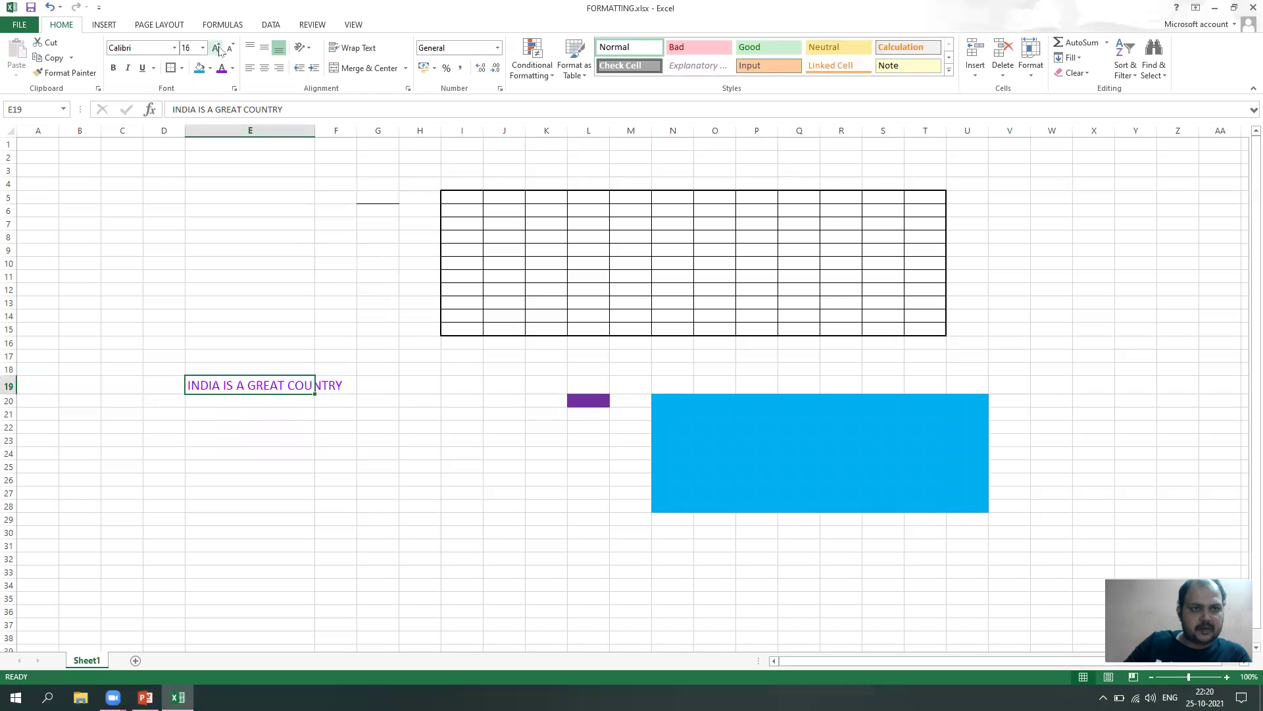
left_click(216, 48)
left_click(217, 48)
left_click(217, 48)
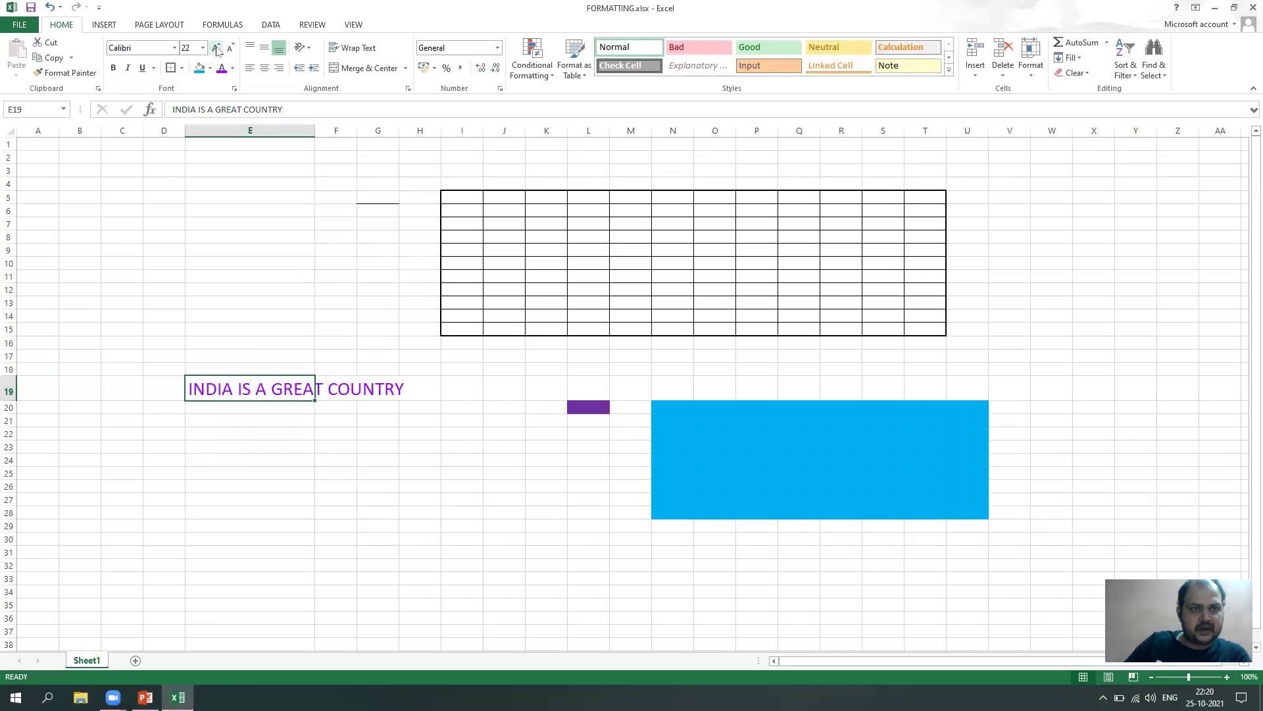
left_click(216, 48)
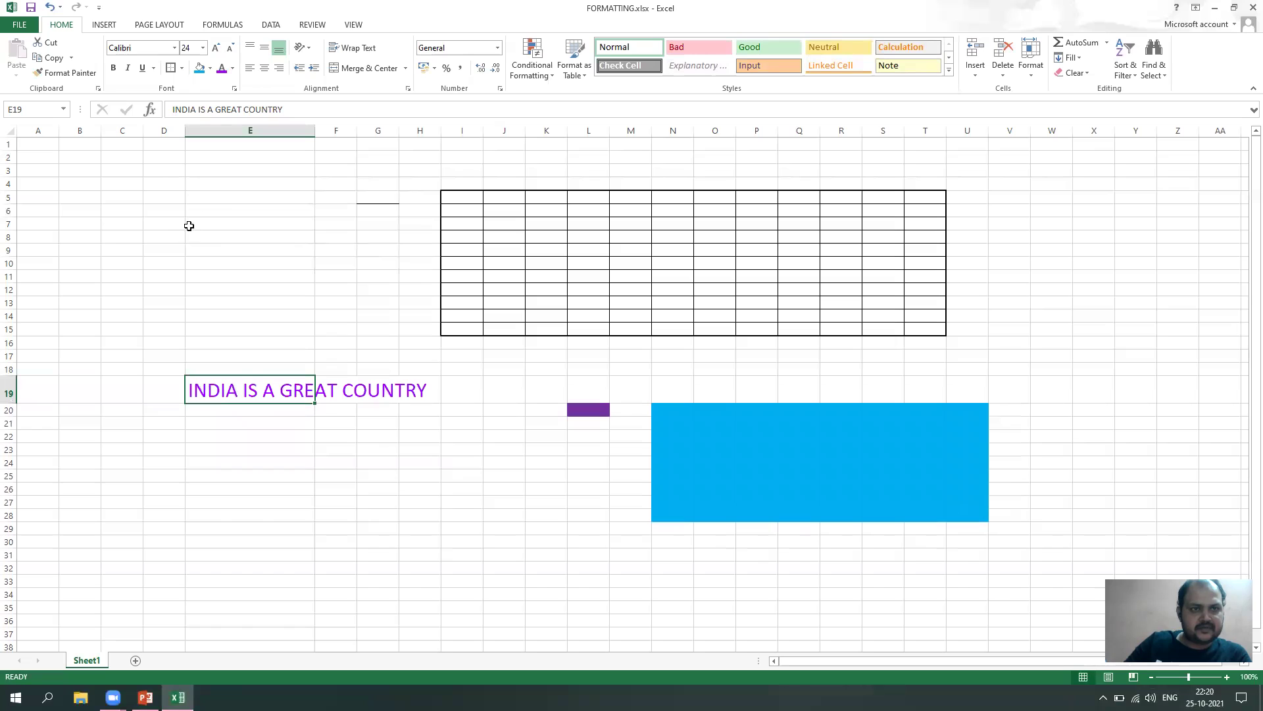
Decrease the font size of the text in cell E19 in steps down to 11.
left_click(231, 49)
left_click(231, 48)
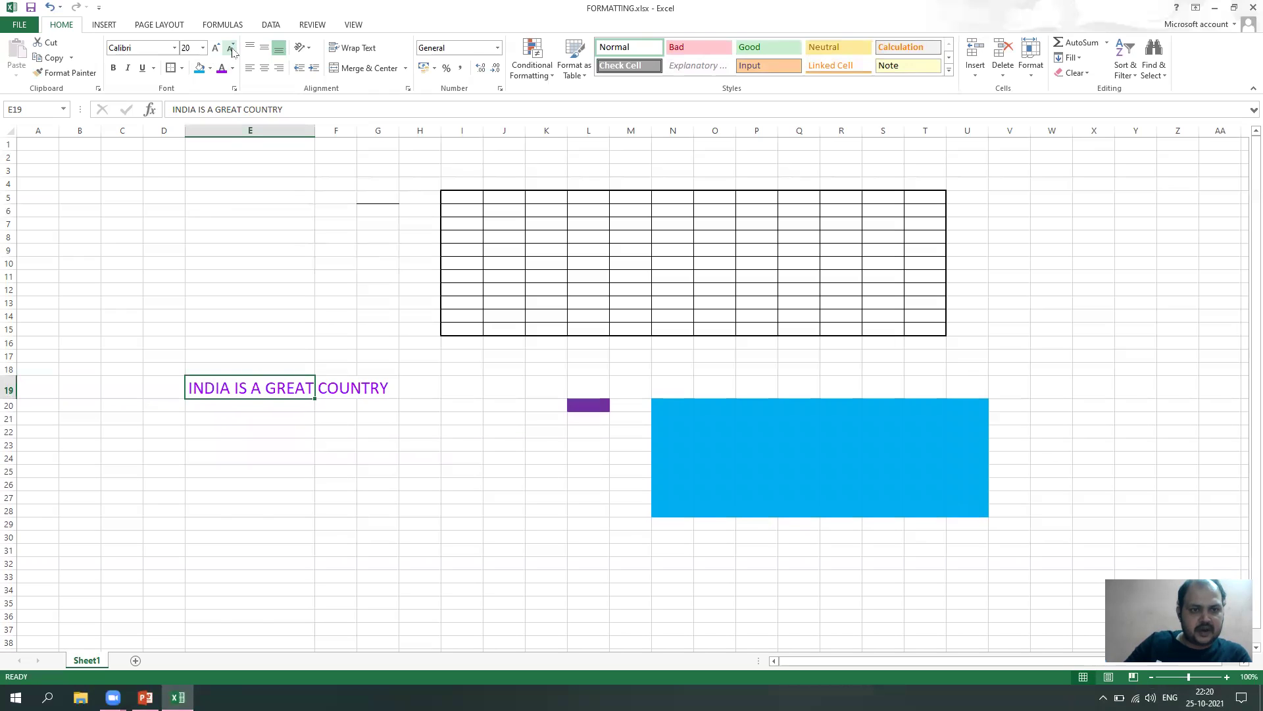
left_click(231, 48)
left_click(231, 49)
left_click(231, 49)
left_click(231, 49)
left_click(231, 49)
Step the font size of the text in cell E19 up and down, ending at 12.
left_click(216, 48)
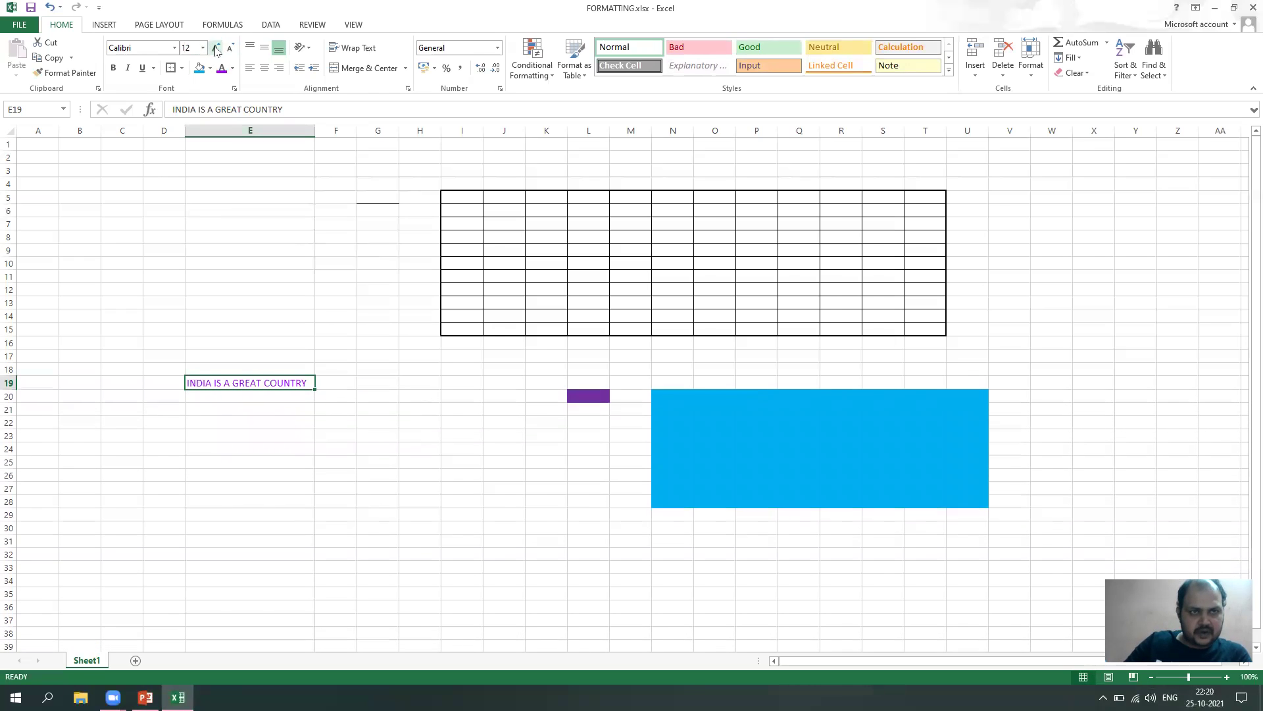
left_click(216, 48)
left_click(216, 48)
left_click(230, 50)
left_click(231, 50)
left_click(230, 50)
left_click(215, 49)
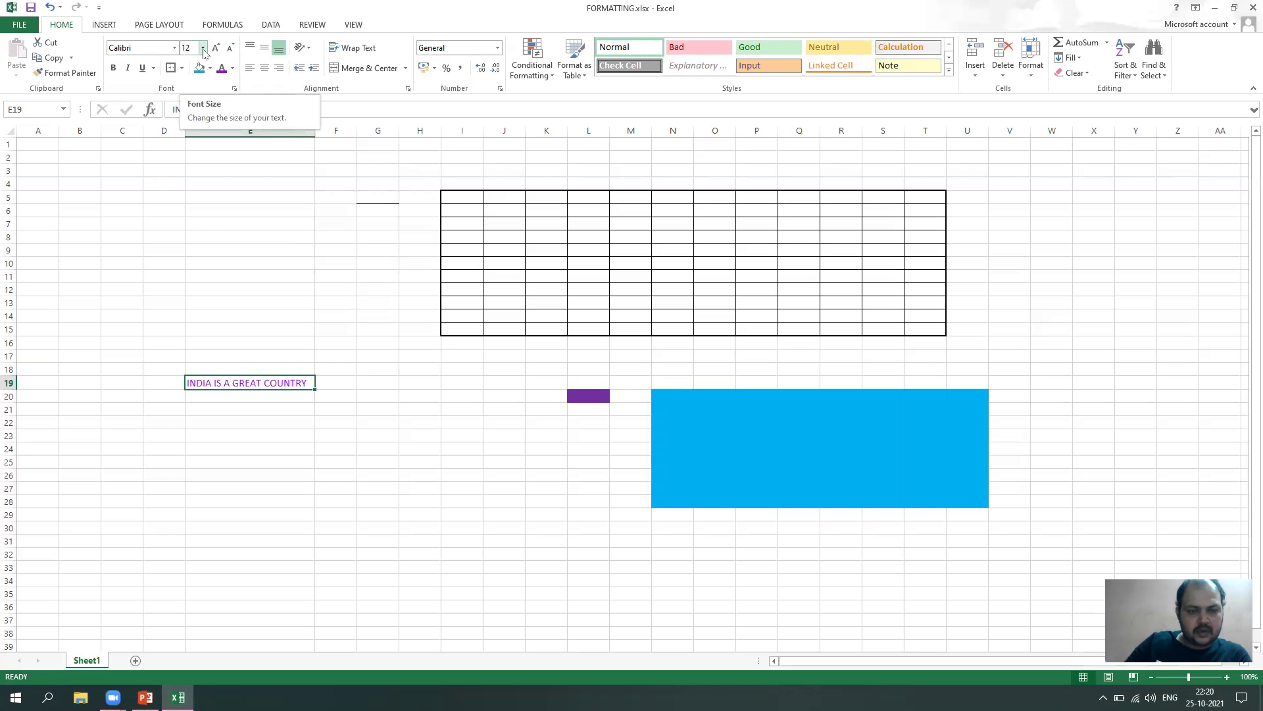
Set the font size of the text in cell E19 to 36 and check the enlarged text.
left_click(204, 49)
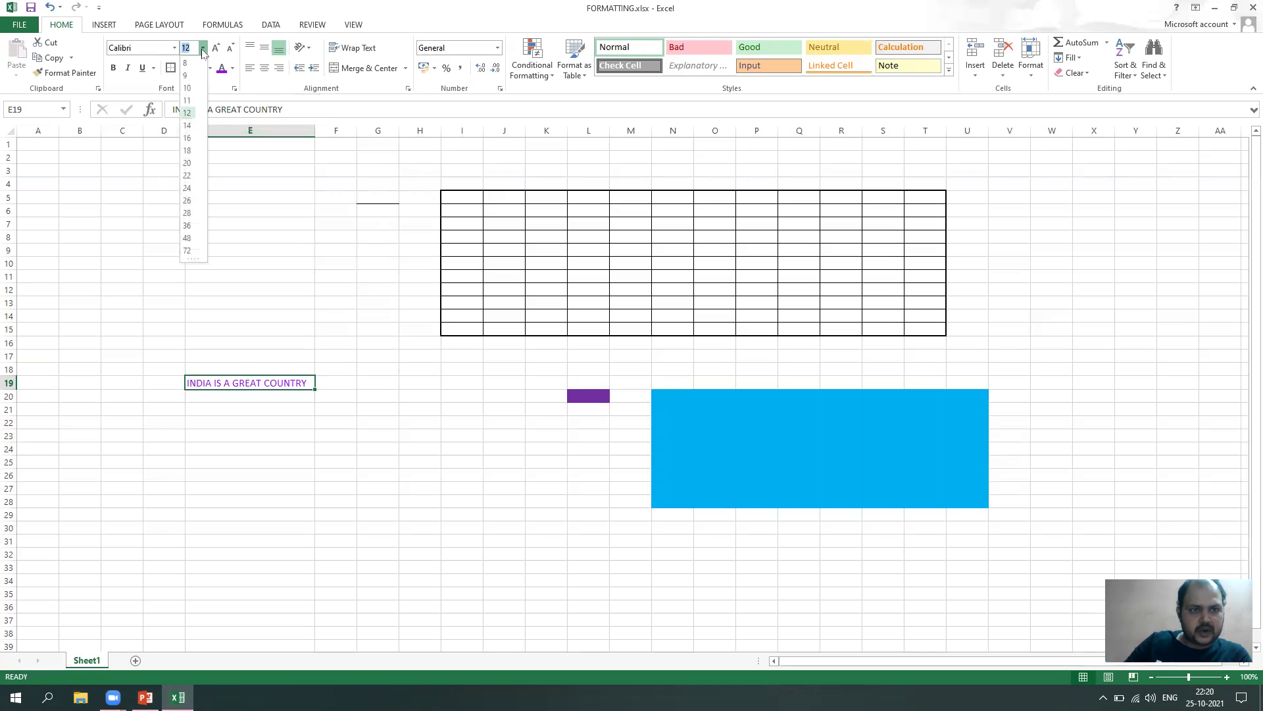
left_click(188, 225)
left_click(344, 461)
left_click(336, 398)
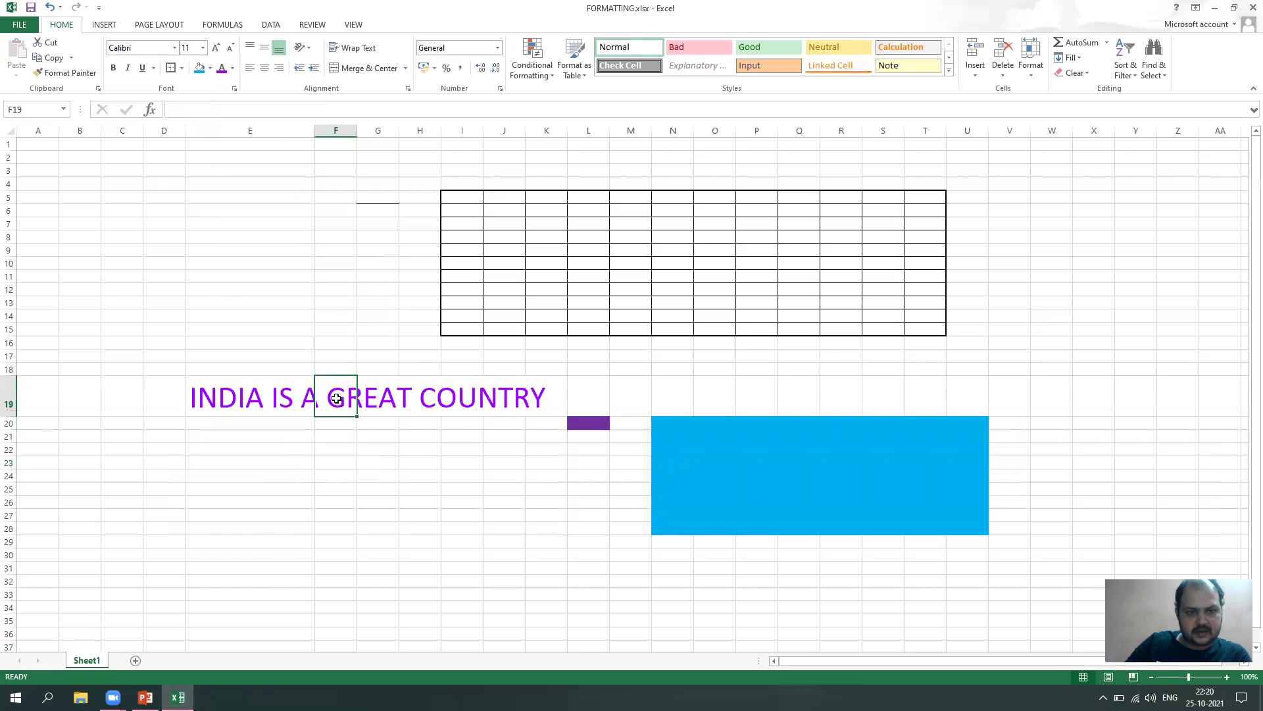
left_click(274, 381)
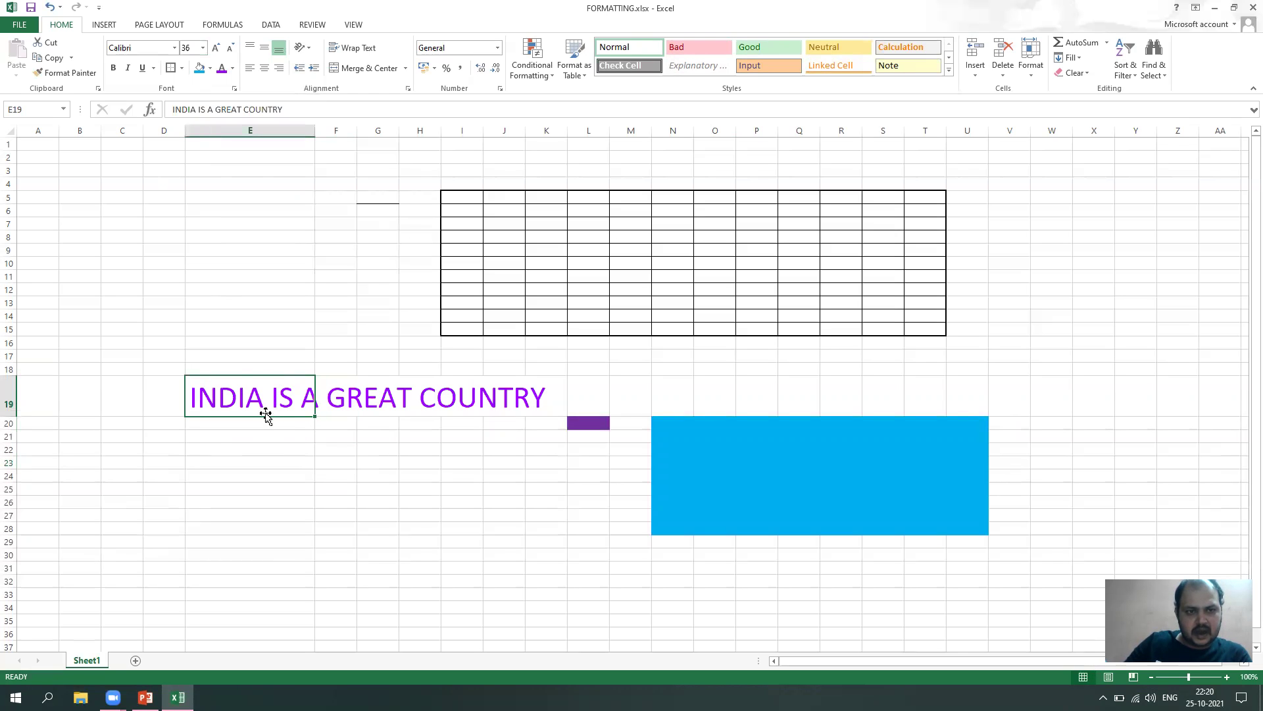
Change the font type of the text in cell E19 to Baskerville Old Face.
left_click(175, 48)
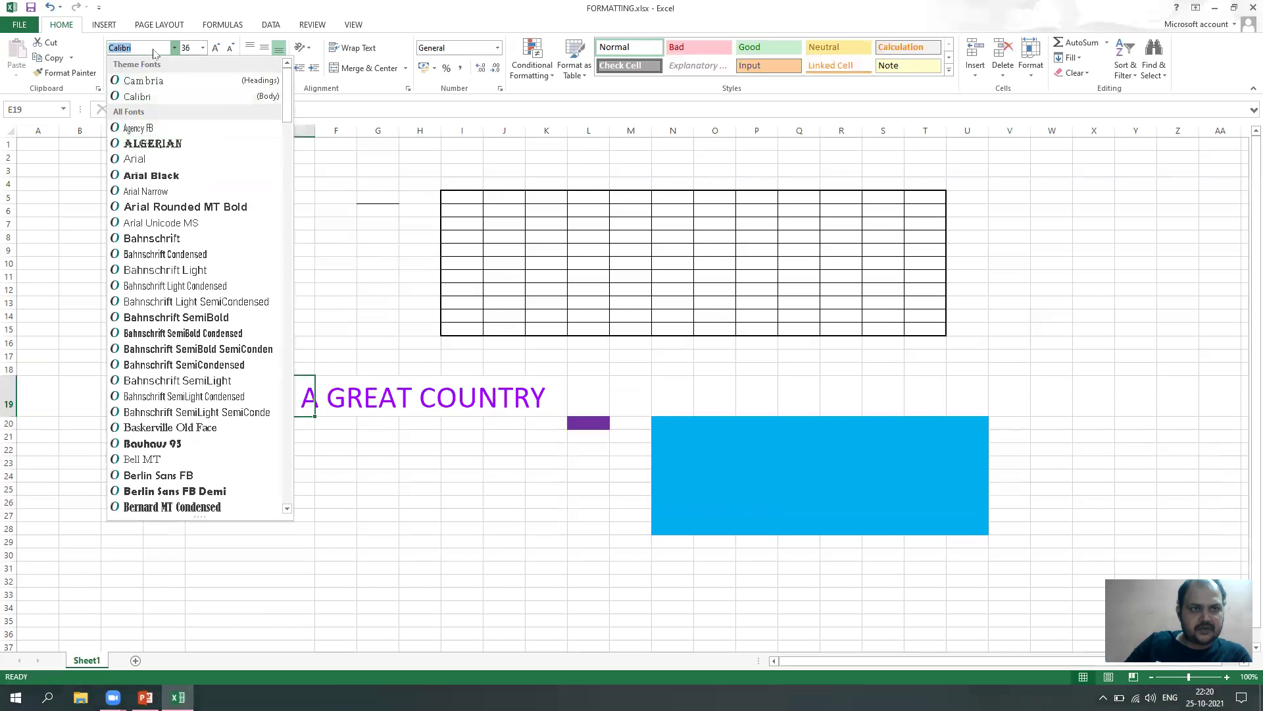
left_click(365, 25)
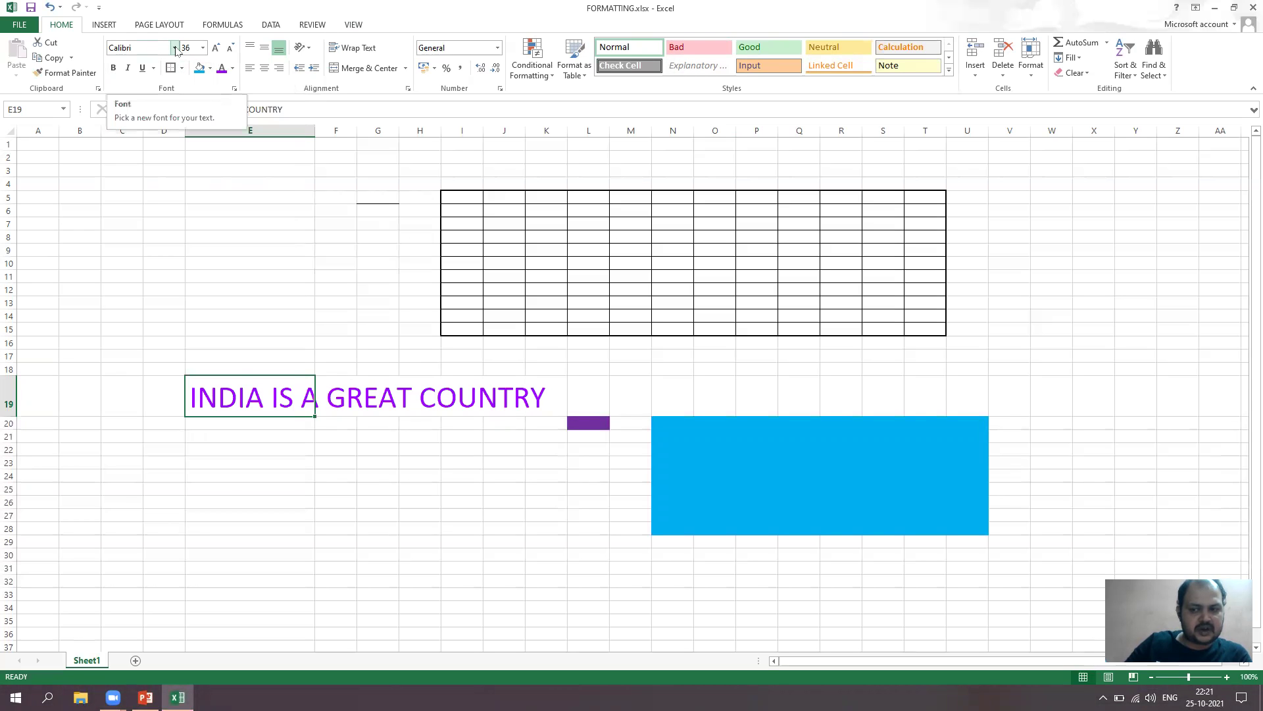
left_click(175, 48)
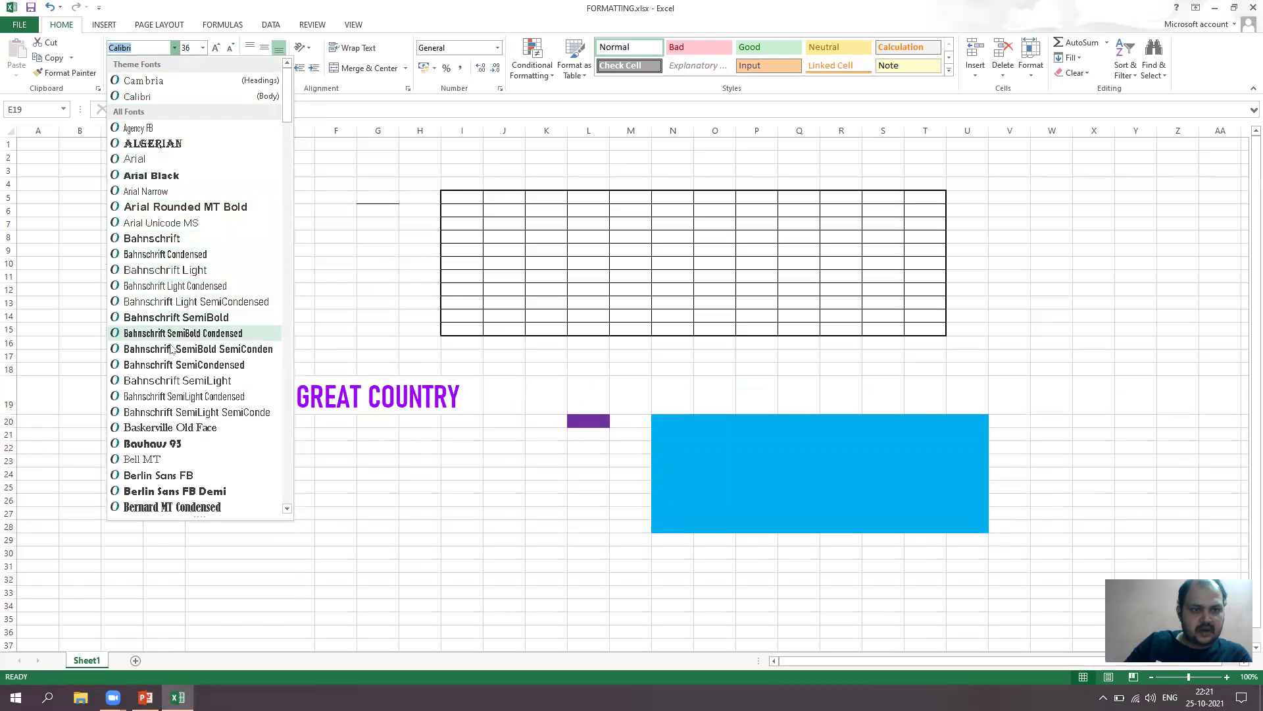
left_click(182, 429)
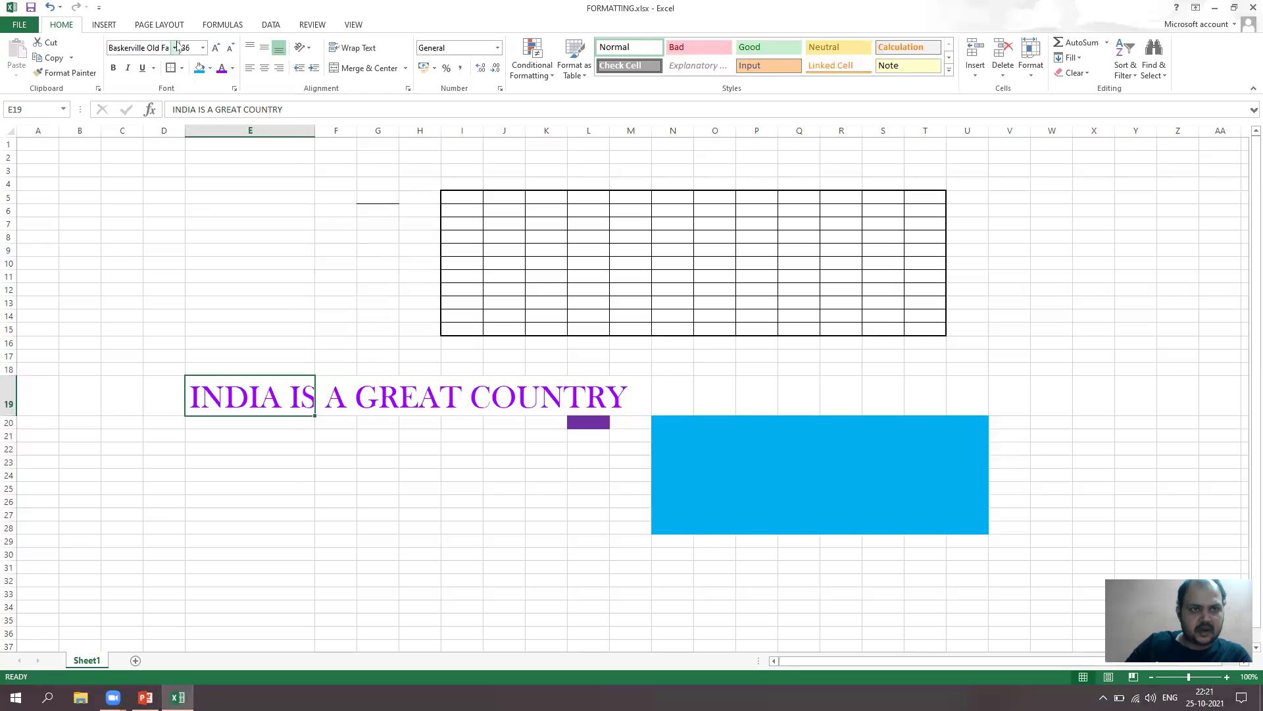
Set the font type of the text in cell E19 to Algerian and check the restyled text.
left_click(174, 47)
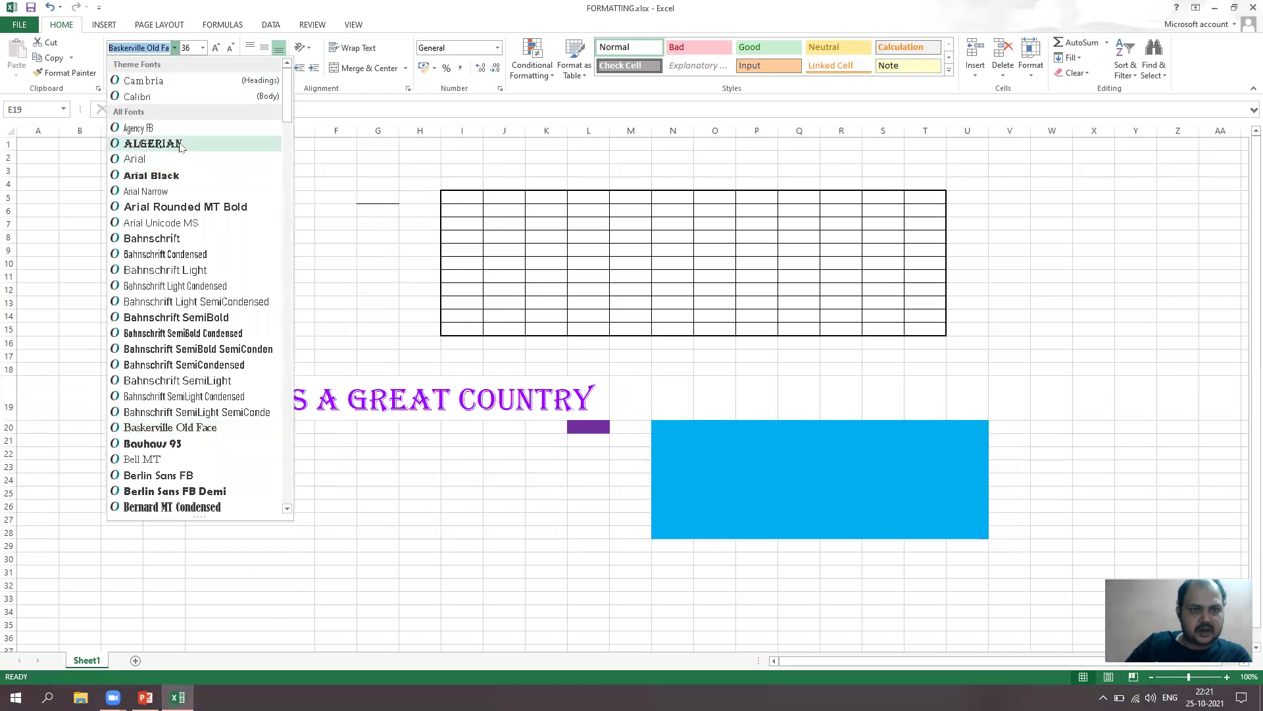
left_click(177, 145)
left_click_drag(454, 570, 454, 561)
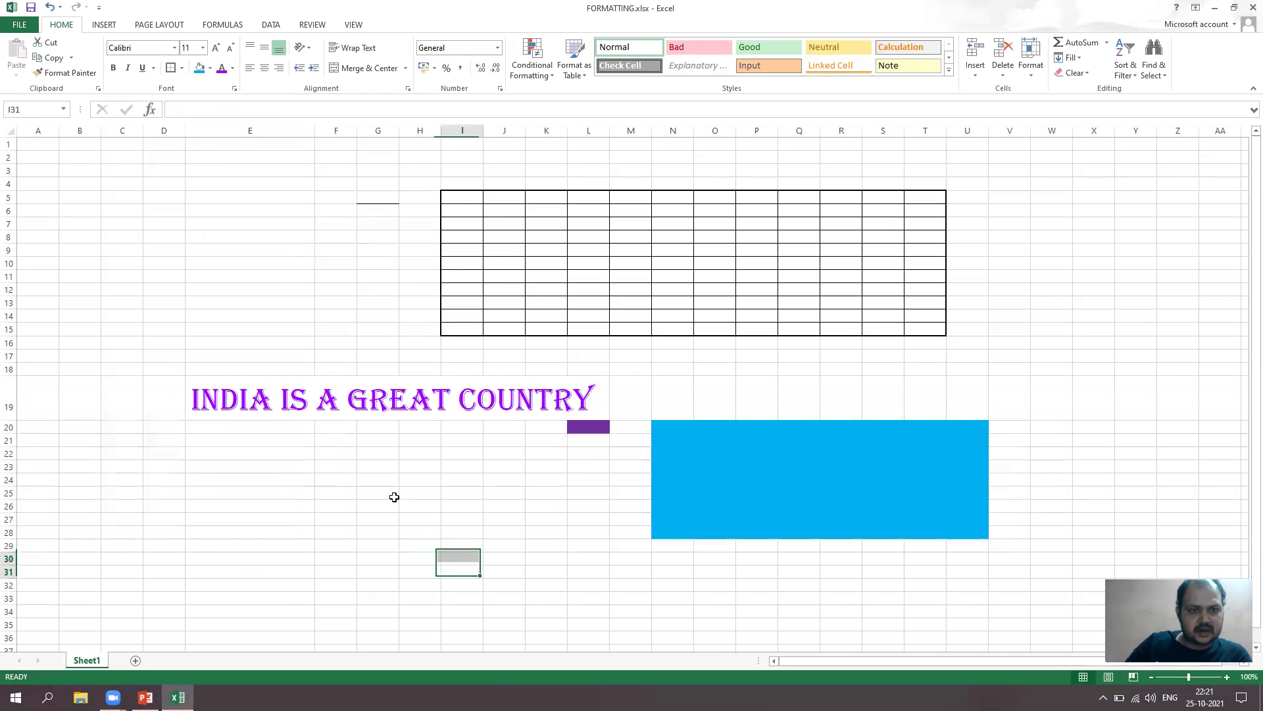
left_click(533, 408)
left_click(247, 410)
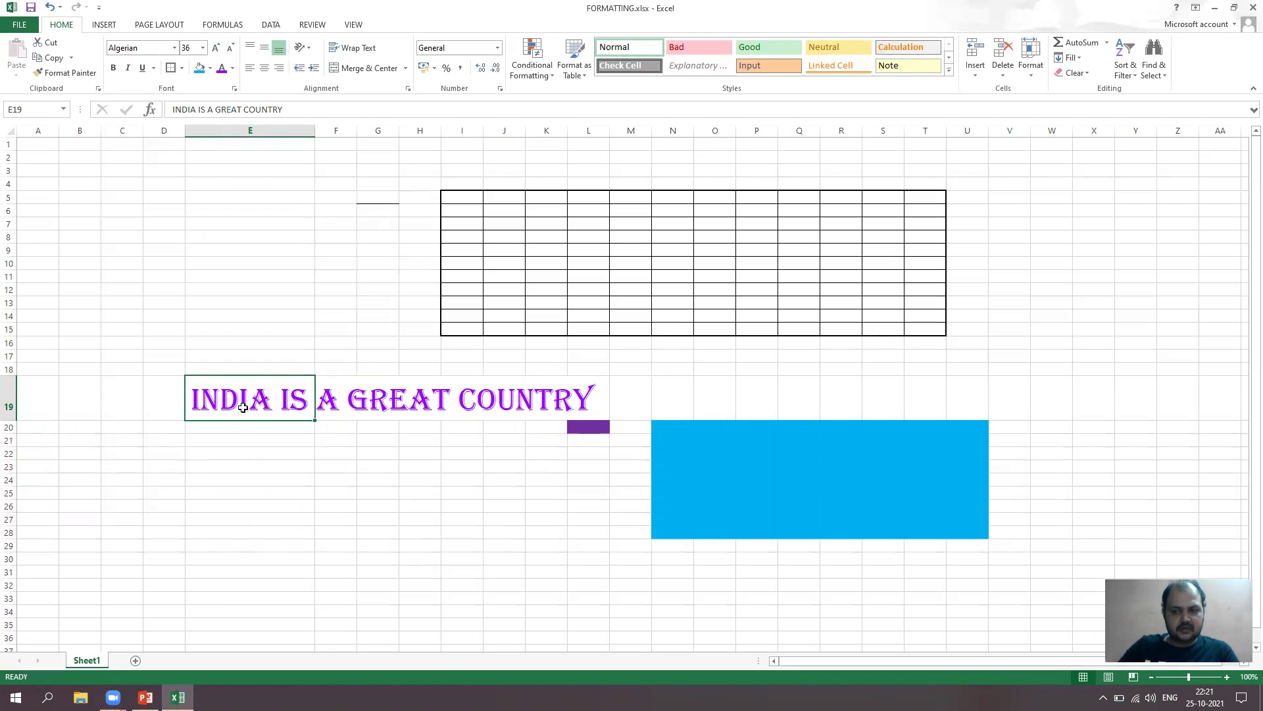
Switch to the PowerPoint slide to review the list of practical topics, and return to the Excel workbook.
left_click(145, 697)
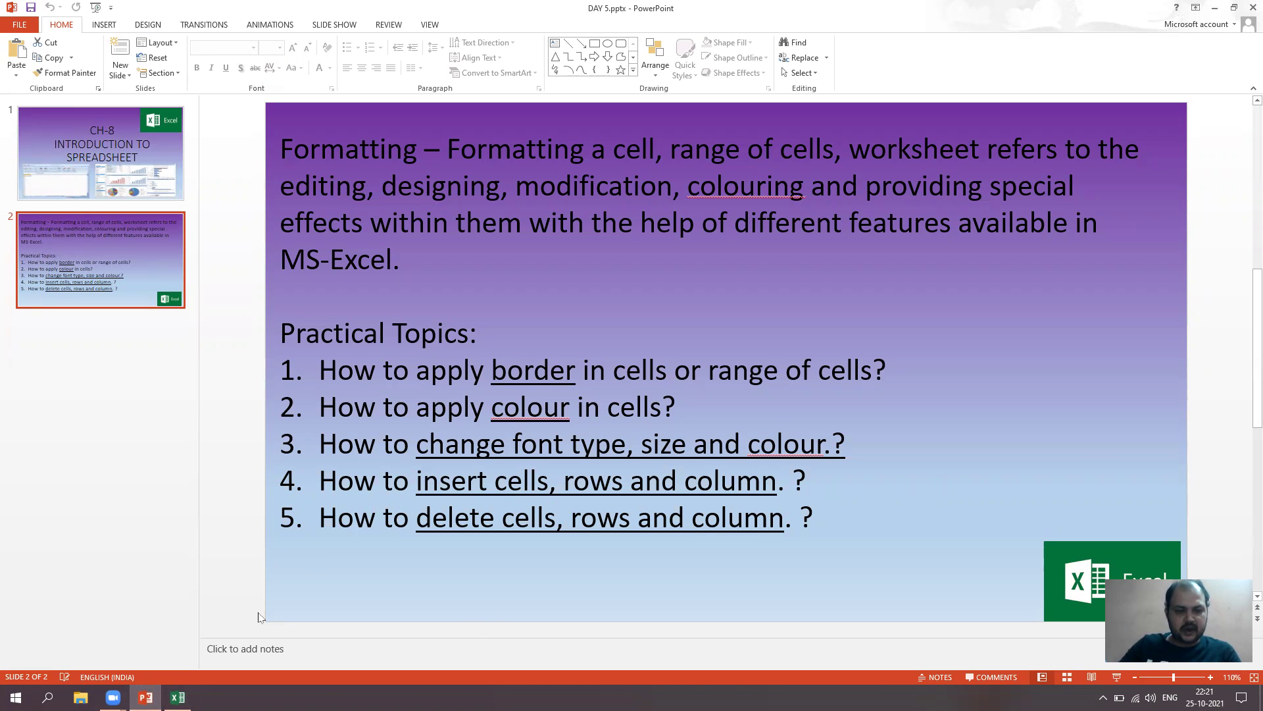
left_click(177, 697)
left_click(291, 516)
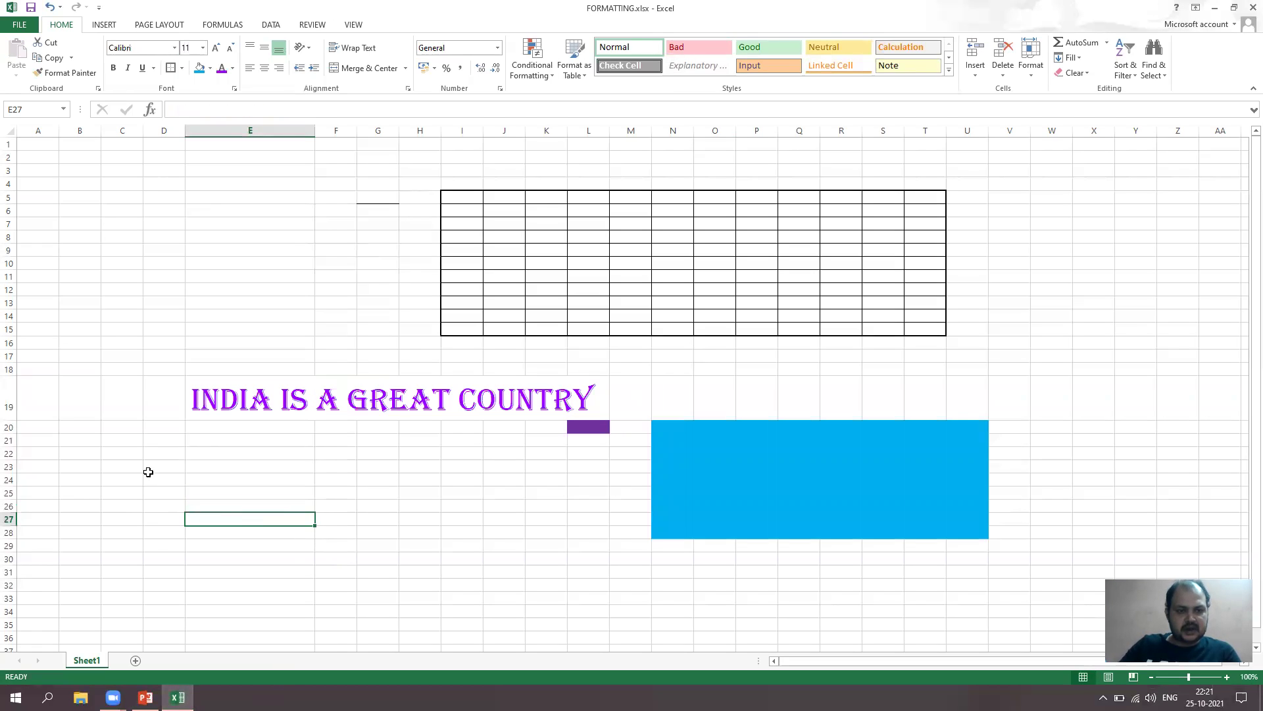
Enter 15 in cell D22, INDIA in cell E22 and 2021 in cell F22.
left_click(213, 458)
left_click(164, 460)
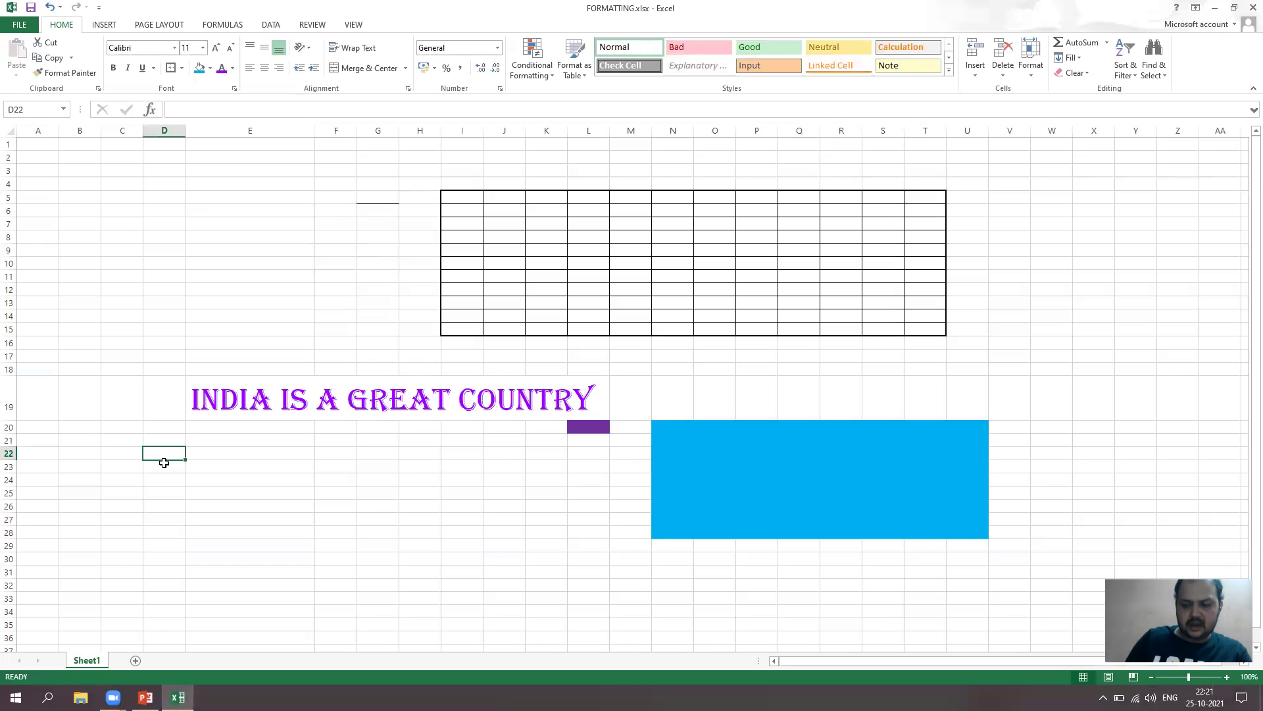
type("15")
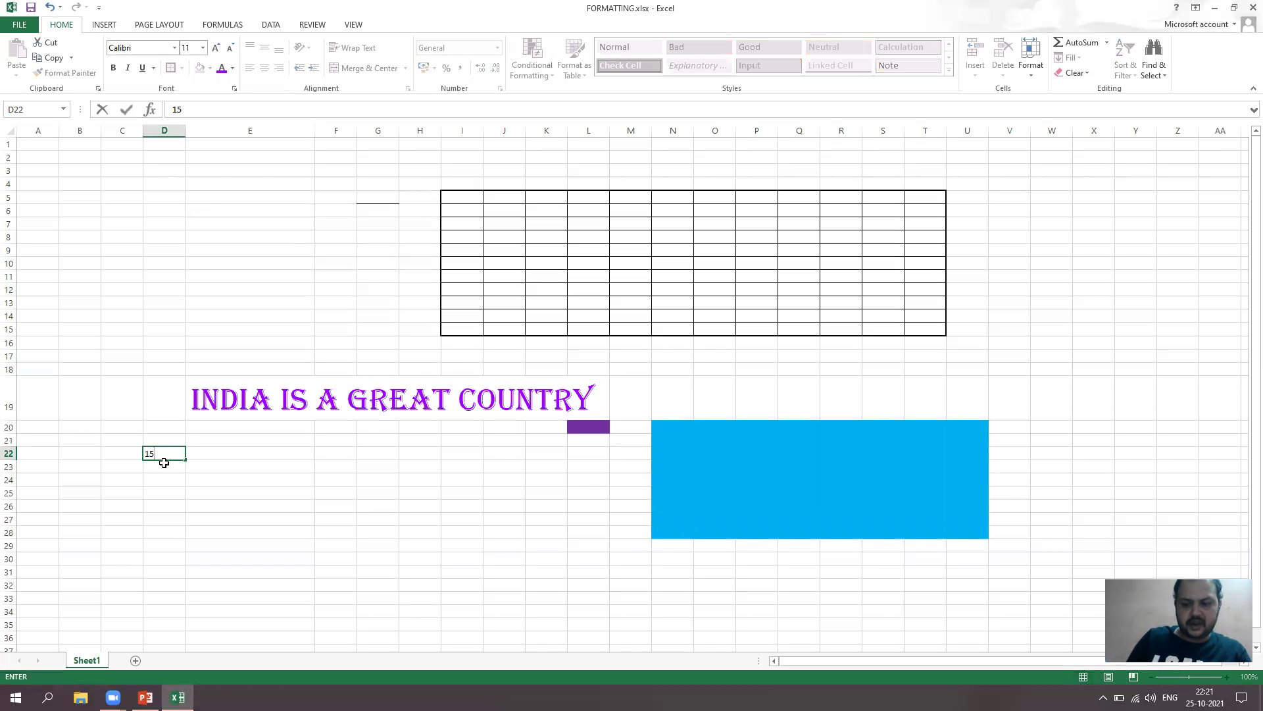
key("Tab")
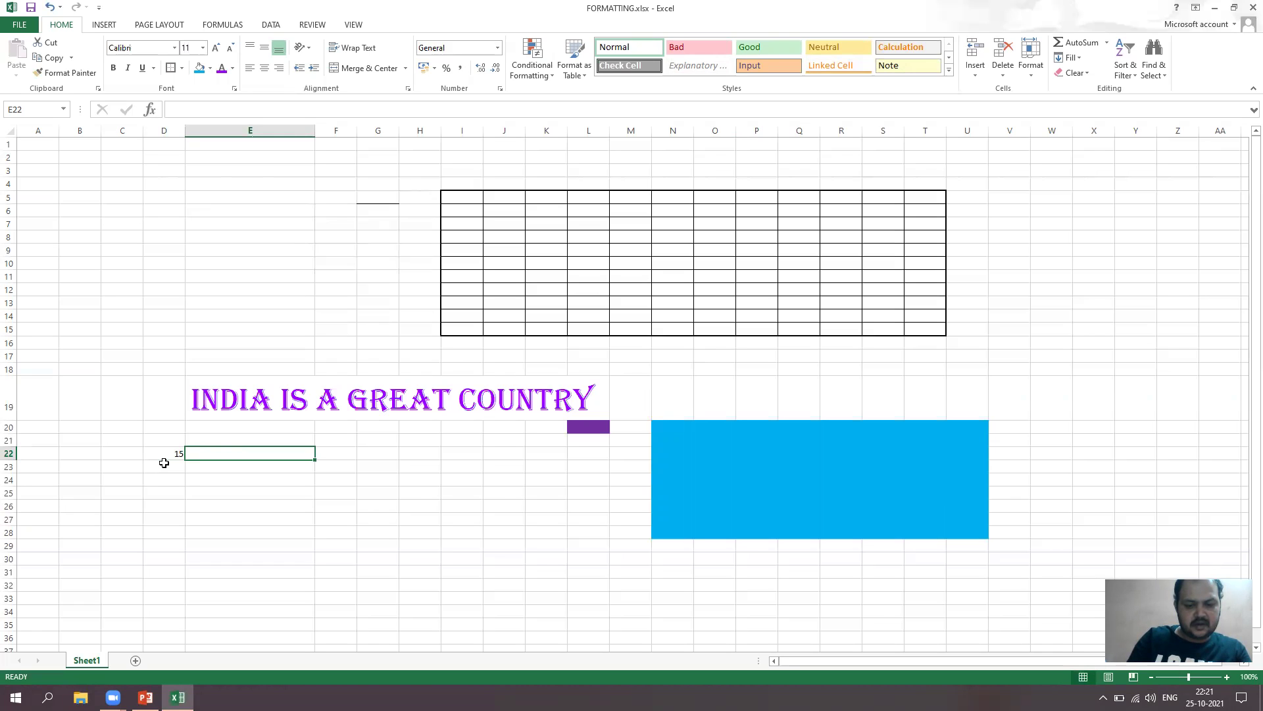
type("I")
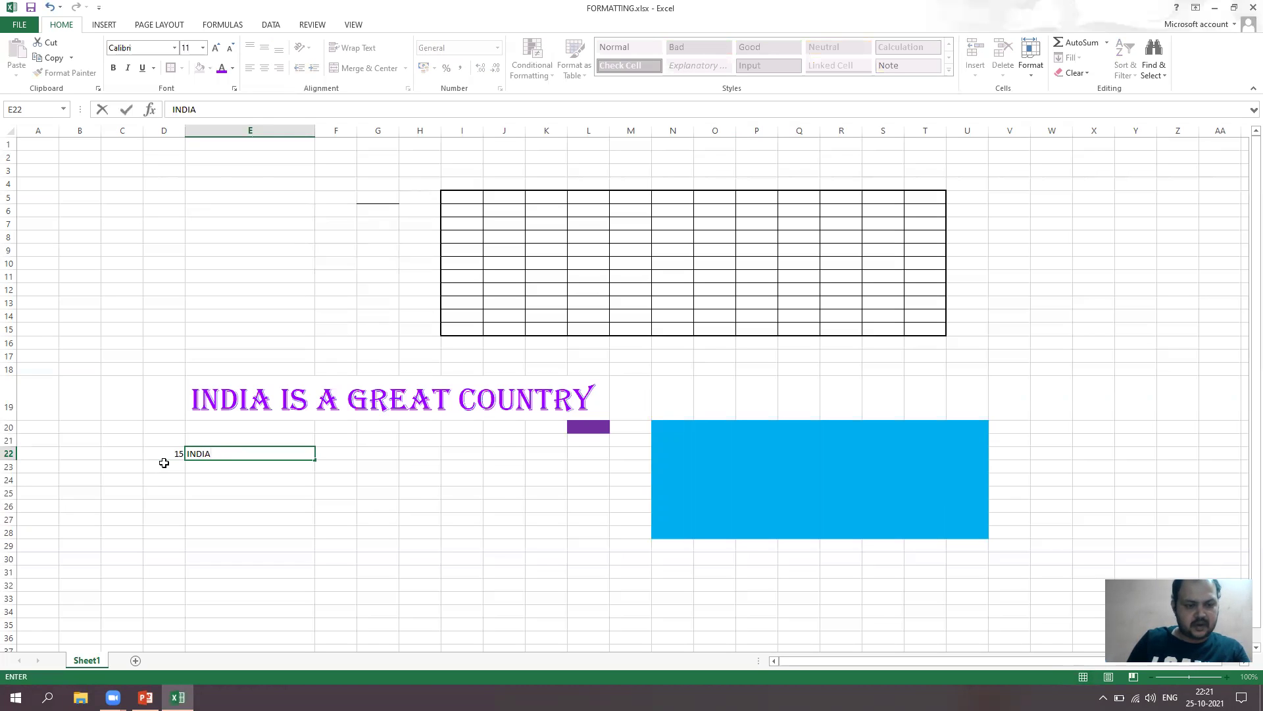
type("NDIA")
key("Tab")
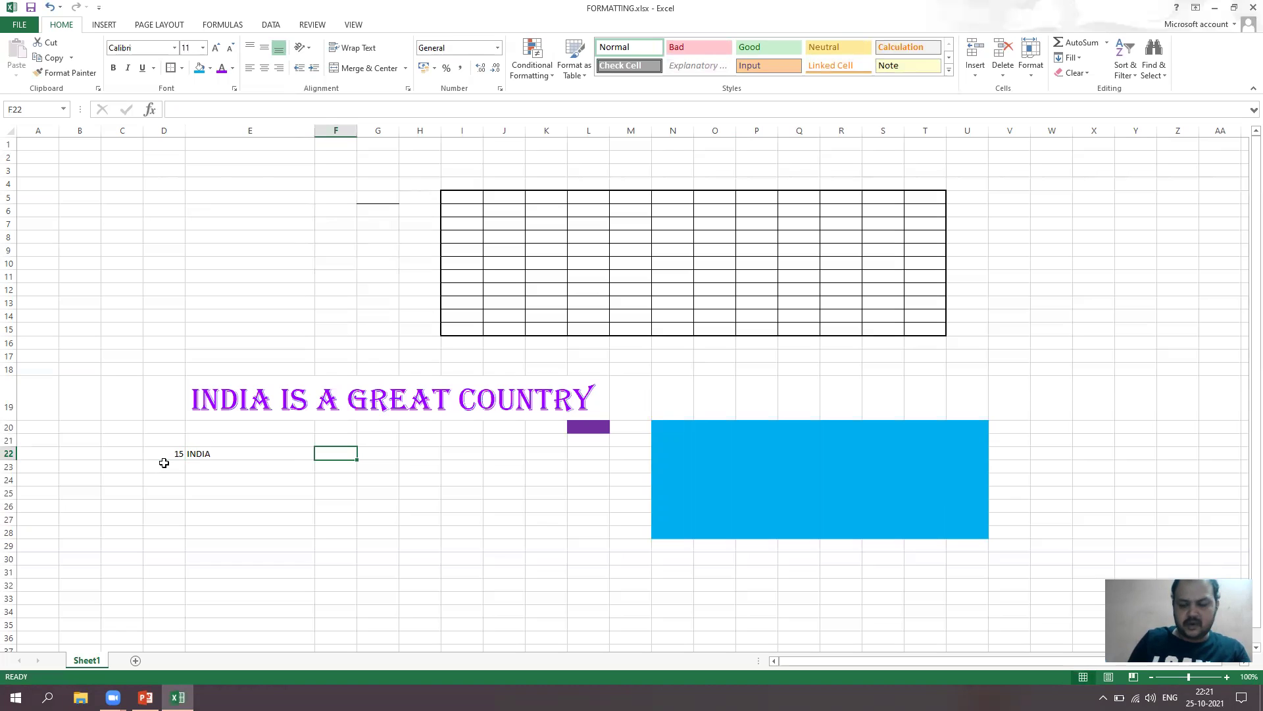
type("2021")
left_click(293, 528)
Insert a blank cell at E22, shifting INDIA and the cells after it to the right.
left_click(254, 482)
left_click(221, 455)
left_click(177, 453)
left_click(207, 454)
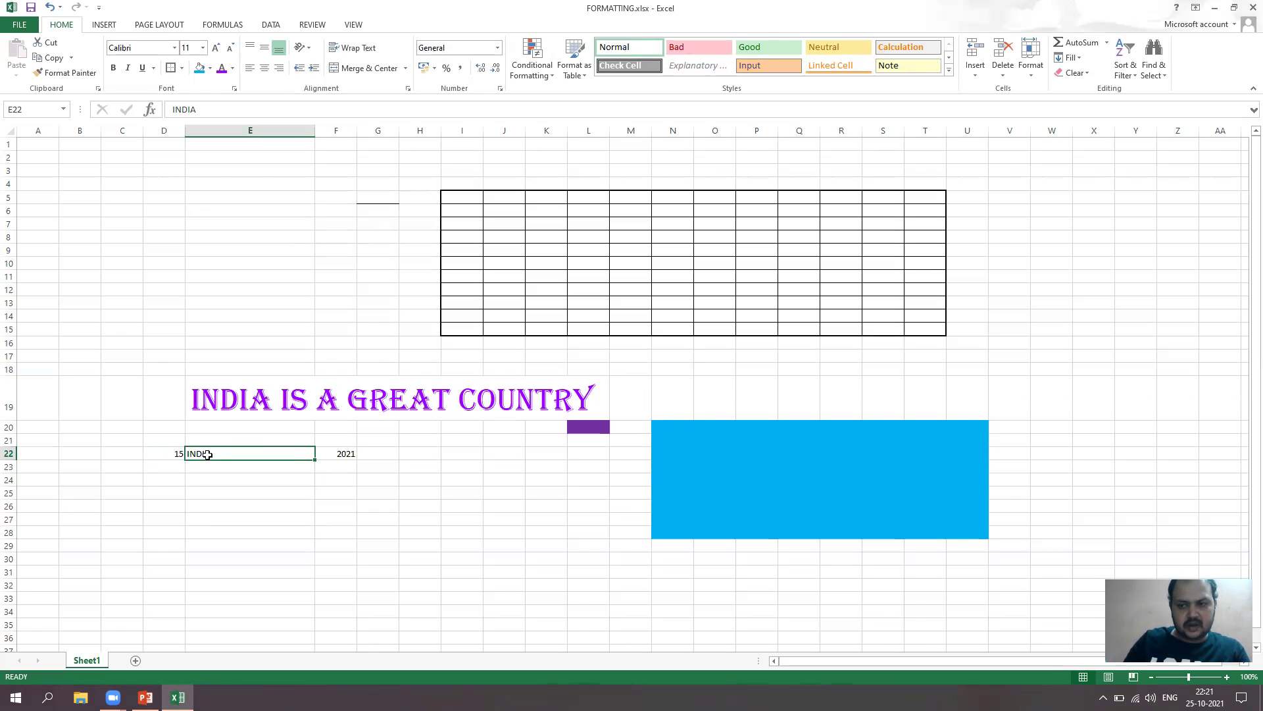
left_click(173, 453)
left_click(199, 454)
right_click(201, 454)
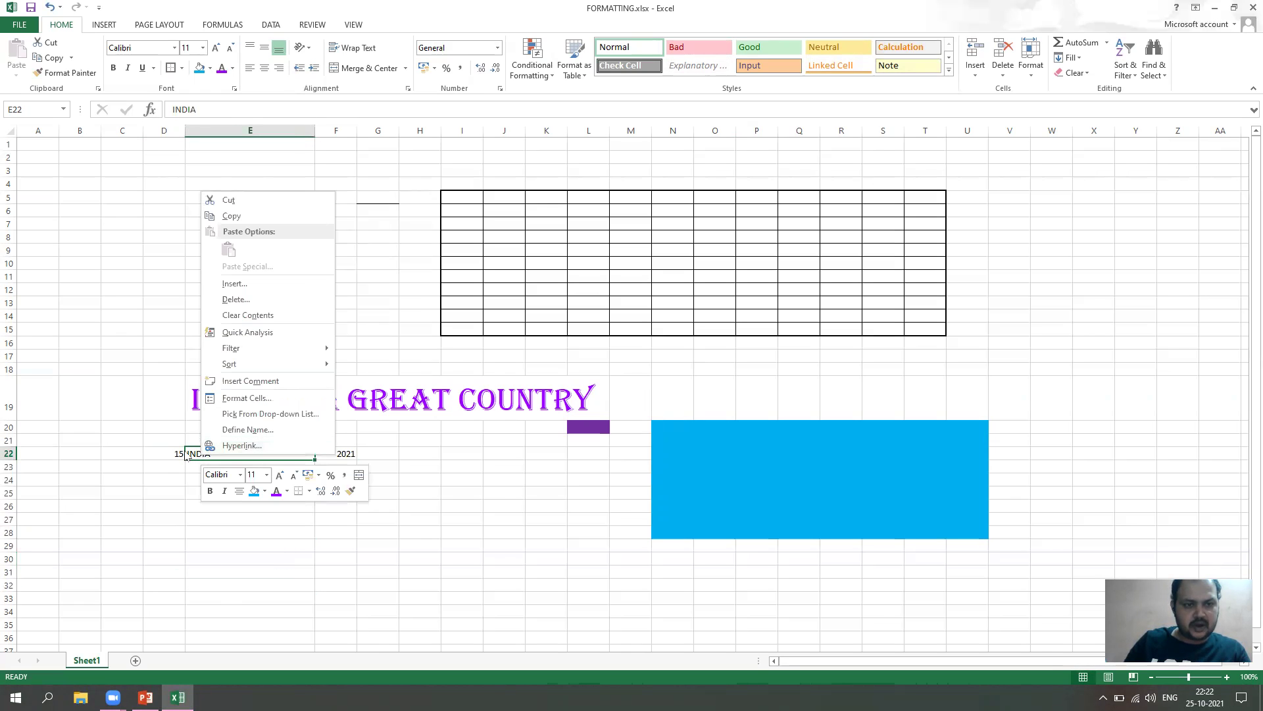
left_click(176, 515)
right_click(218, 454)
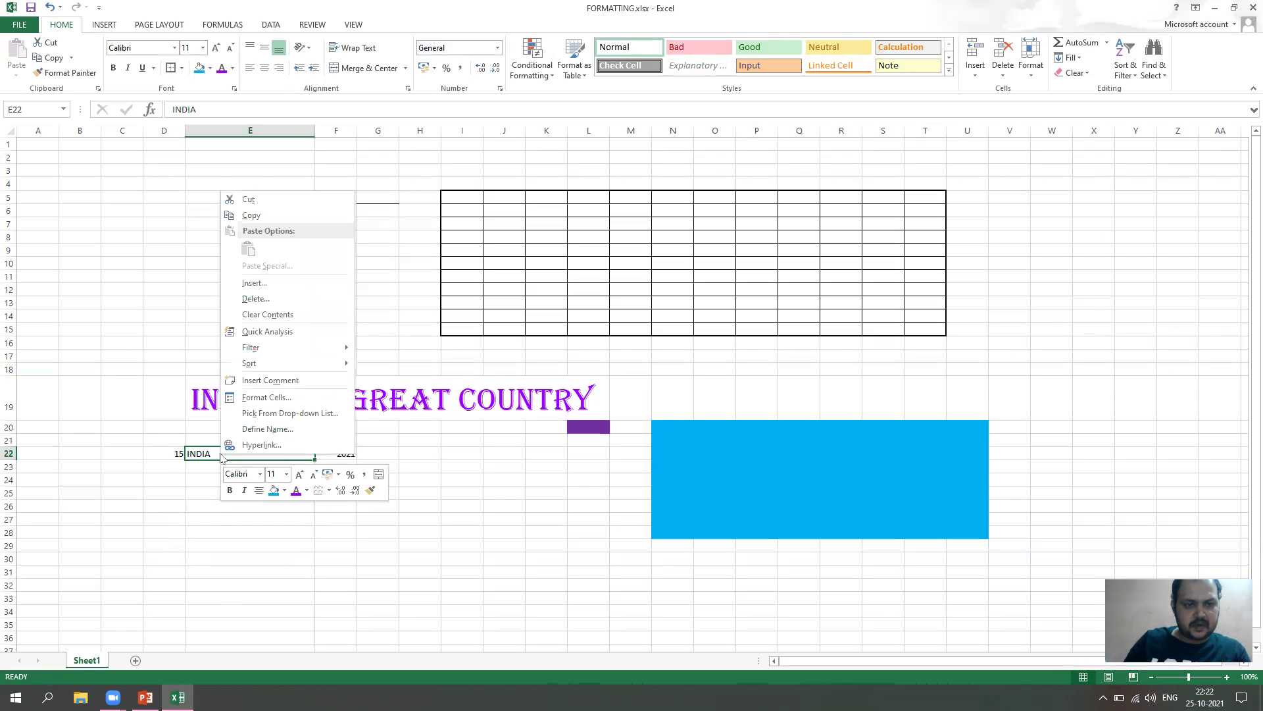
left_click(267, 286)
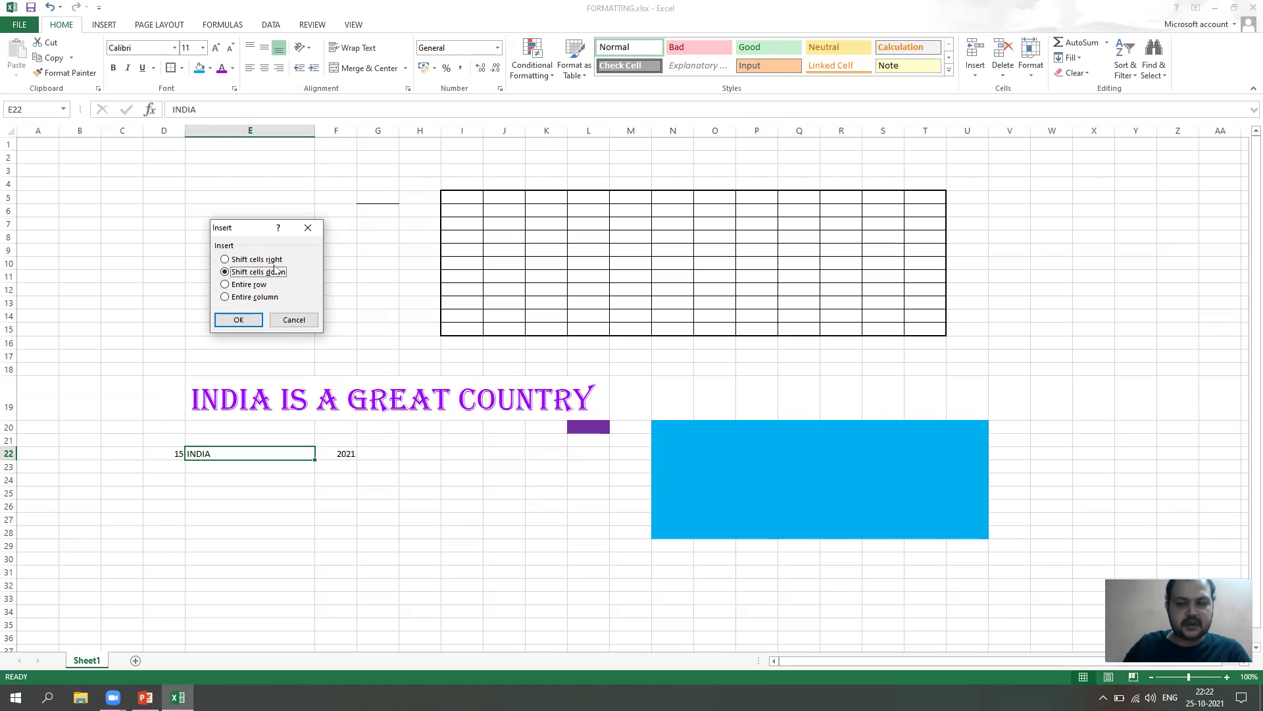
left_click(261, 260)
left_click(246, 318)
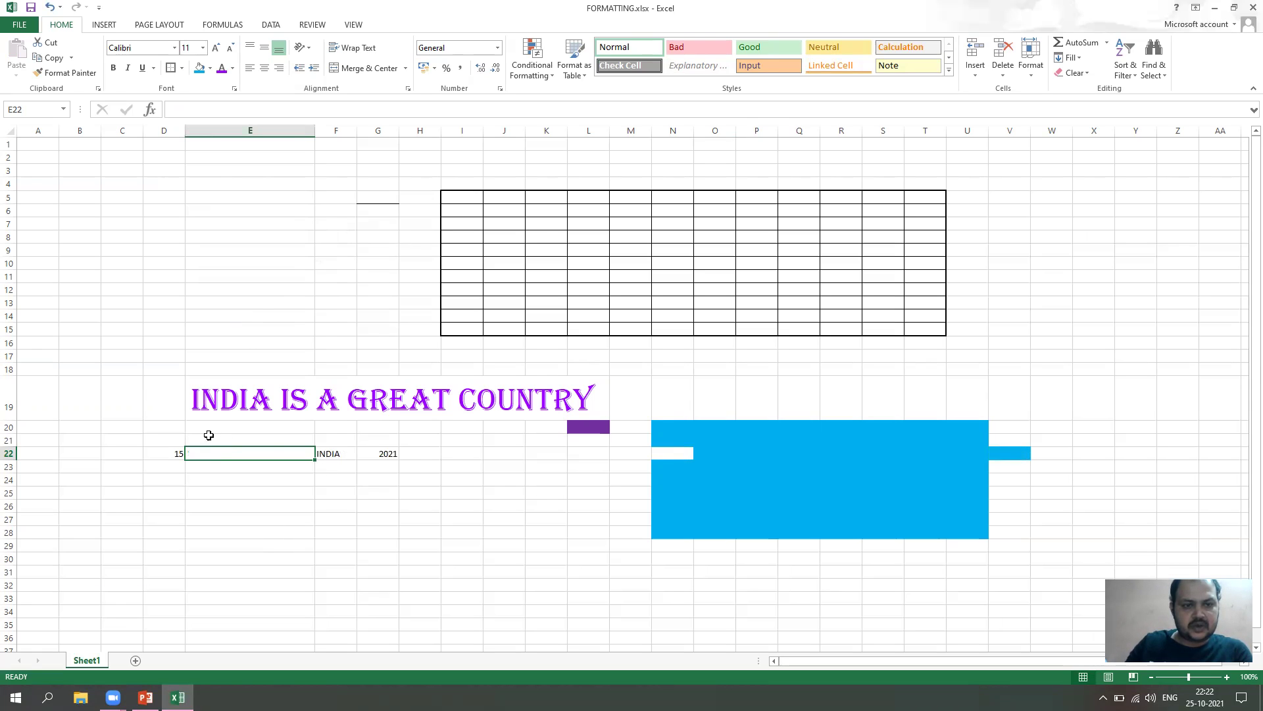
Insert another blank cell at E22, shifting the existing cells down.
right_click(256, 454)
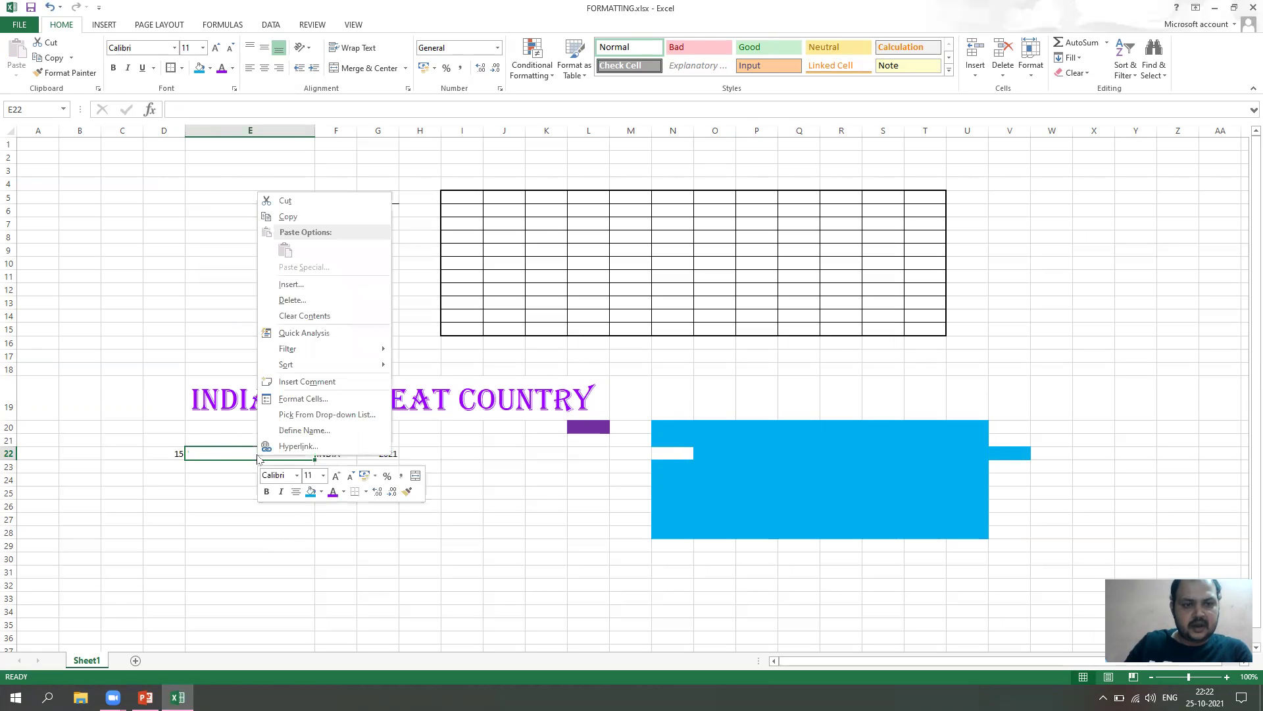
left_click(307, 285)
left_click(310, 275)
left_click(288, 317)
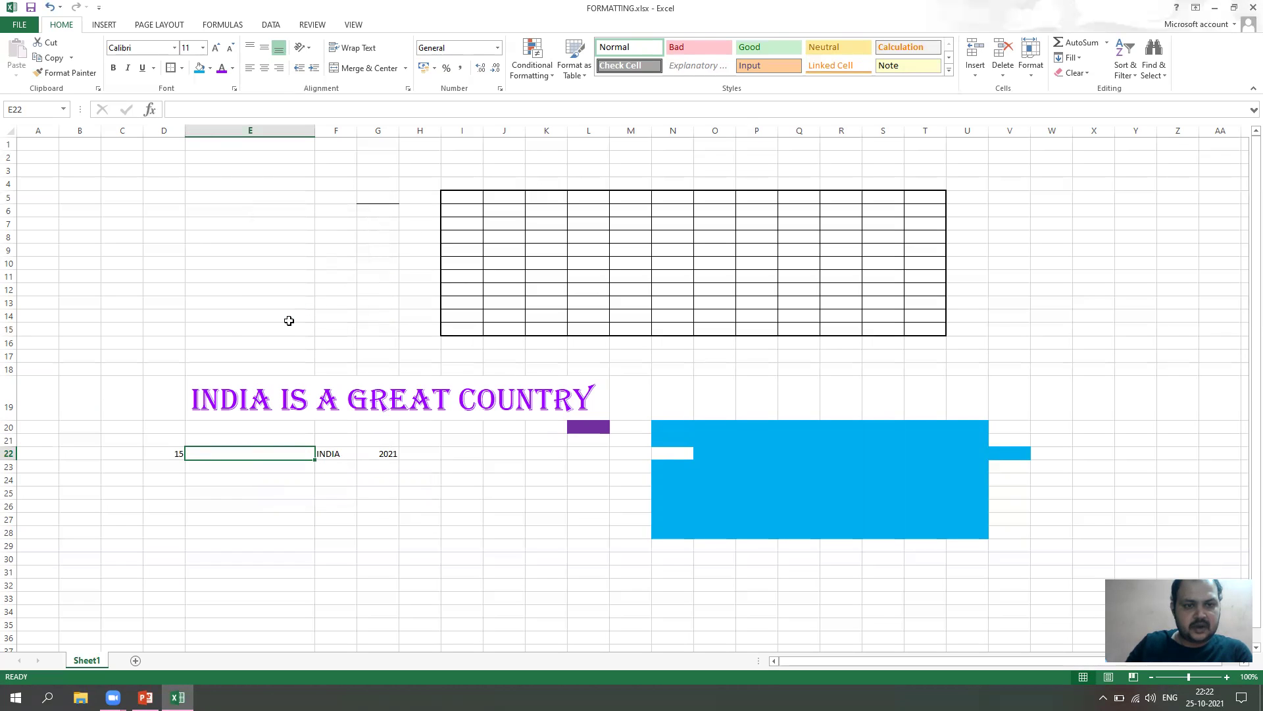
left_click(236, 478)
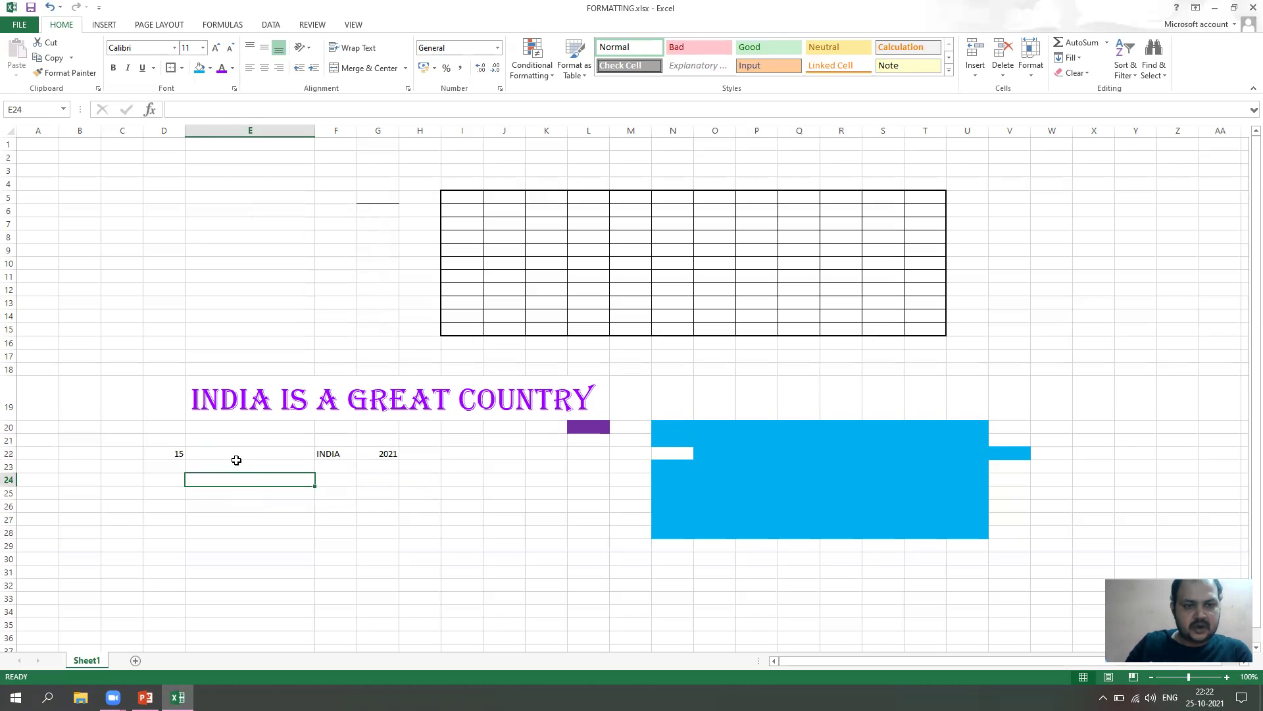
Insert a blank cell at F22, shifting INDIA and the cells beneath it down.
left_click(326, 453)
right_click(327, 453)
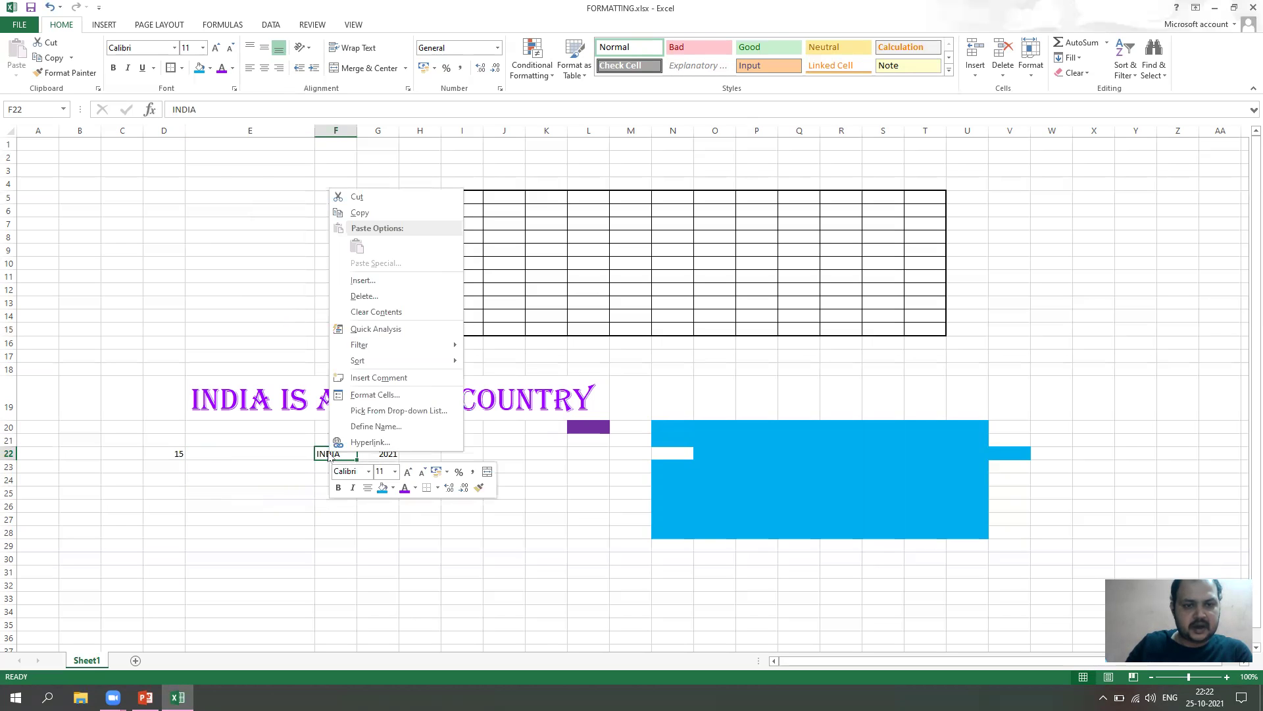
left_click(398, 280)
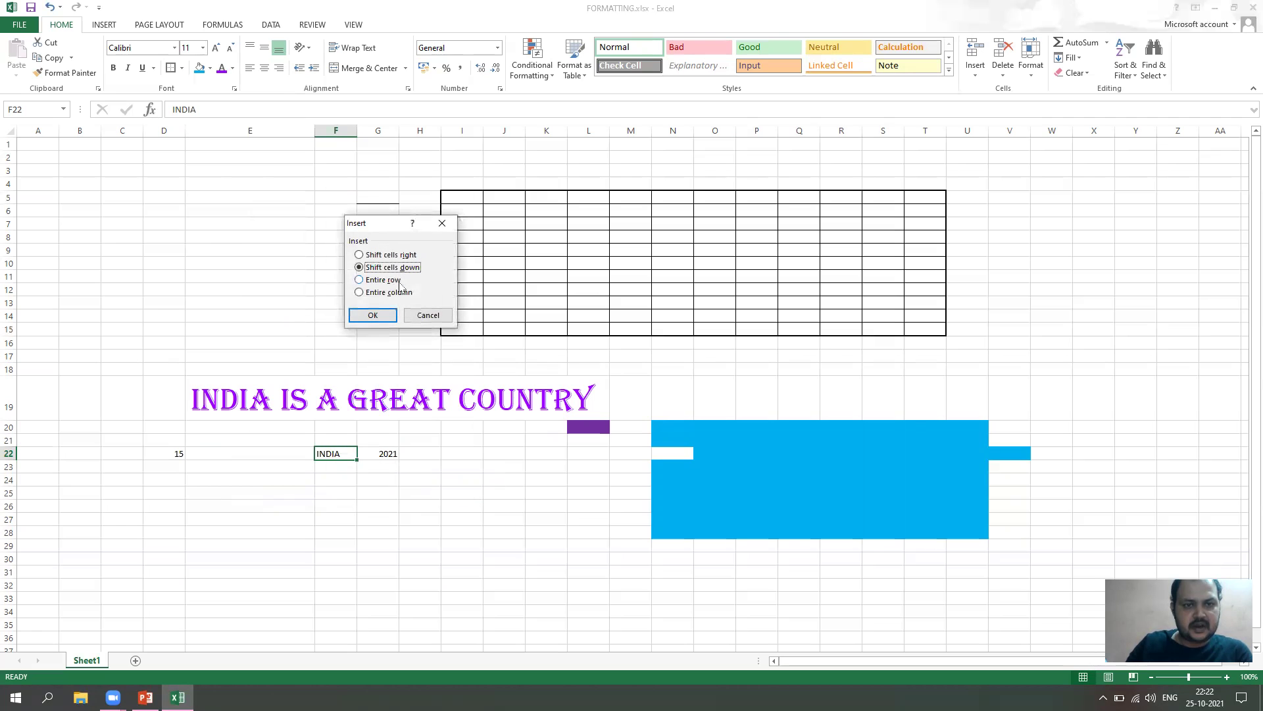
left_click(384, 317)
left_click(417, 490)
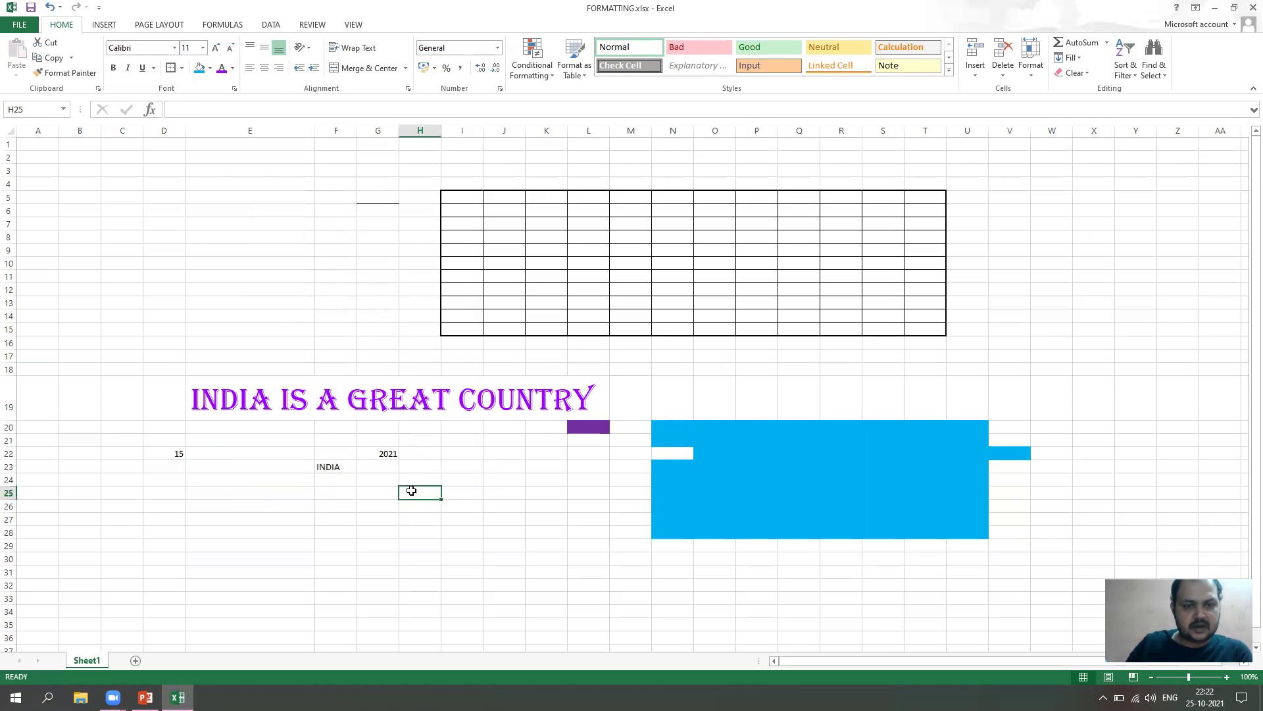
left_click(324, 454)
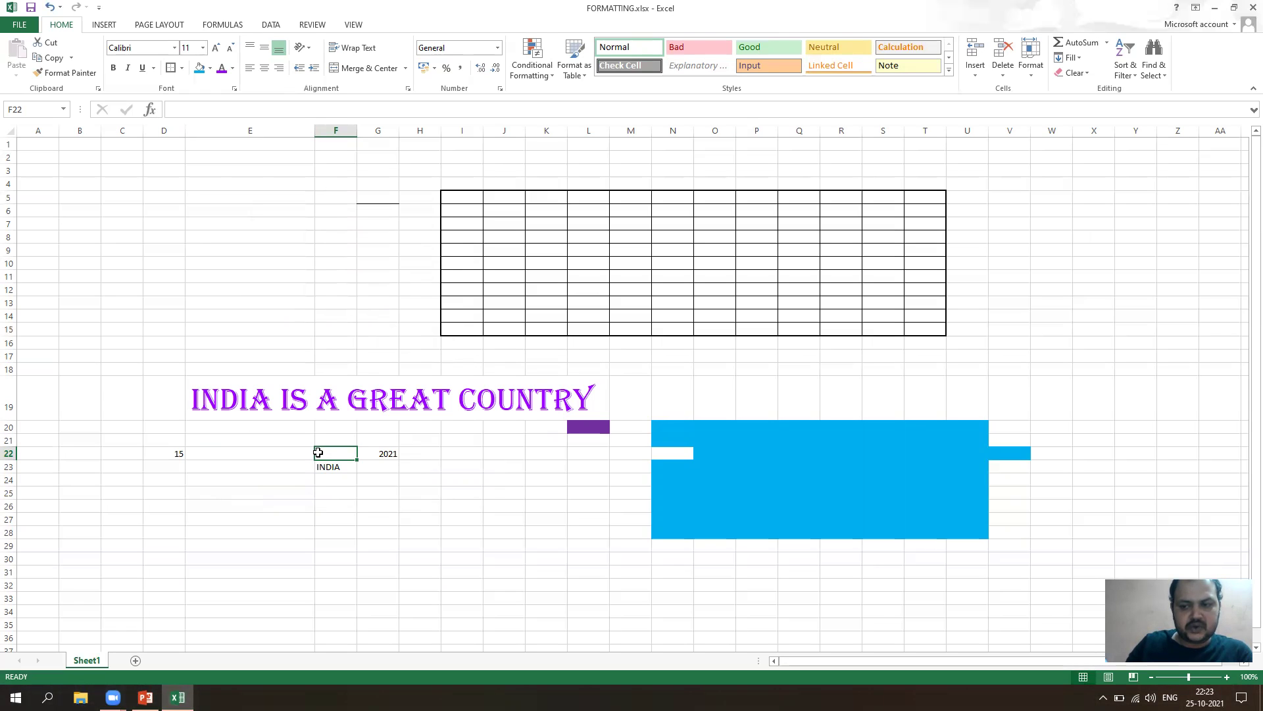
left_click(192, 545)
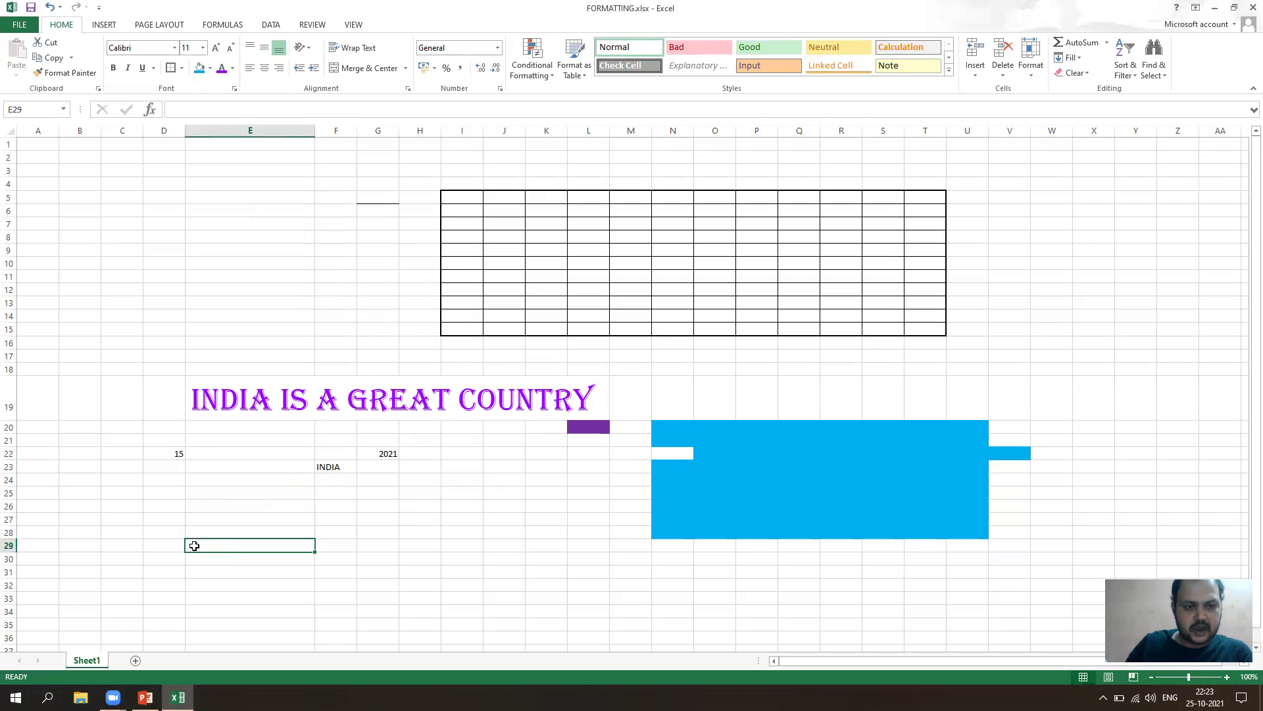
Switch to the PowerPoint slide, highlight the word "rows" in topic 4, and return to the Excel workbook.
left_click(146, 698)
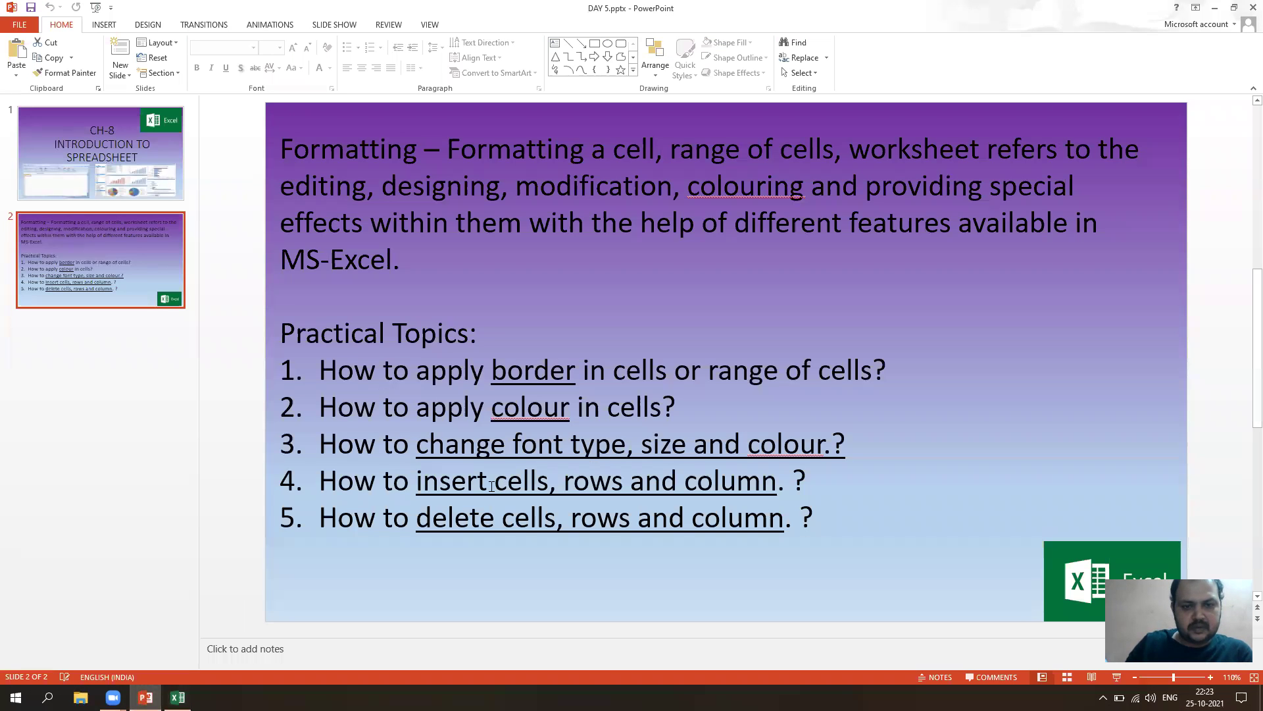
left_click_drag(565, 482, 623, 483)
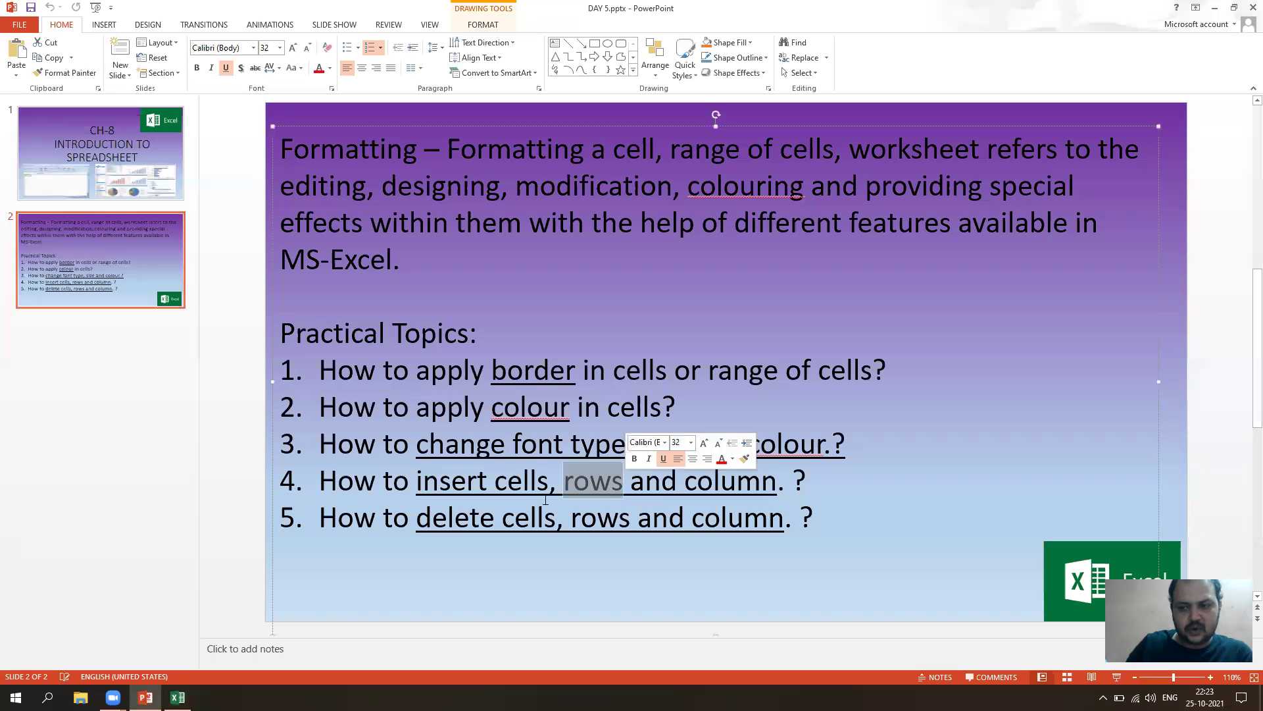
left_click(178, 697)
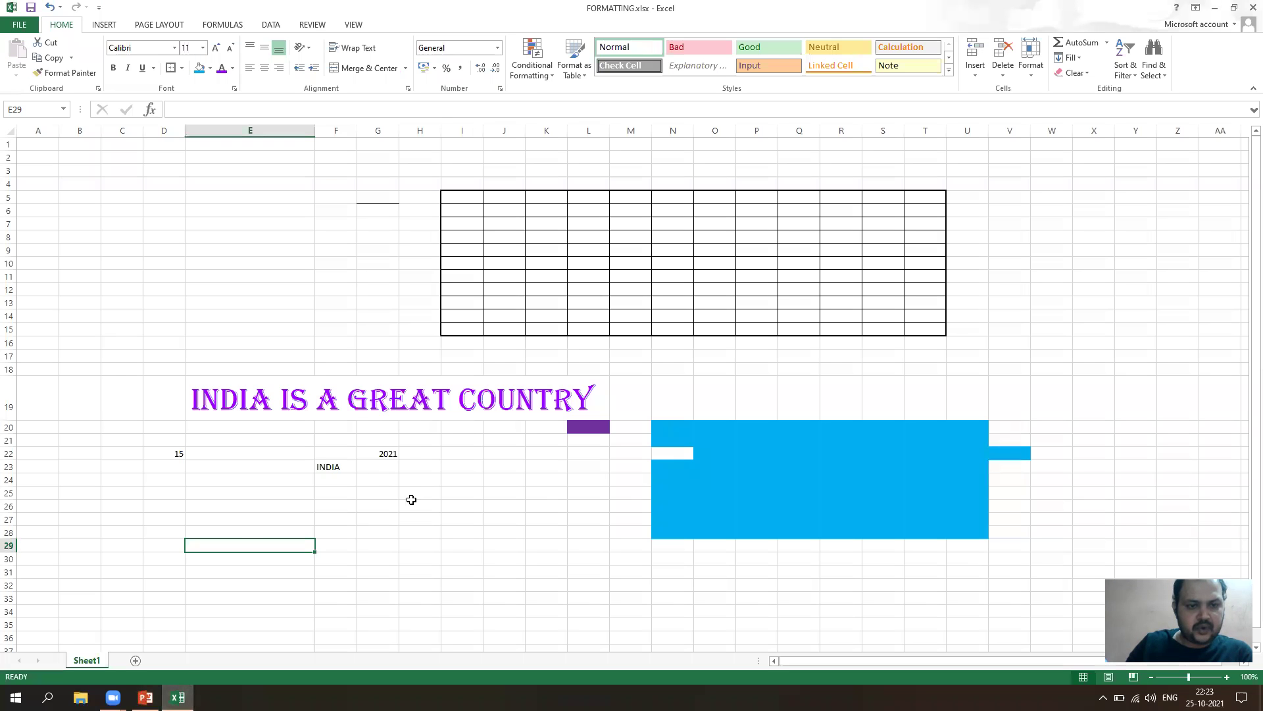
Insert a new blank row above row 25.
left_click(153, 354)
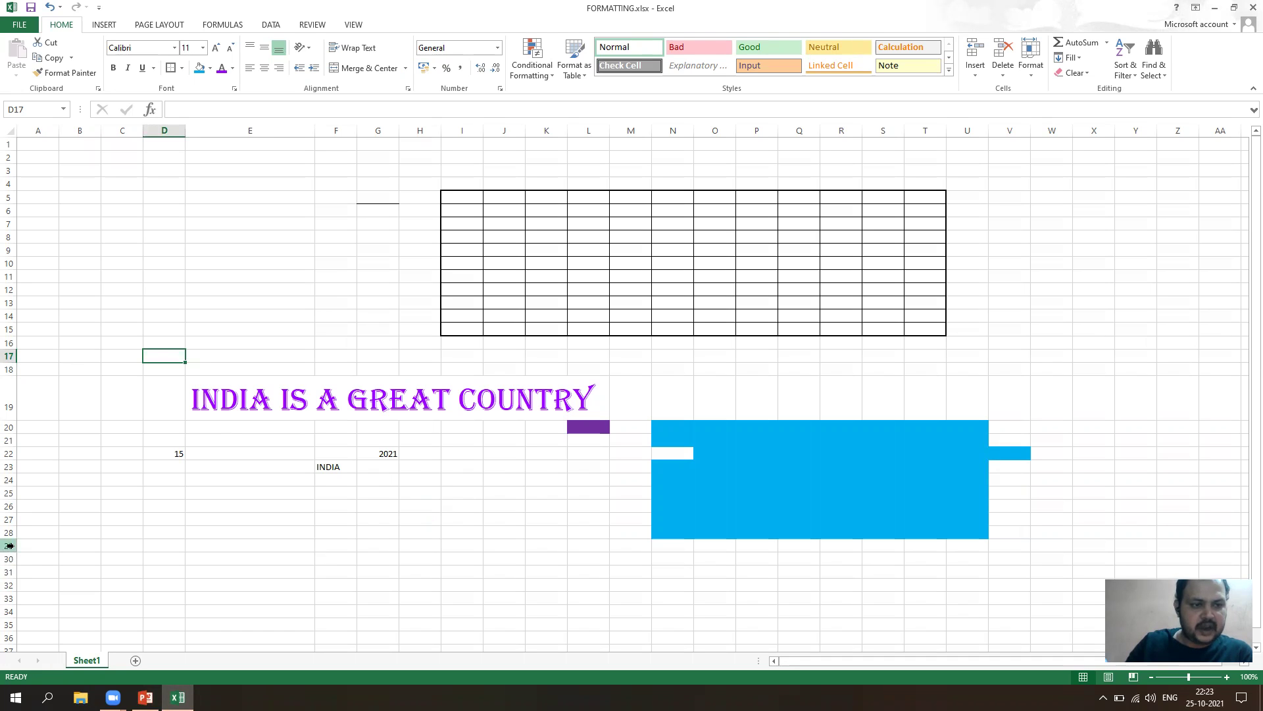
left_click(9, 493)
right_click(10, 493)
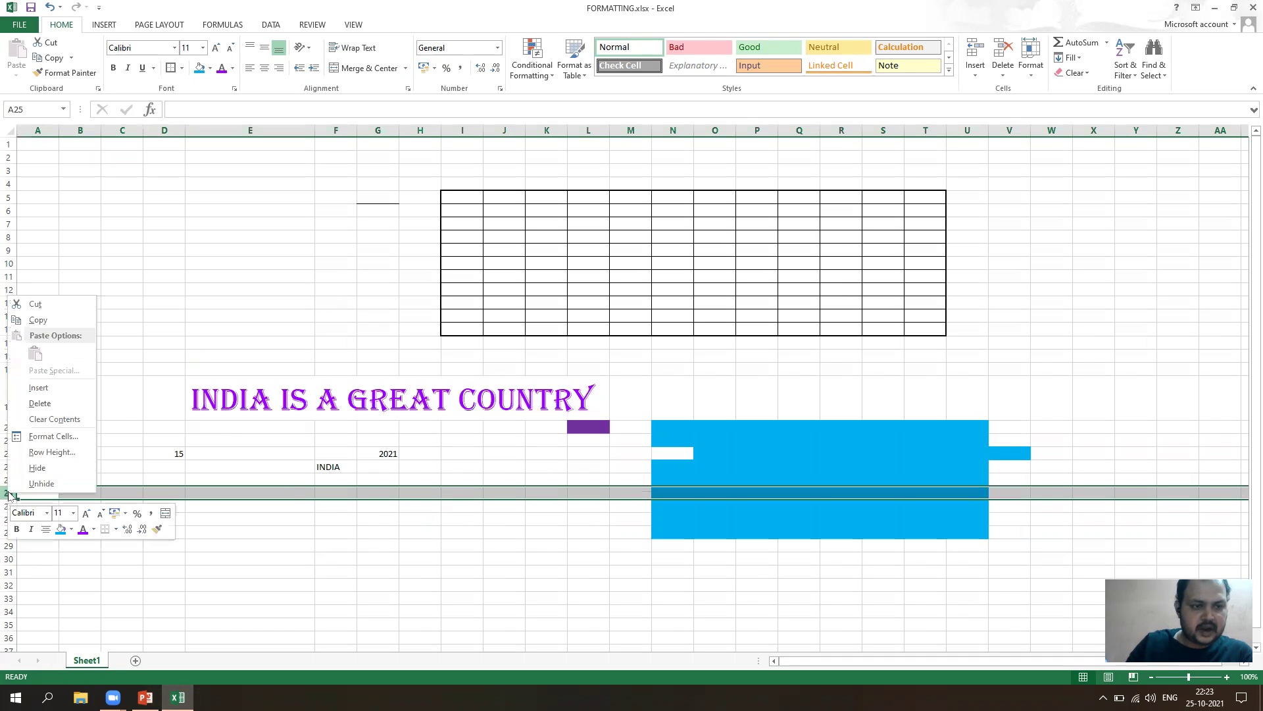
left_click(26, 388)
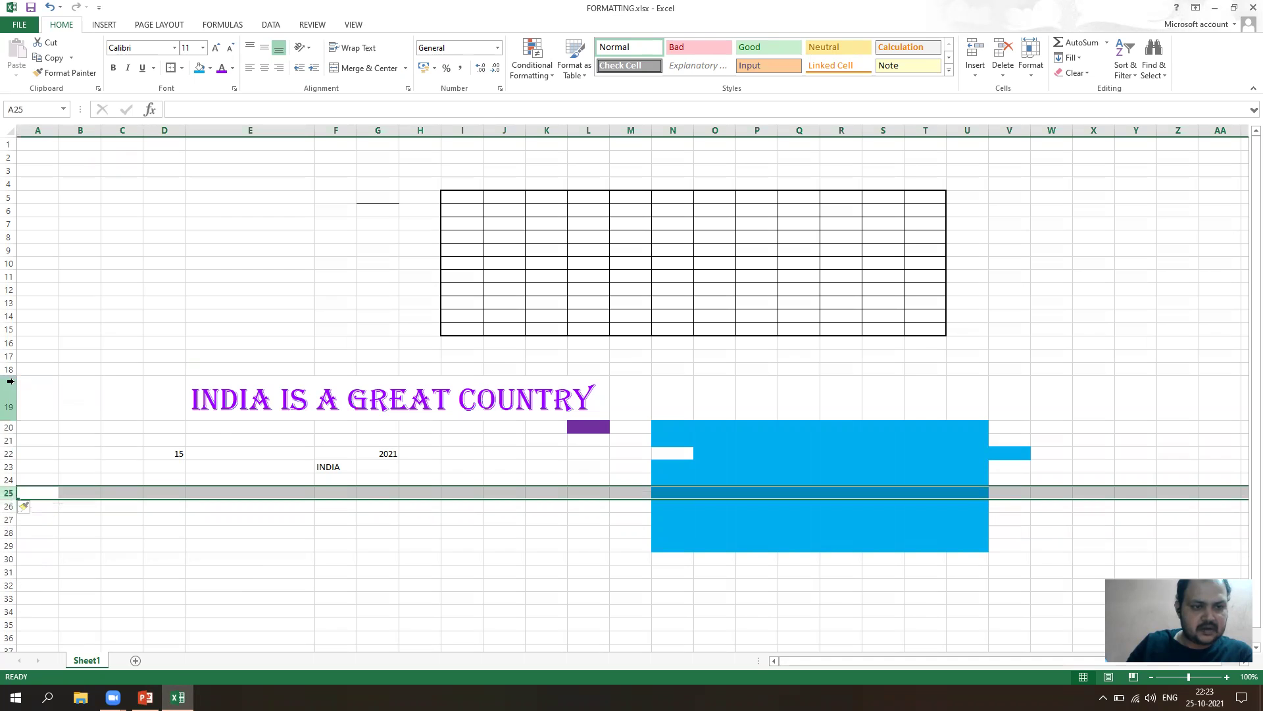
left_click(119, 569)
left_click(55, 492)
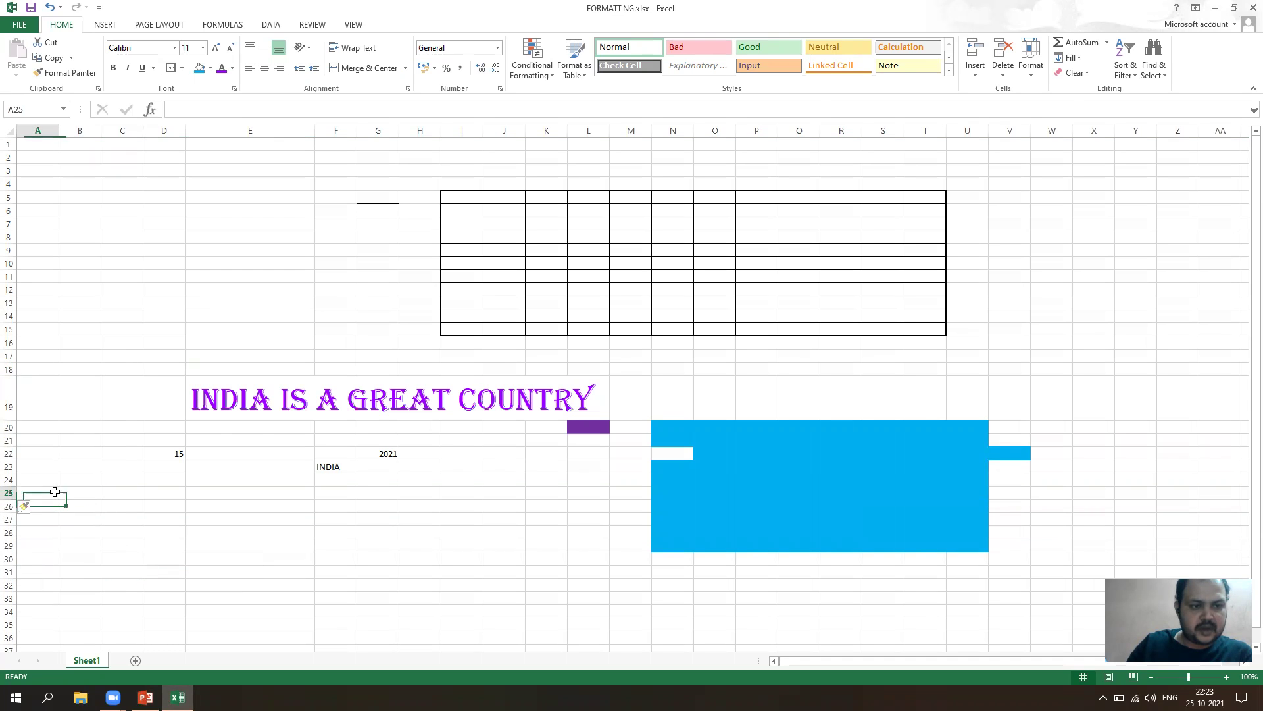
Insert a new blank row above row 19, which holds the heading INDIA IS A GREAT COUNTRY.
left_click(265, 398)
left_click(8, 399)
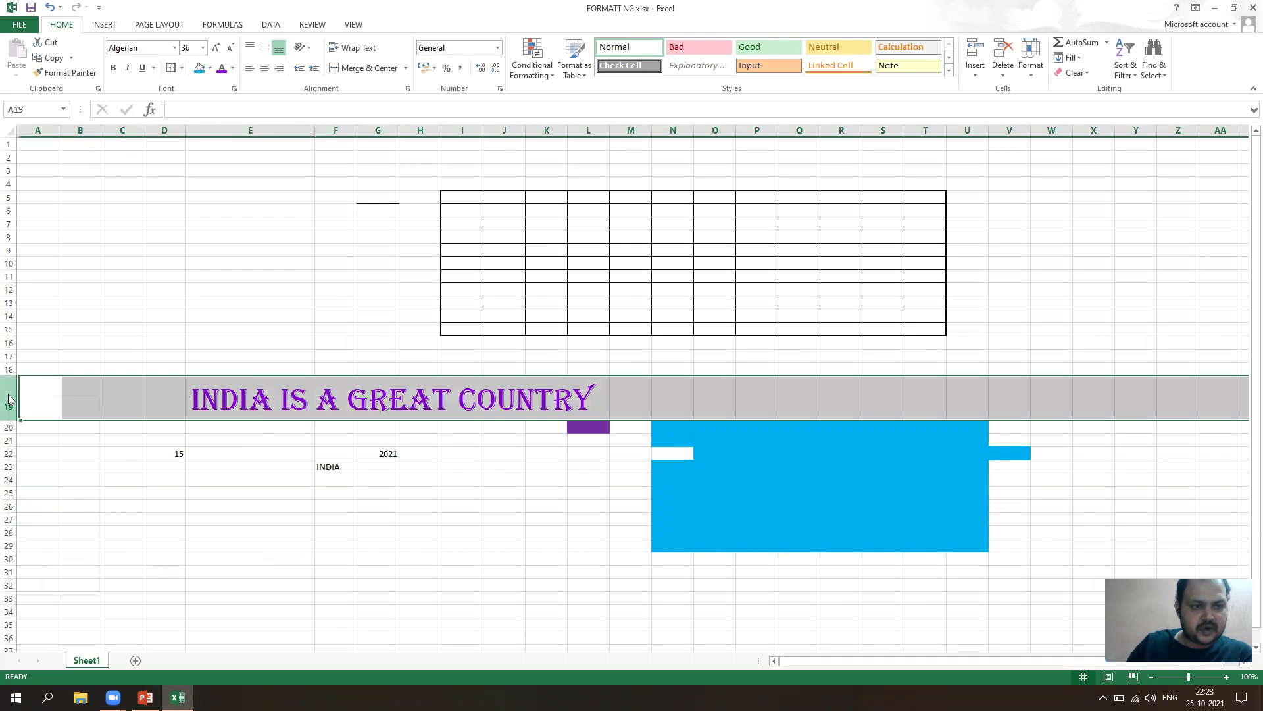
right_click(9, 399)
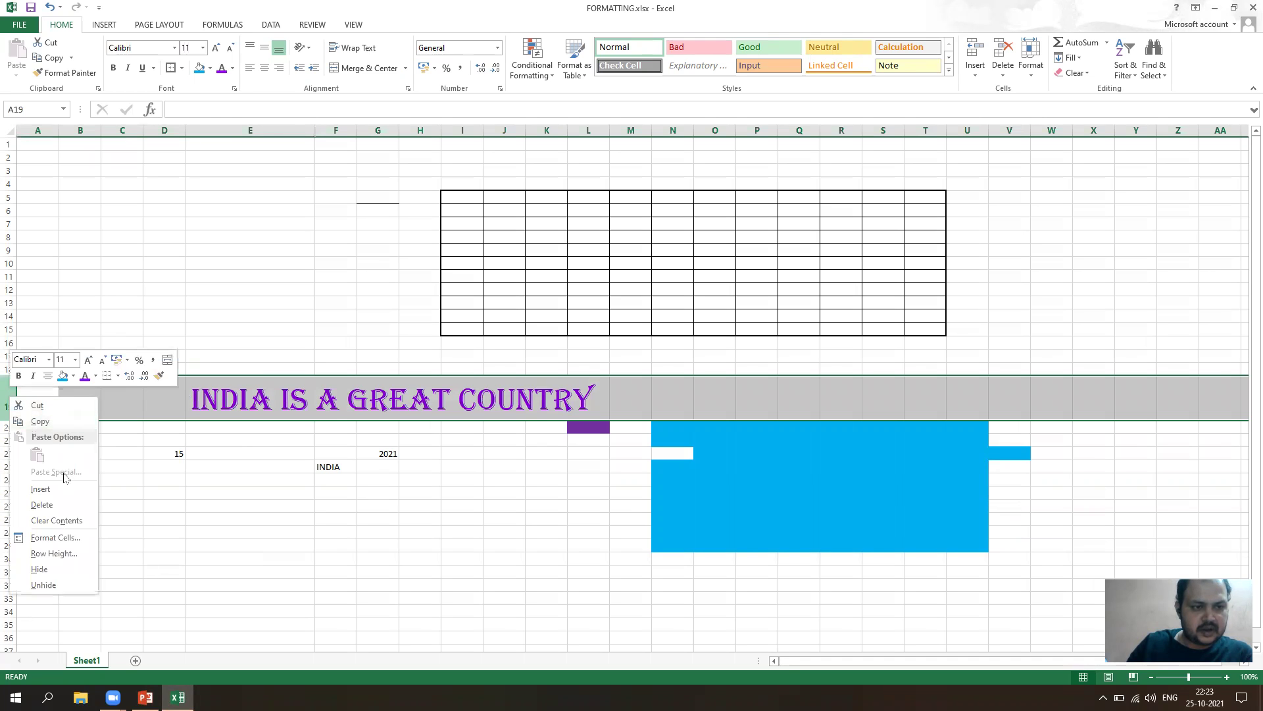
left_click(41, 488)
left_click(195, 531)
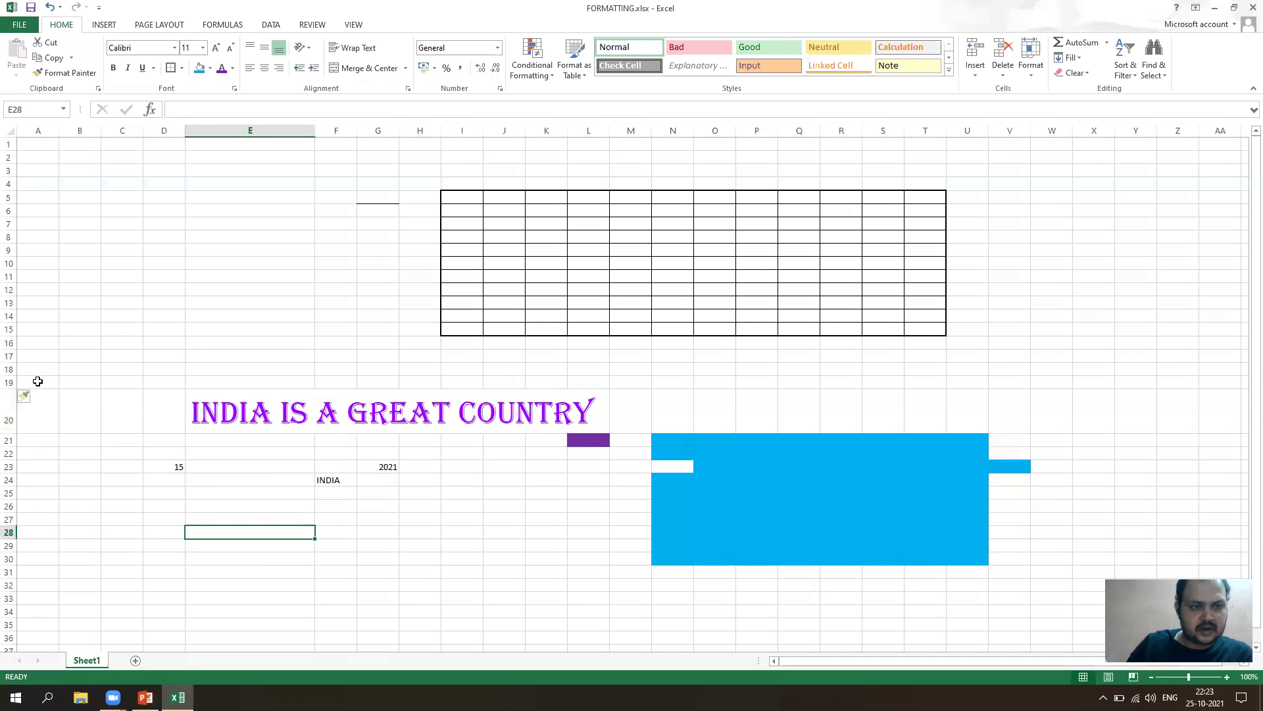
left_click(11, 381)
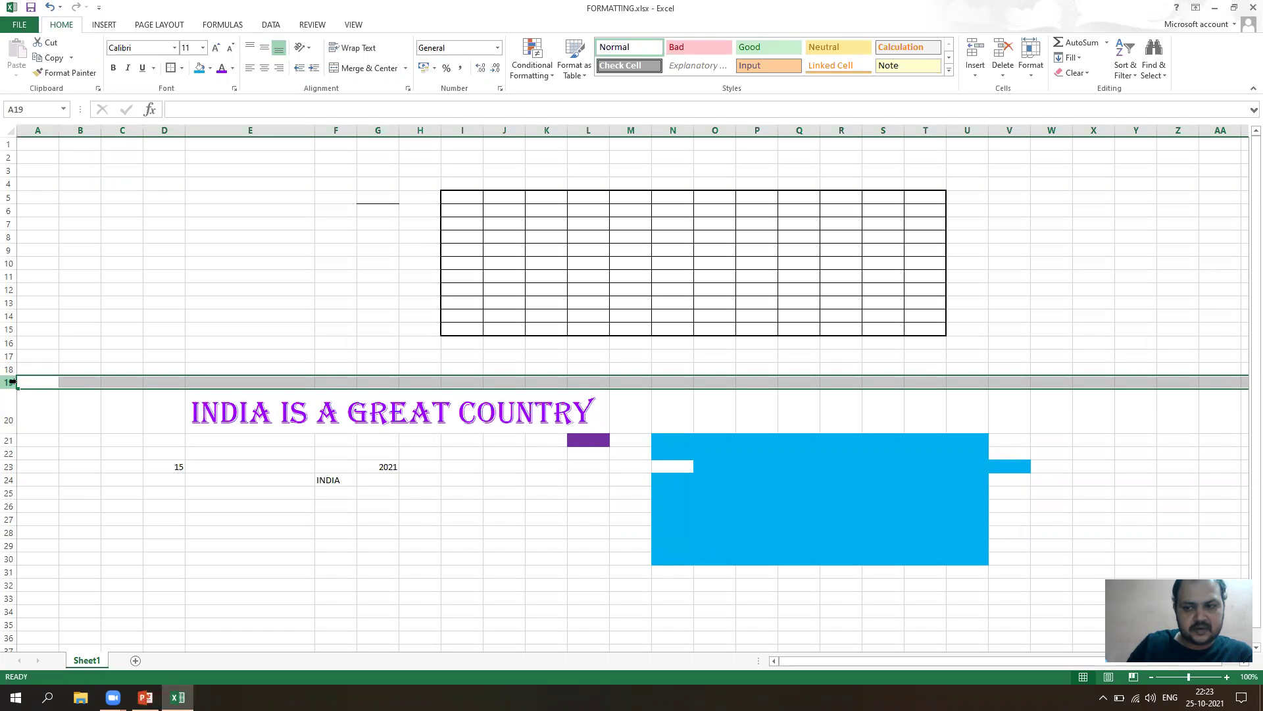
left_click(148, 541)
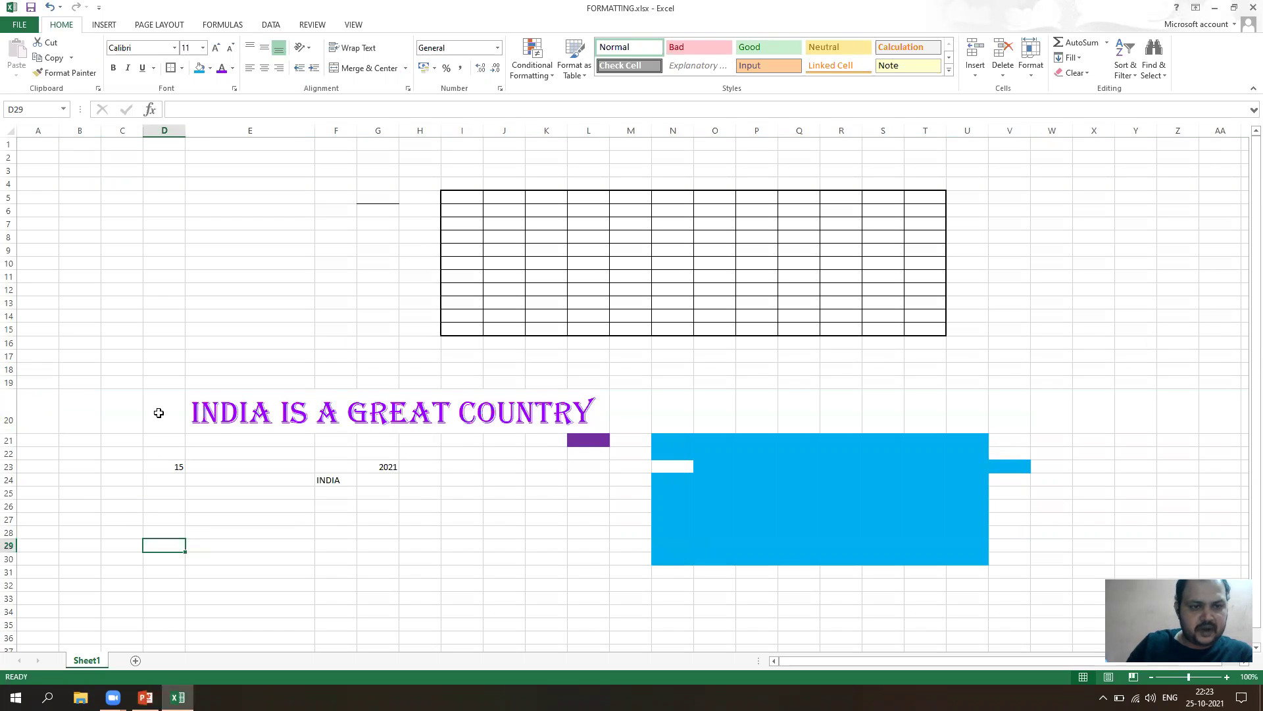
Insert another blank row above the INDIA IS A GREAT COUNTRY heading, now in row 20.
left_click(10, 410)
right_click(10, 410)
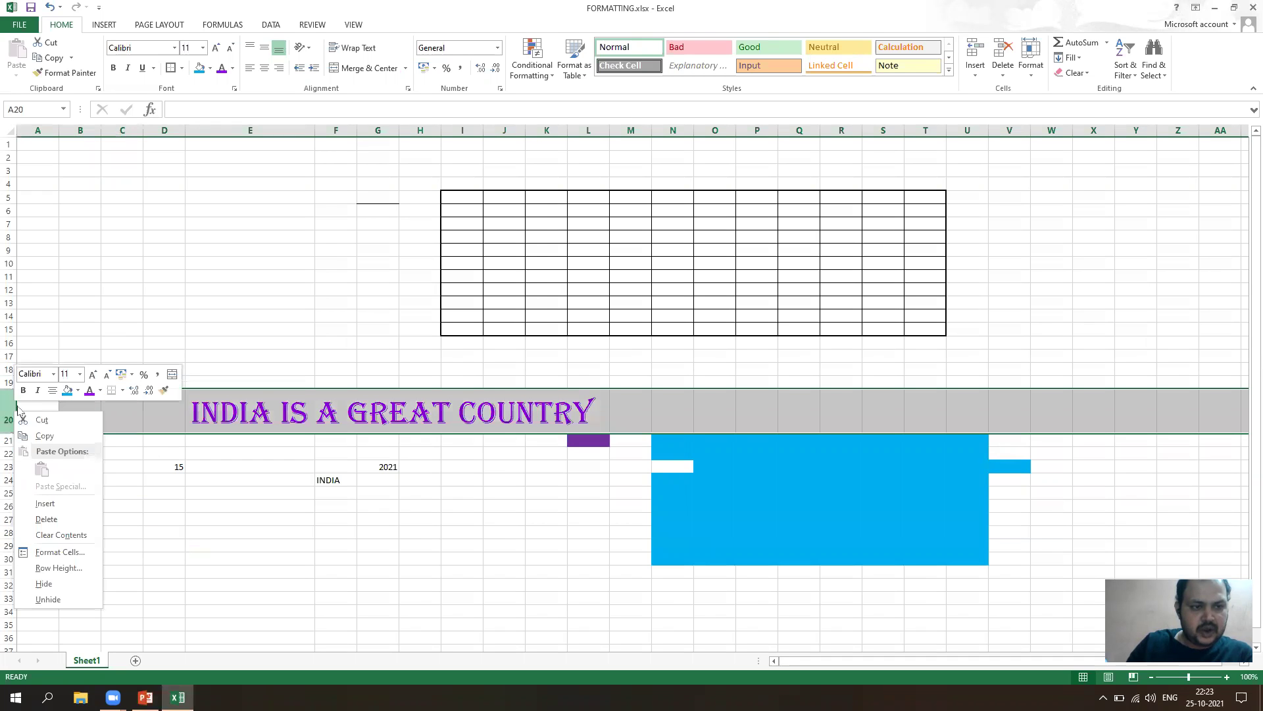
left_click(55, 504)
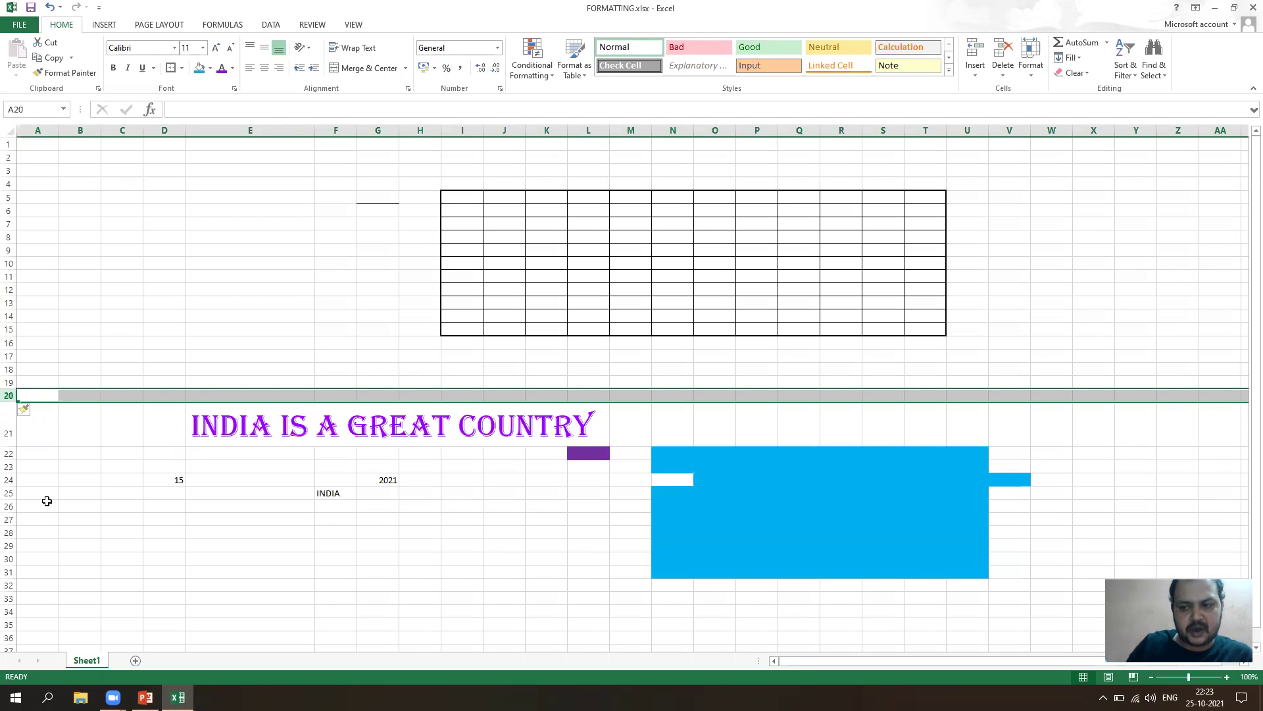
left_click(76, 503)
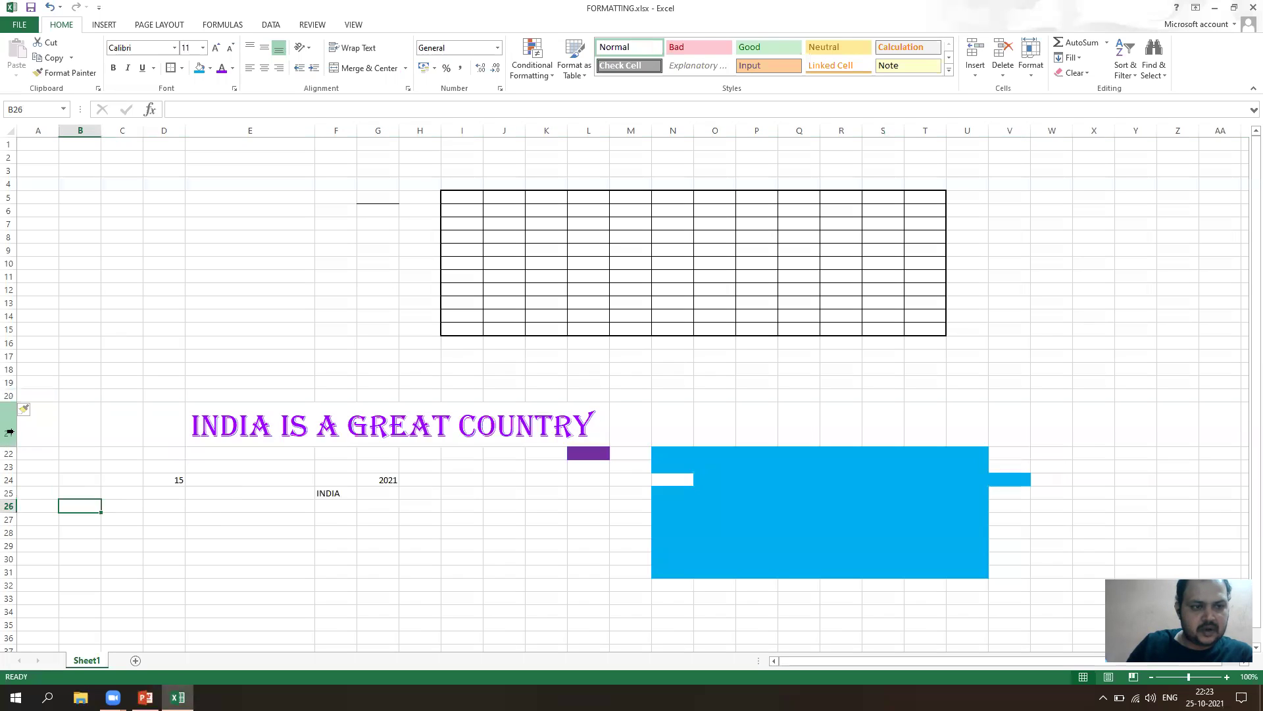
Insert a third blank row above the heading at row 21, and select the new row and the heading row in turn.
left_click(16, 428)
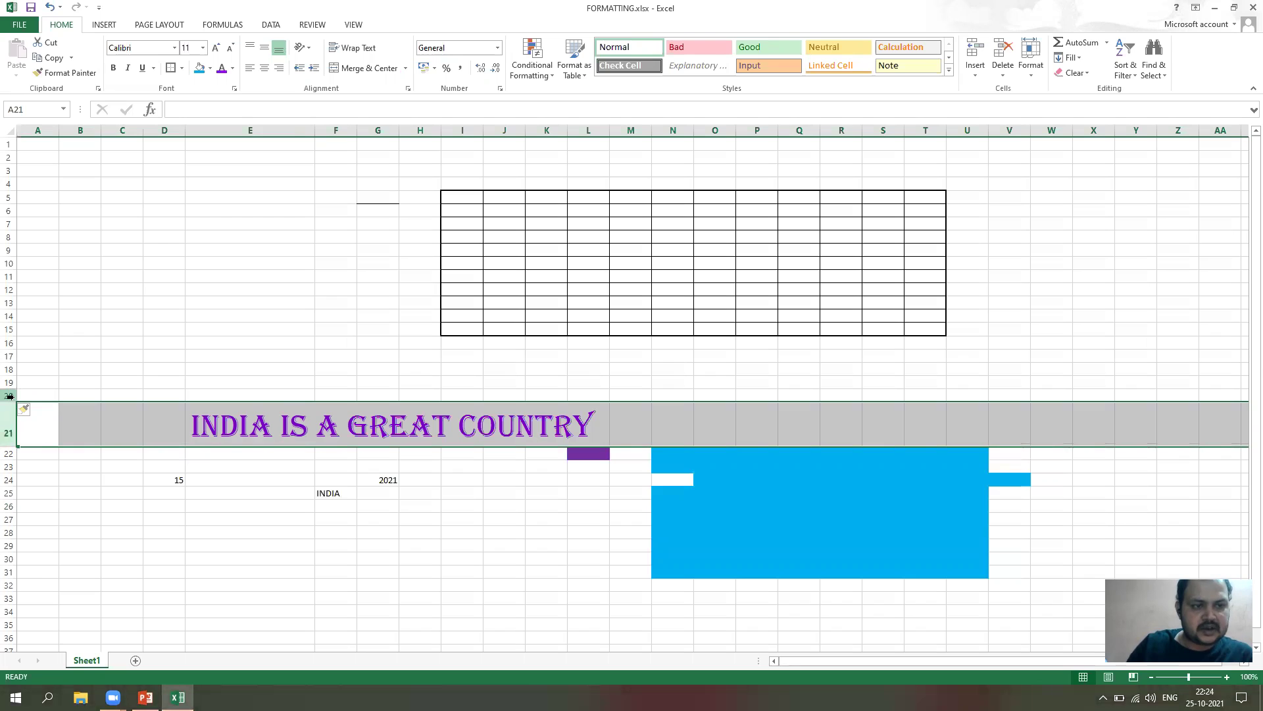
right_click(10, 423)
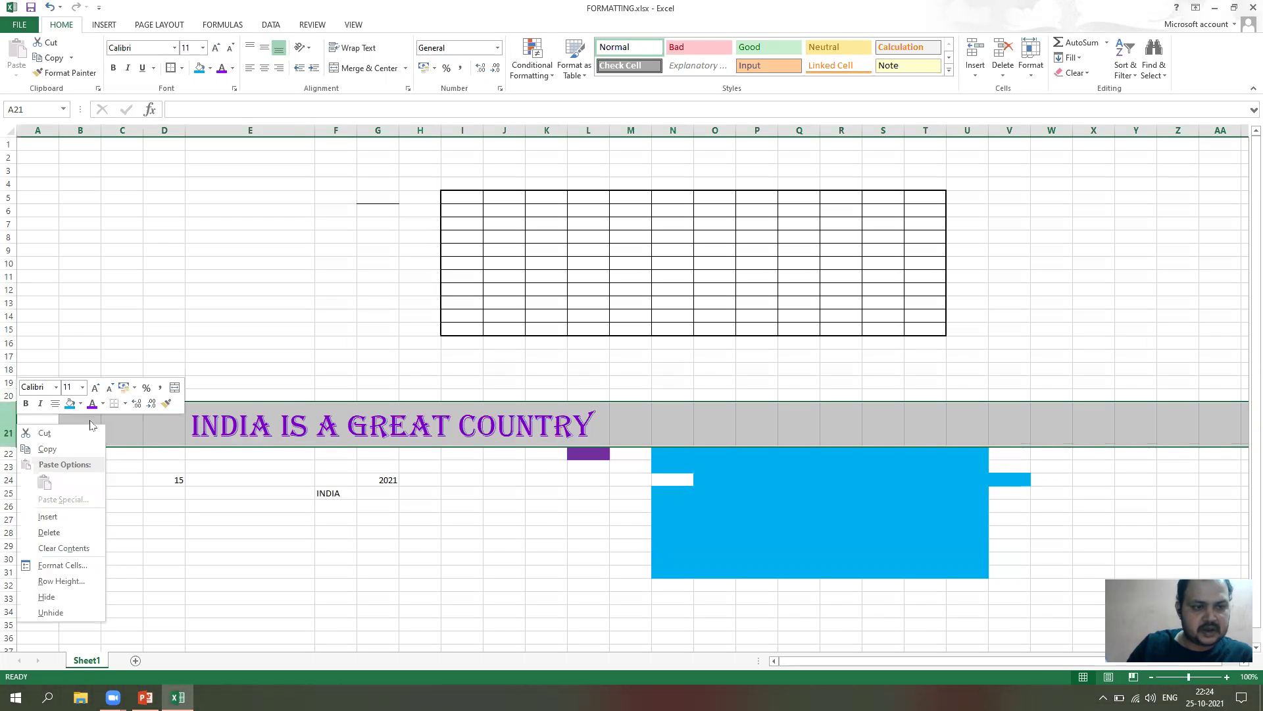
right_click(8, 414)
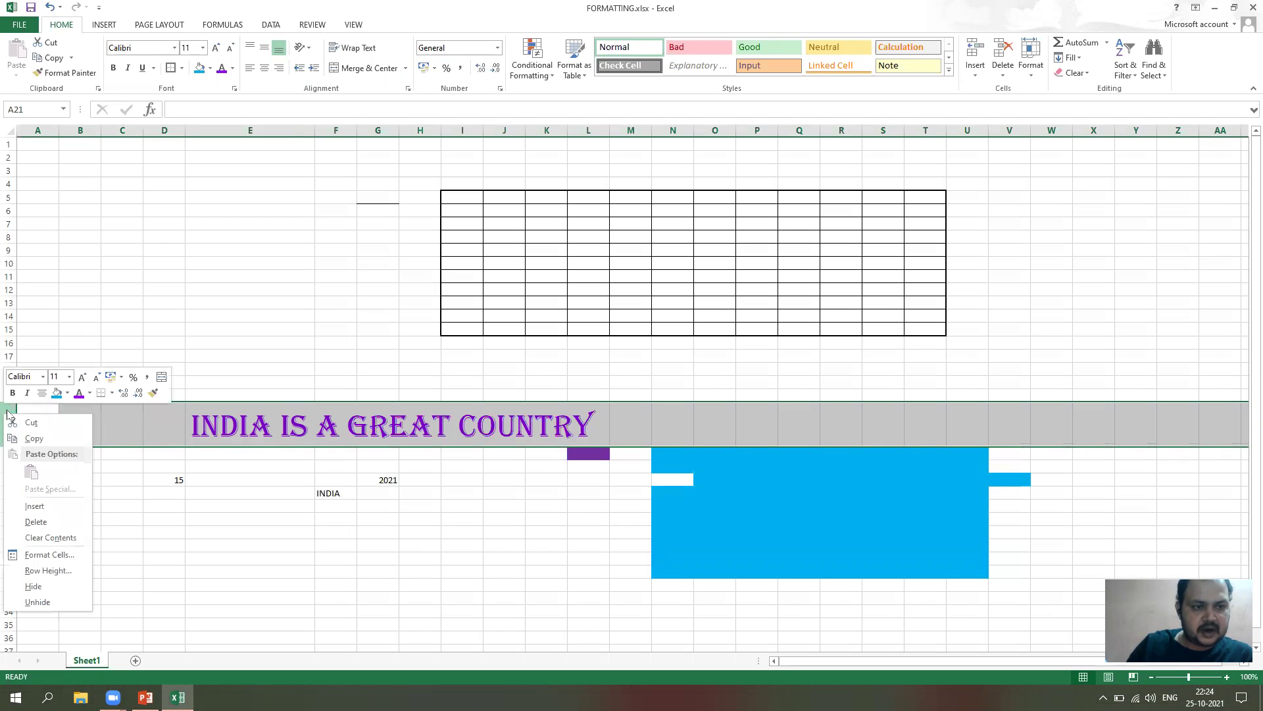
left_click(55, 511)
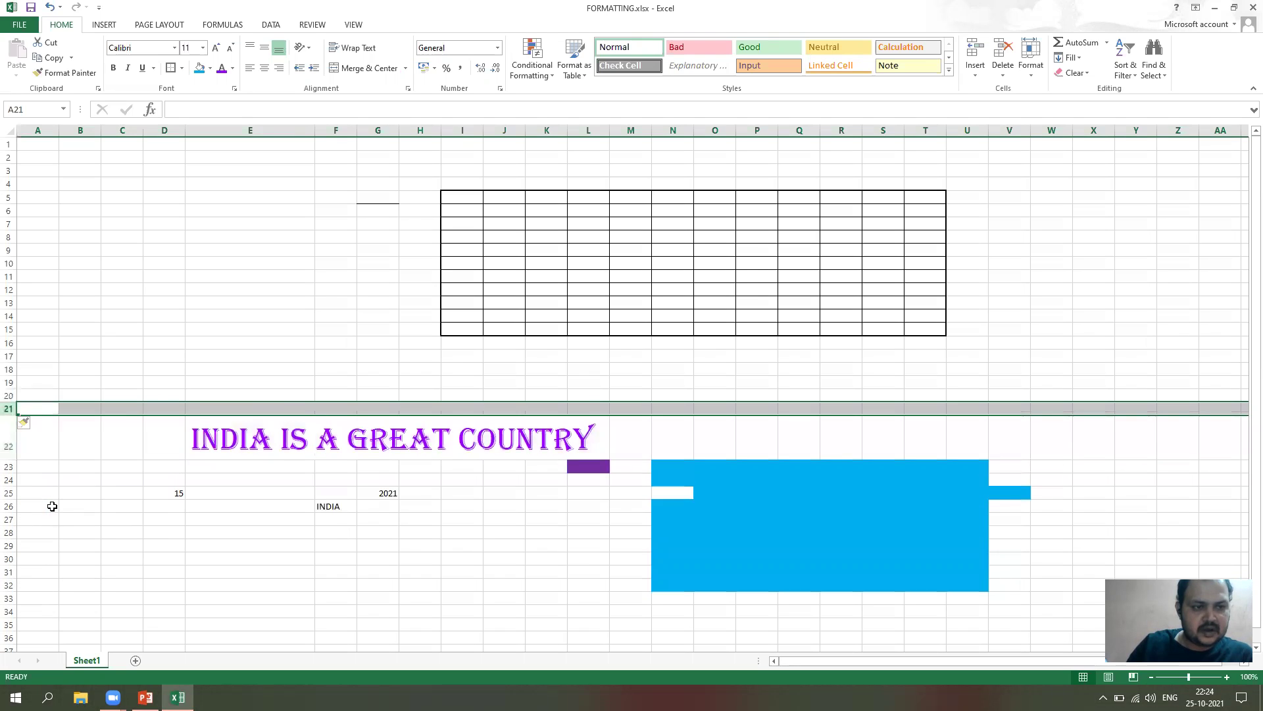
left_click(9, 435)
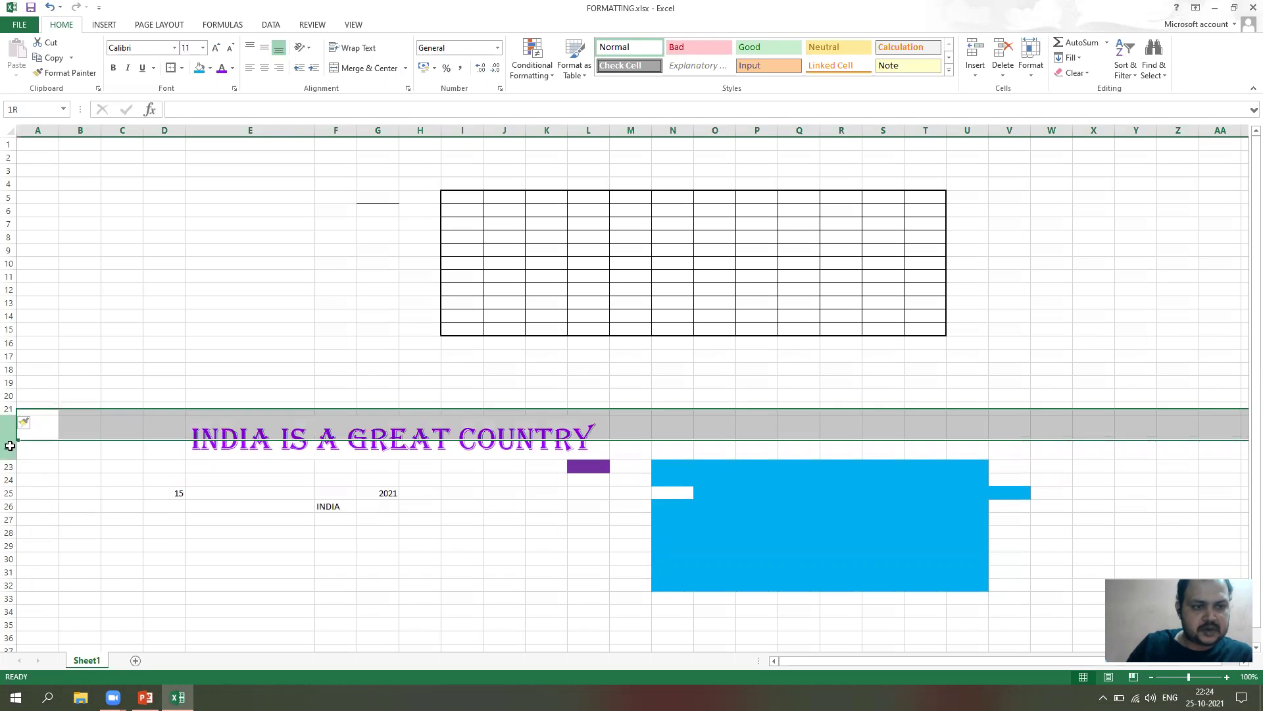
left_click(10, 410)
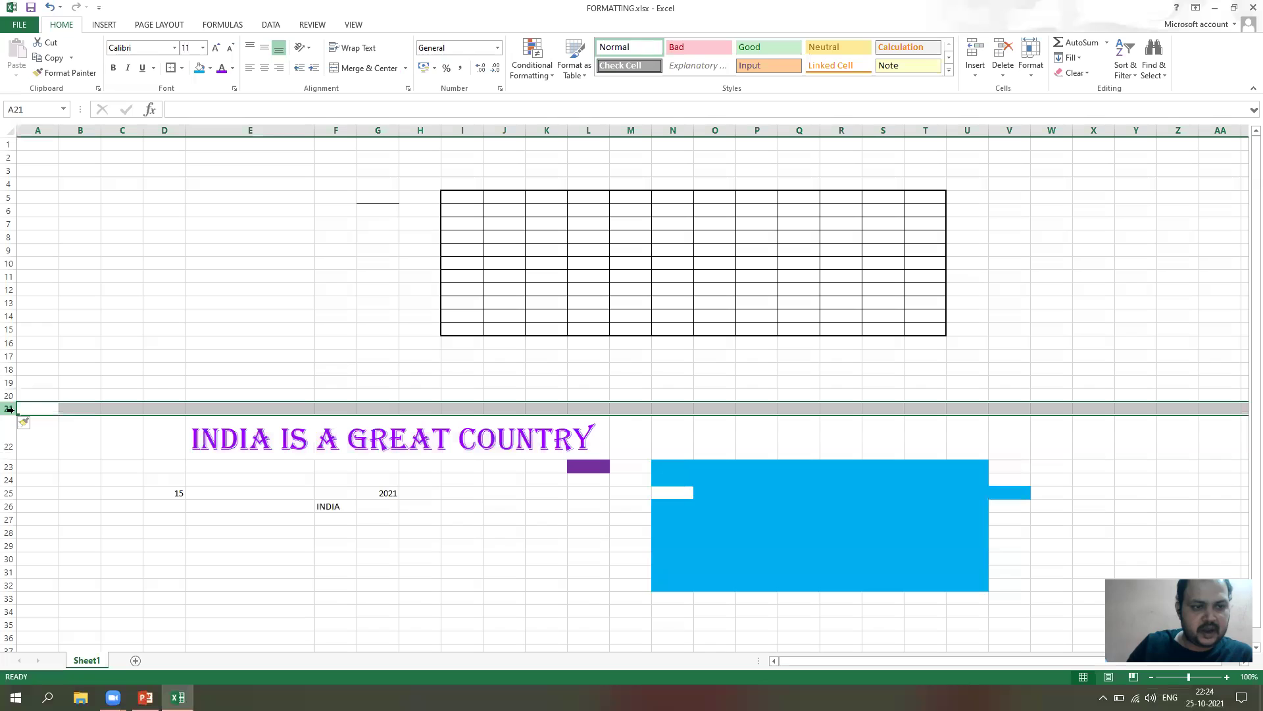
left_click(9, 442)
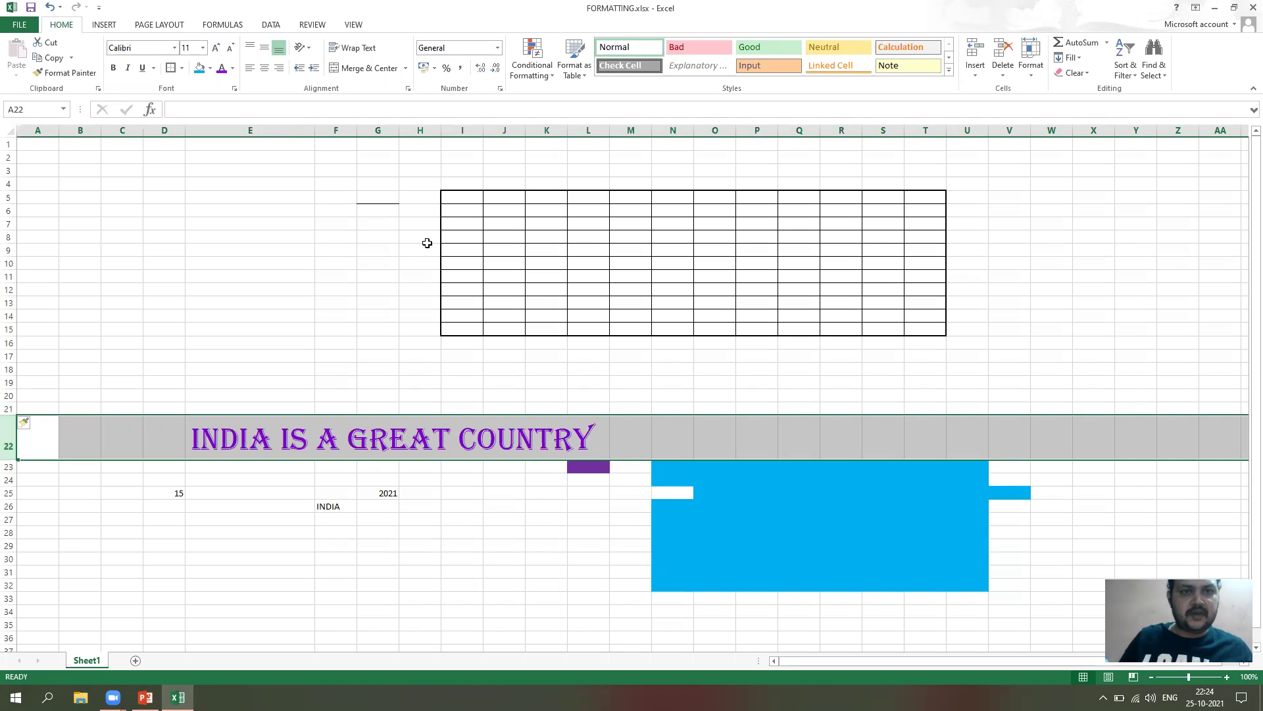
left_click(366, 285)
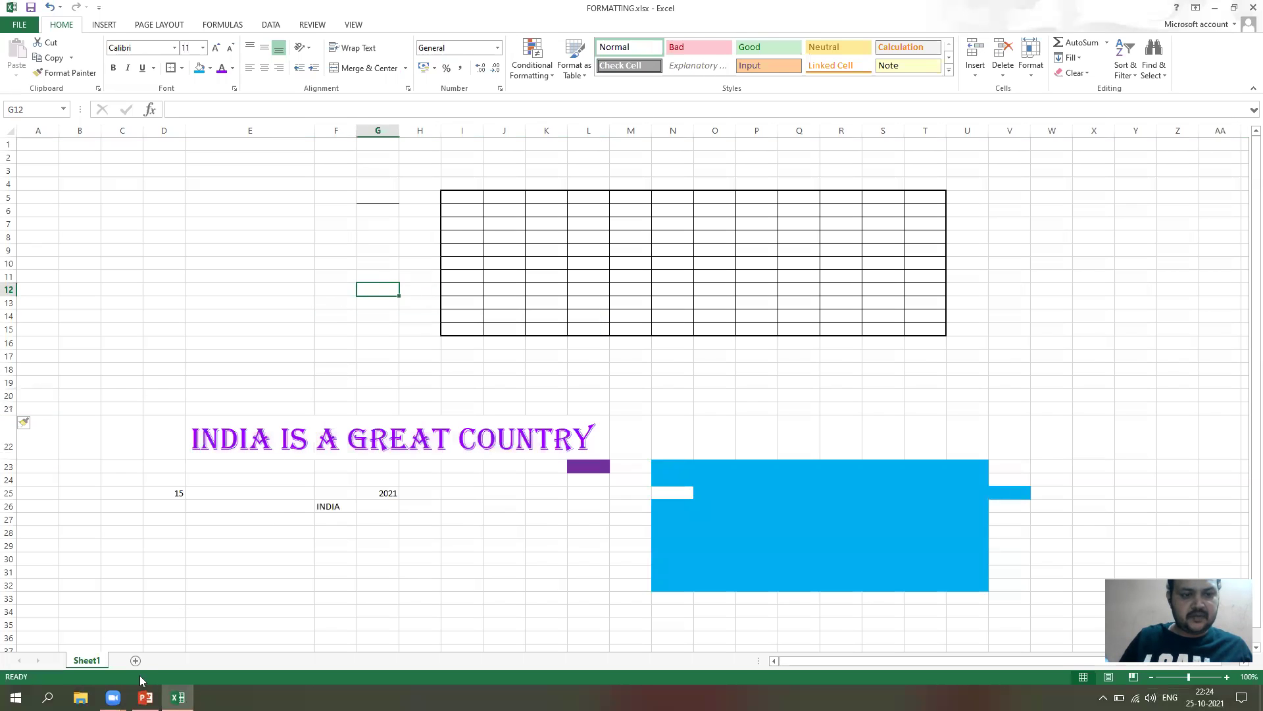
Switch to the PowerPoint slide, clear the highlight on "rows" in topic 4, and return to the Excel workbook.
left_click(146, 697)
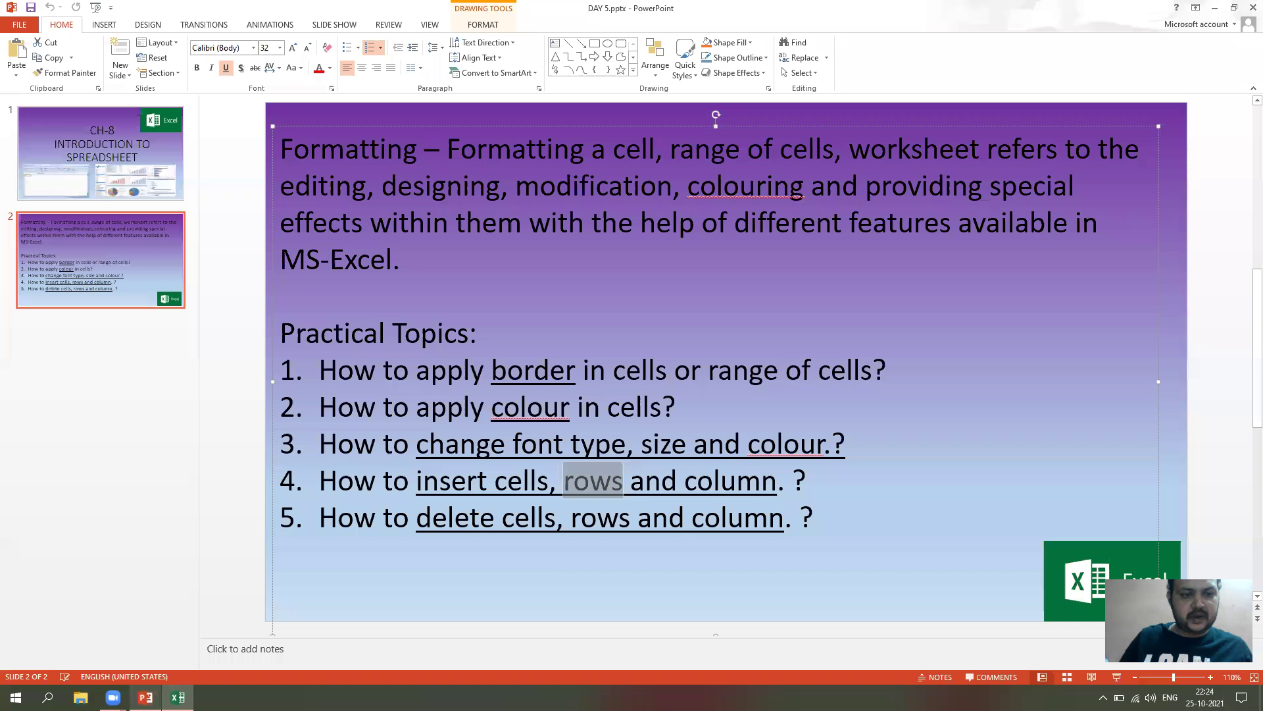
left_click(684, 471)
left_click(832, 479)
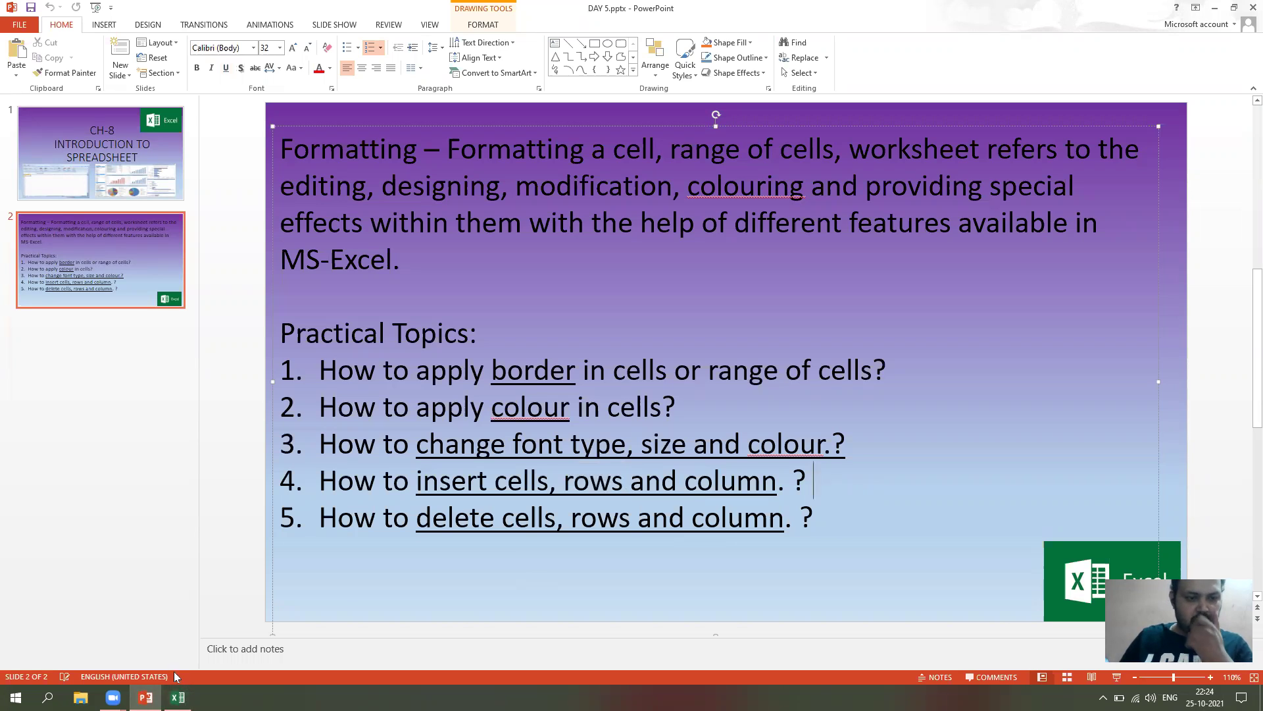
left_click(177, 696)
Insert a new blank column before column E, shifting the heading and the other content one column to the right.
left_click(266, 345)
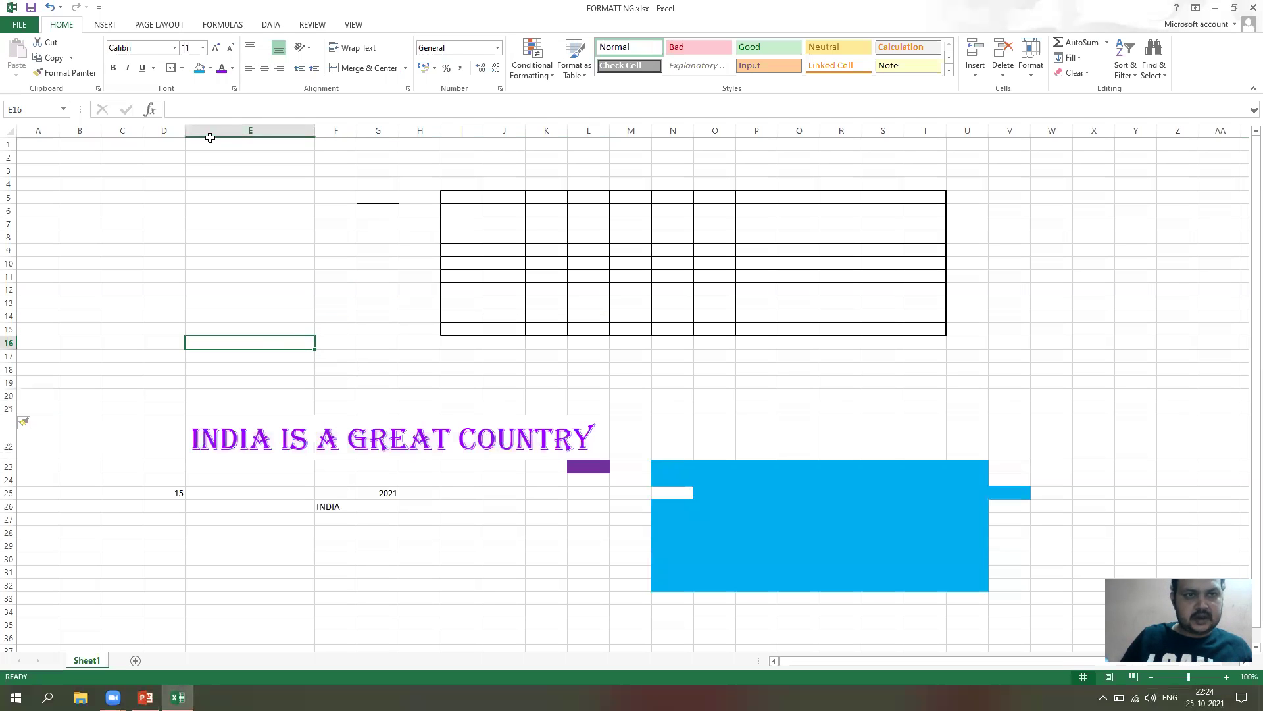
left_click(247, 130)
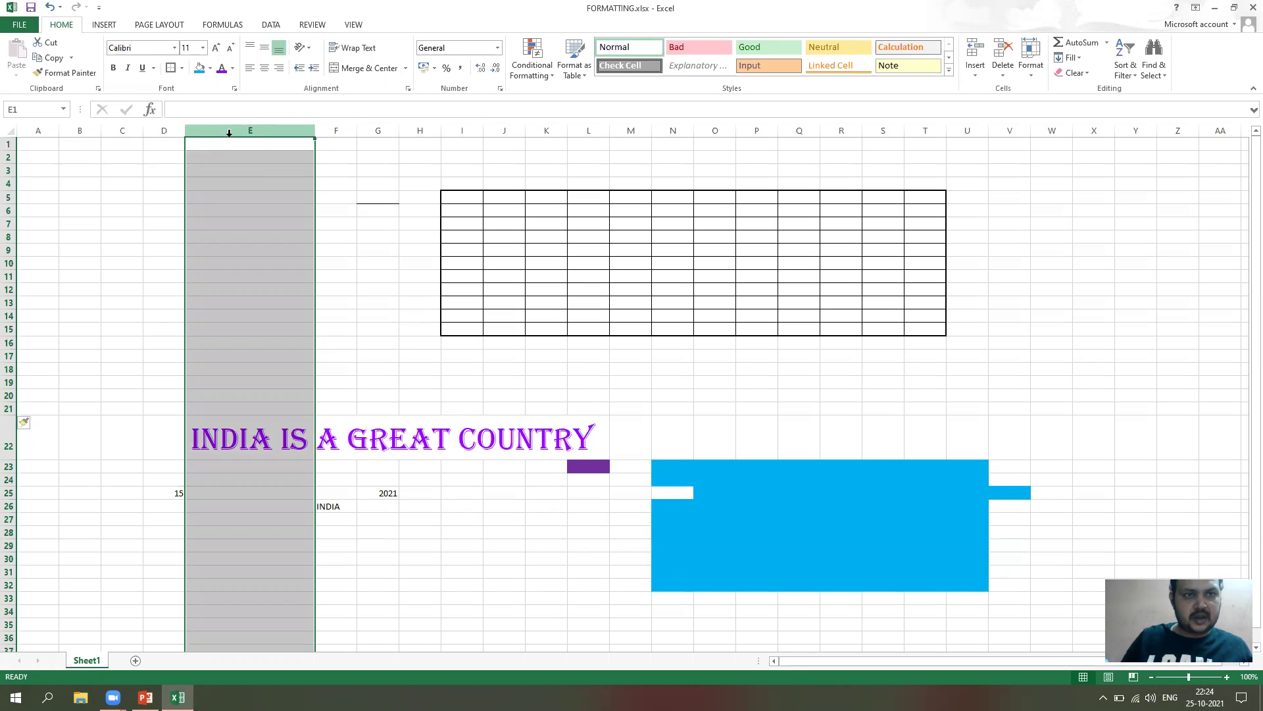
right_click(279, 131)
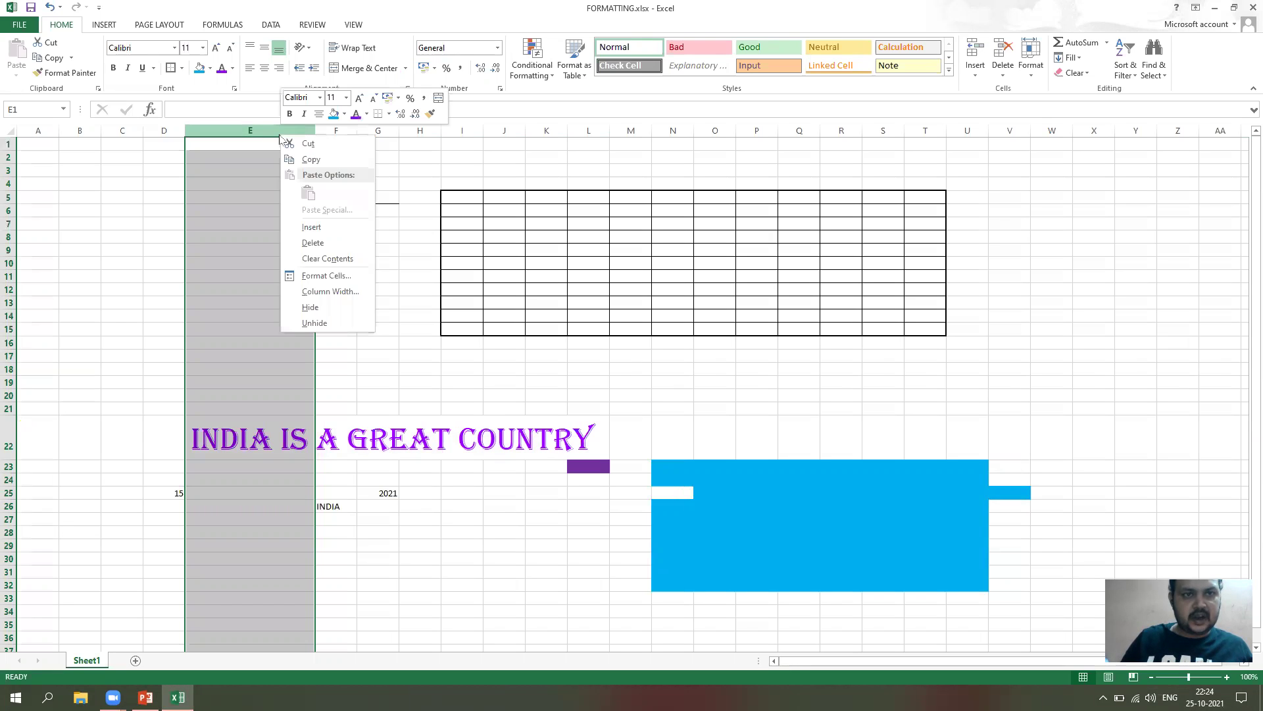
left_click(312, 227)
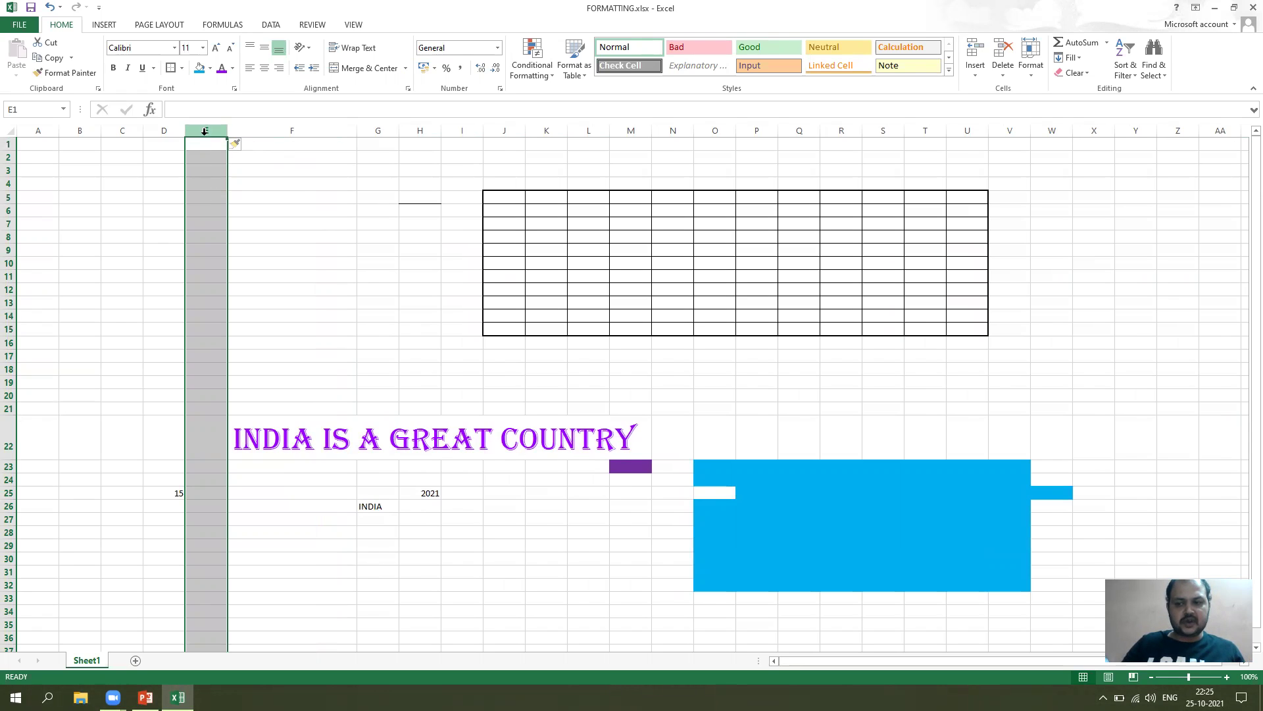
left_click(352, 613)
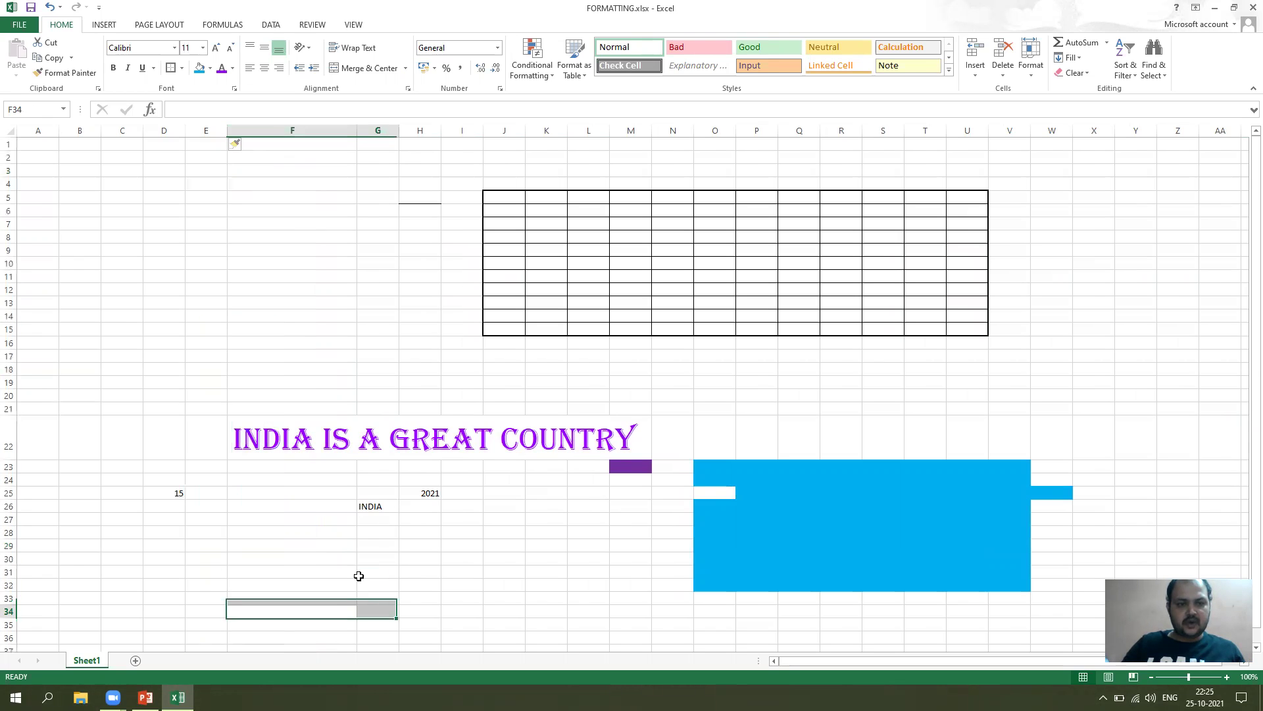
left_click(283, 342)
left_click(271, 249)
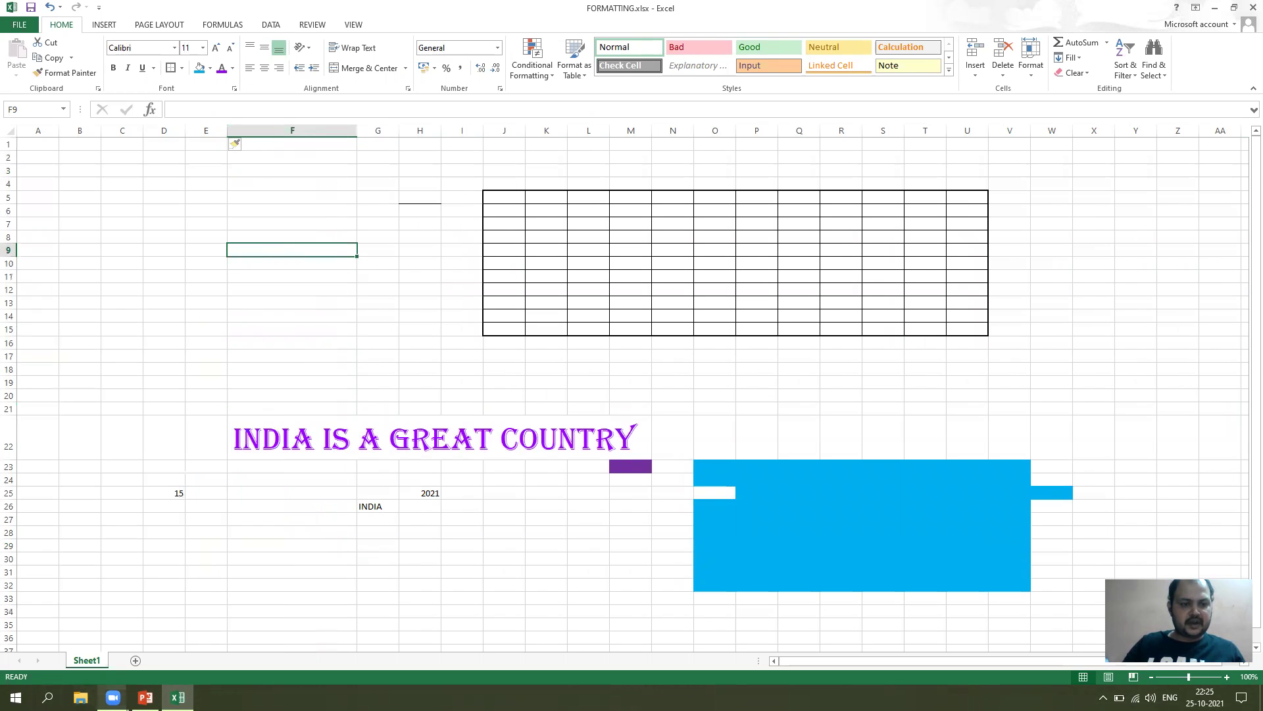
Switch to the PowerPoint slide to check topic 5 on deleting cells, rows and columns, and return to the Excel workbook.
left_click(145, 697)
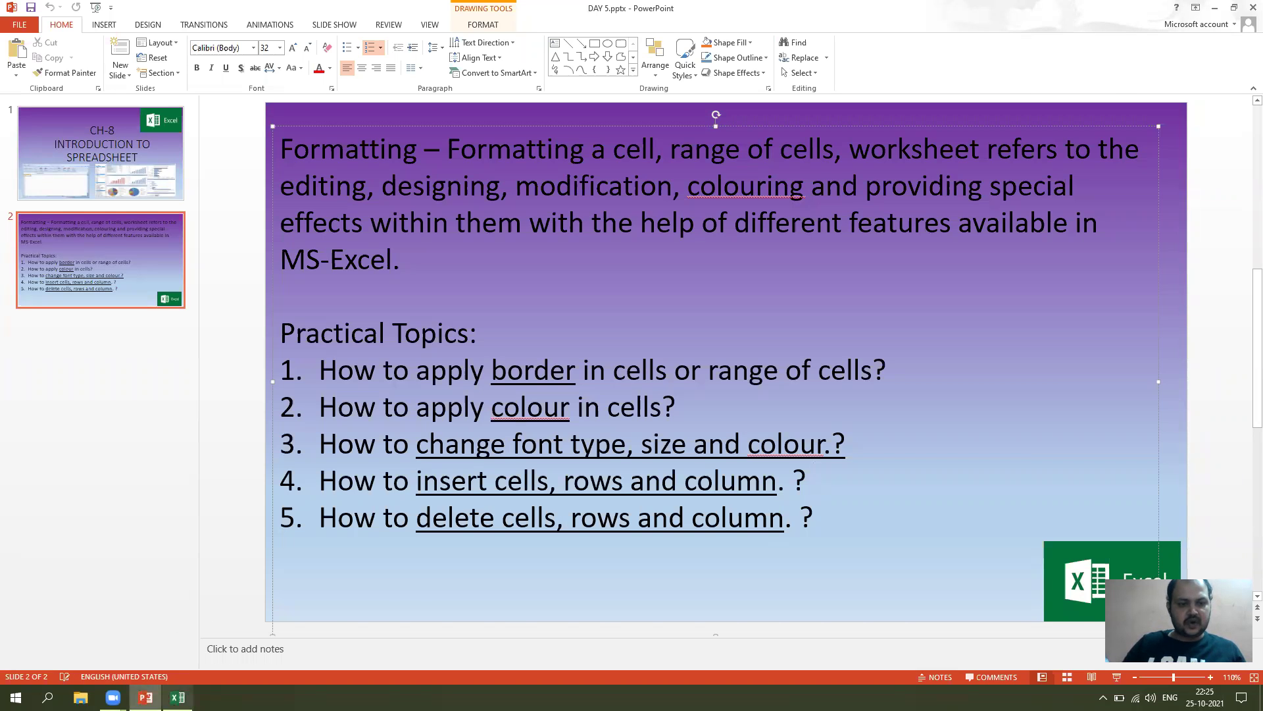
left_click(178, 697)
left_click(248, 519)
Delete cell D25 containing 15, shifting the cells below it up.
left_click(172, 494)
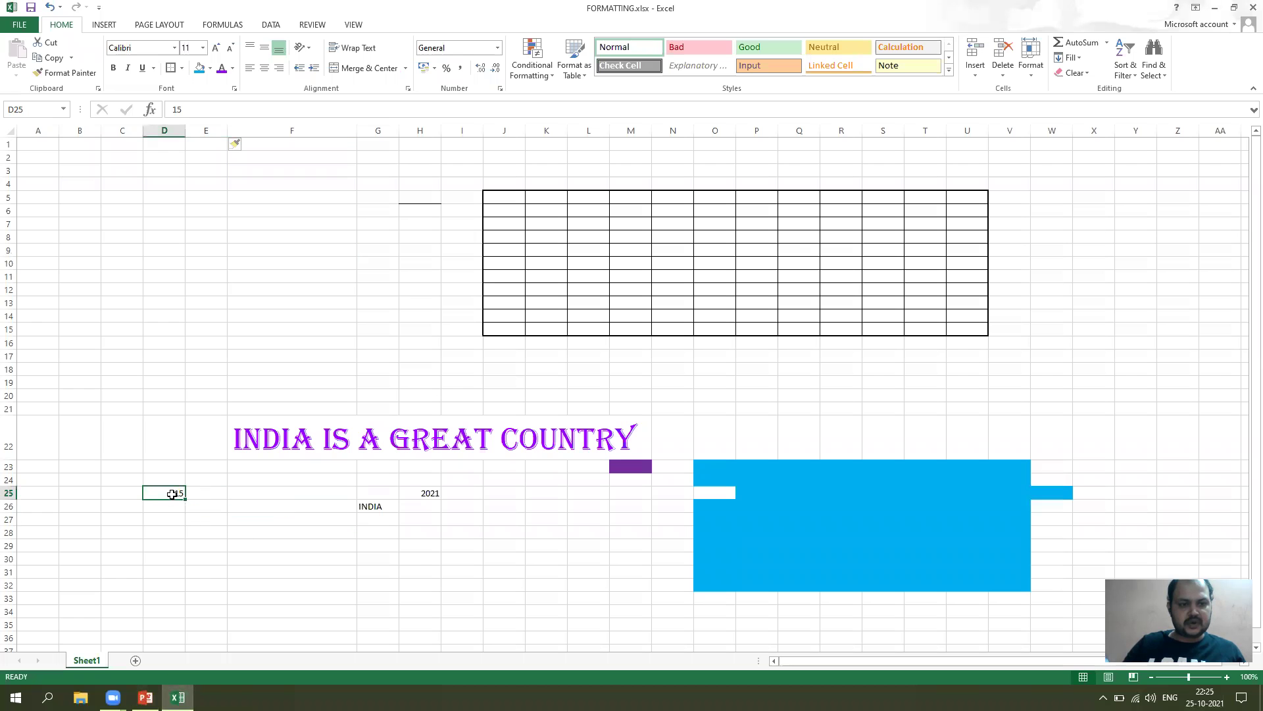
right_click(172, 495)
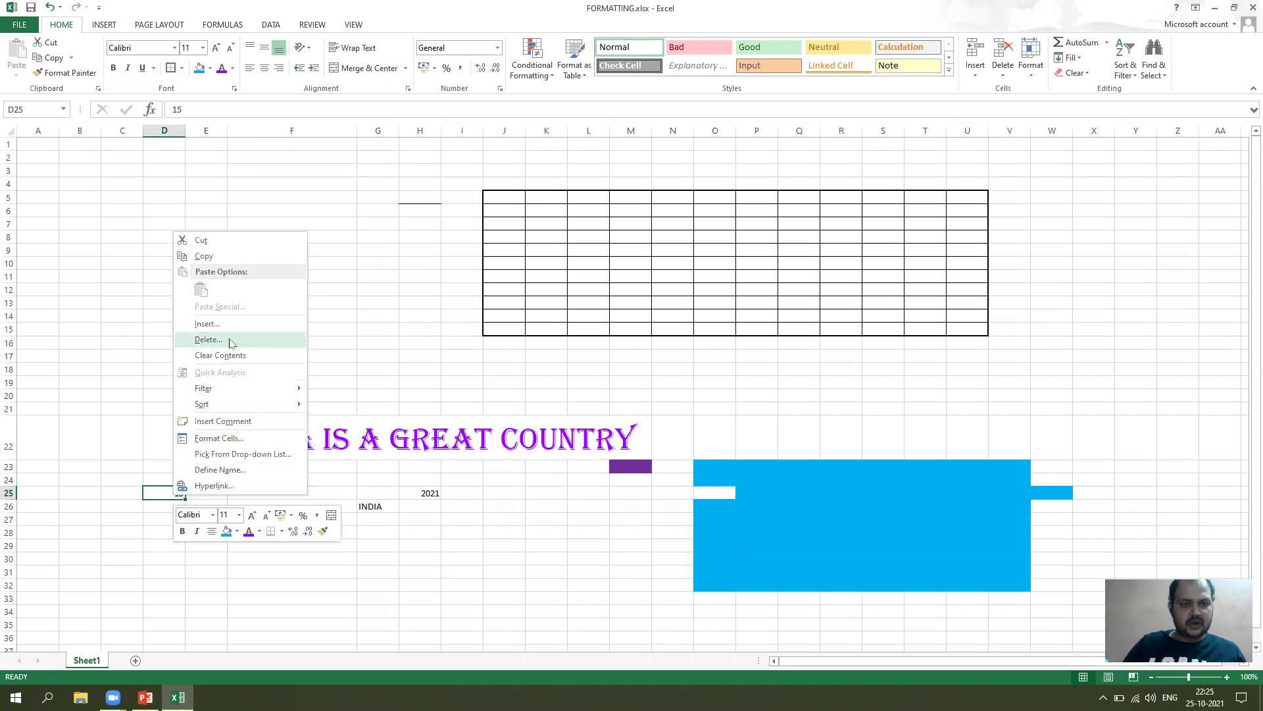
right_click(179, 498)
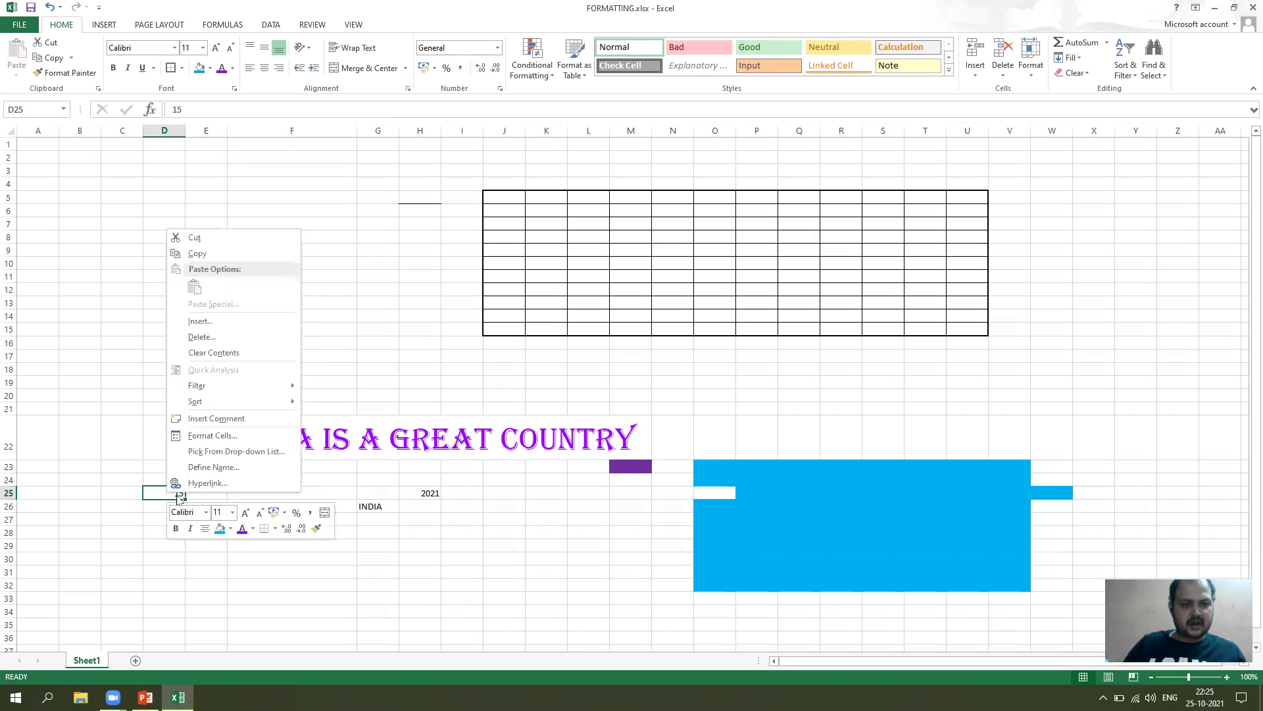
left_click(252, 340)
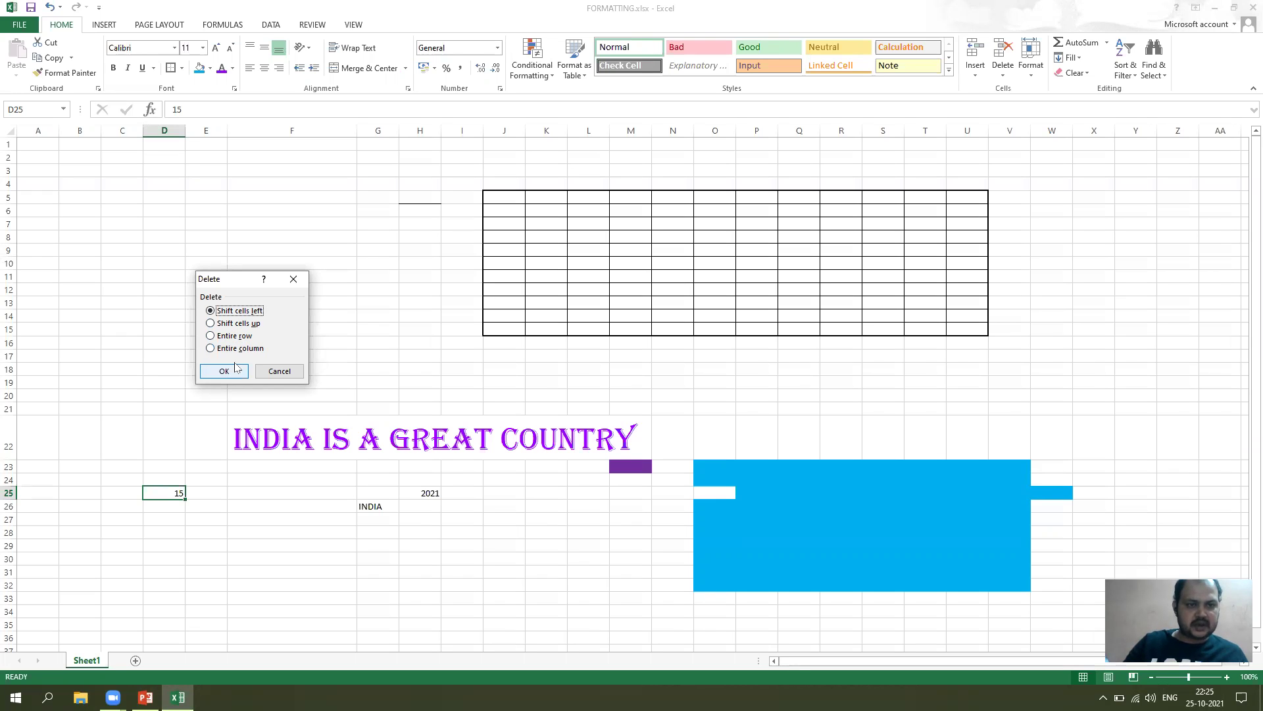
left_click(231, 323)
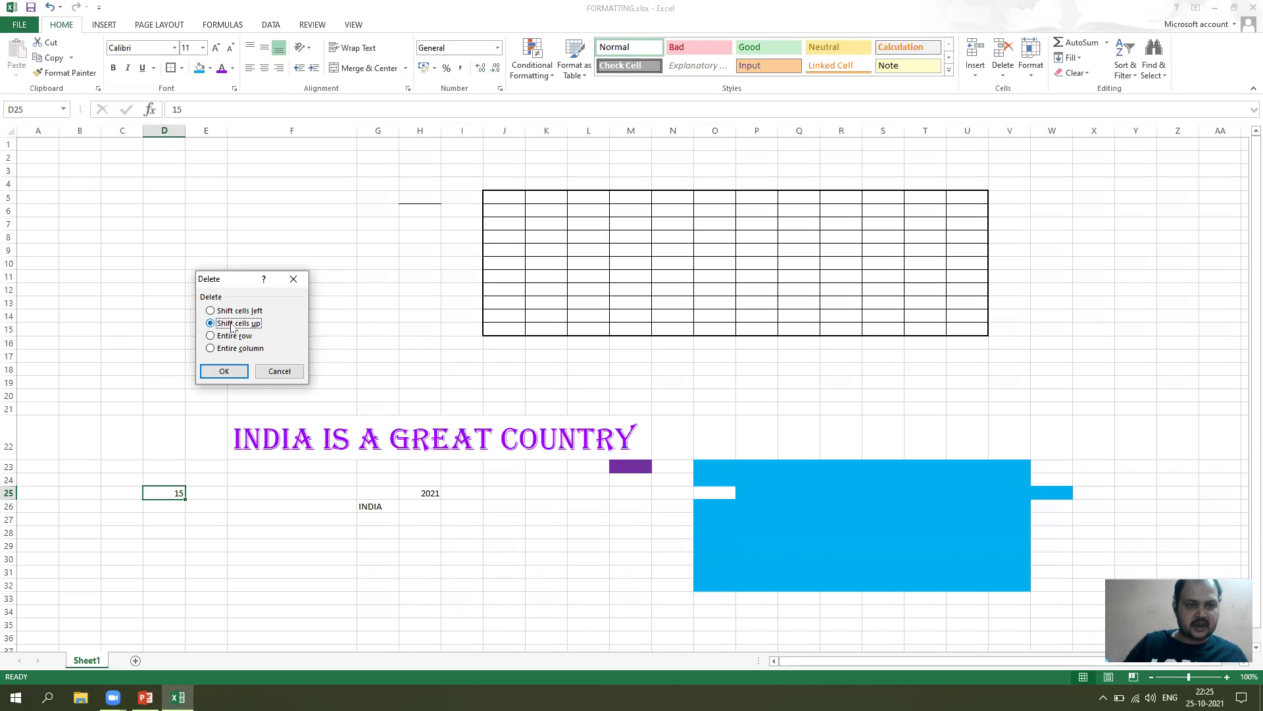
left_click(225, 370)
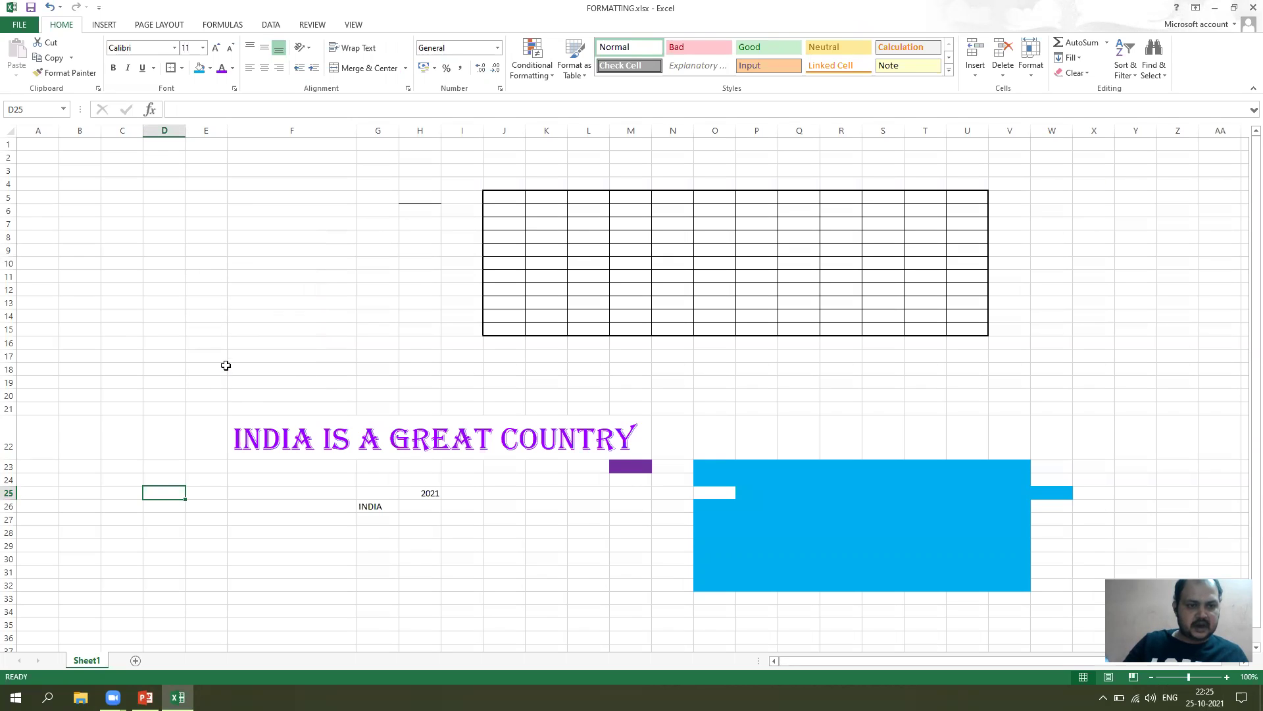
left_click(166, 480)
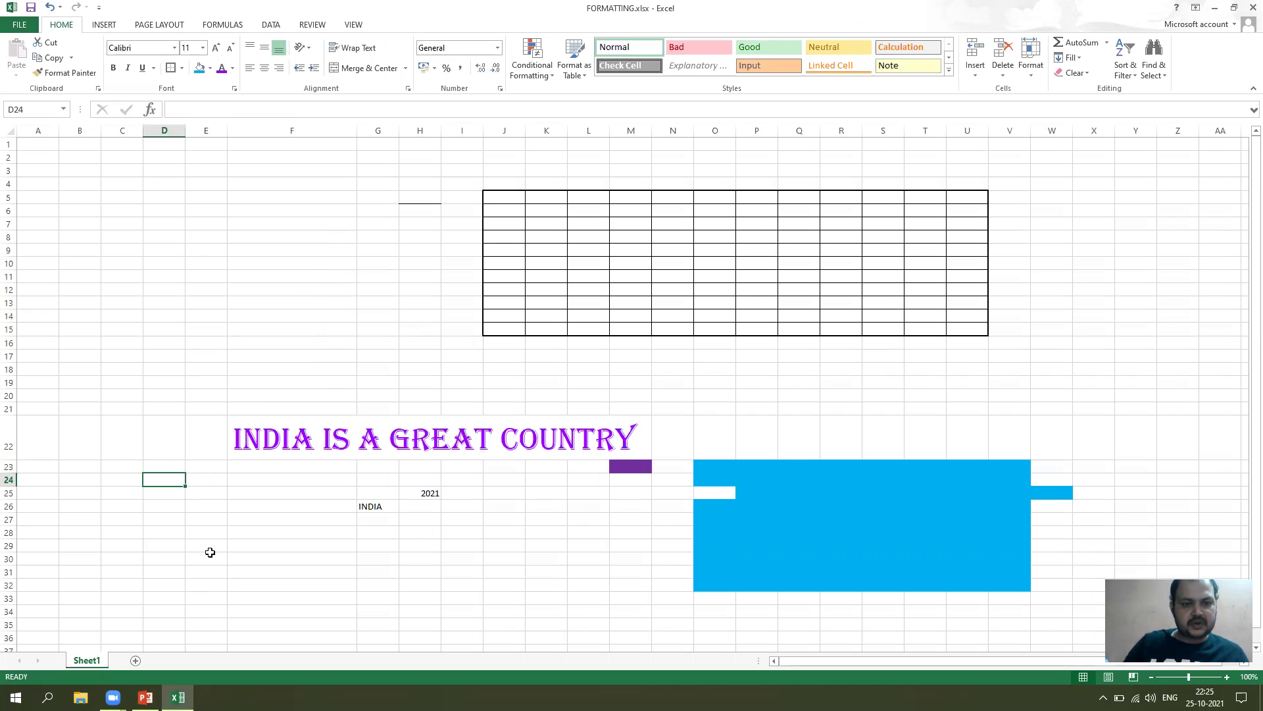
left_click(253, 557)
Delete the entire row 14, which crosses the lower part of the bordered table, shifting the rows below it up.
left_click(165, 356)
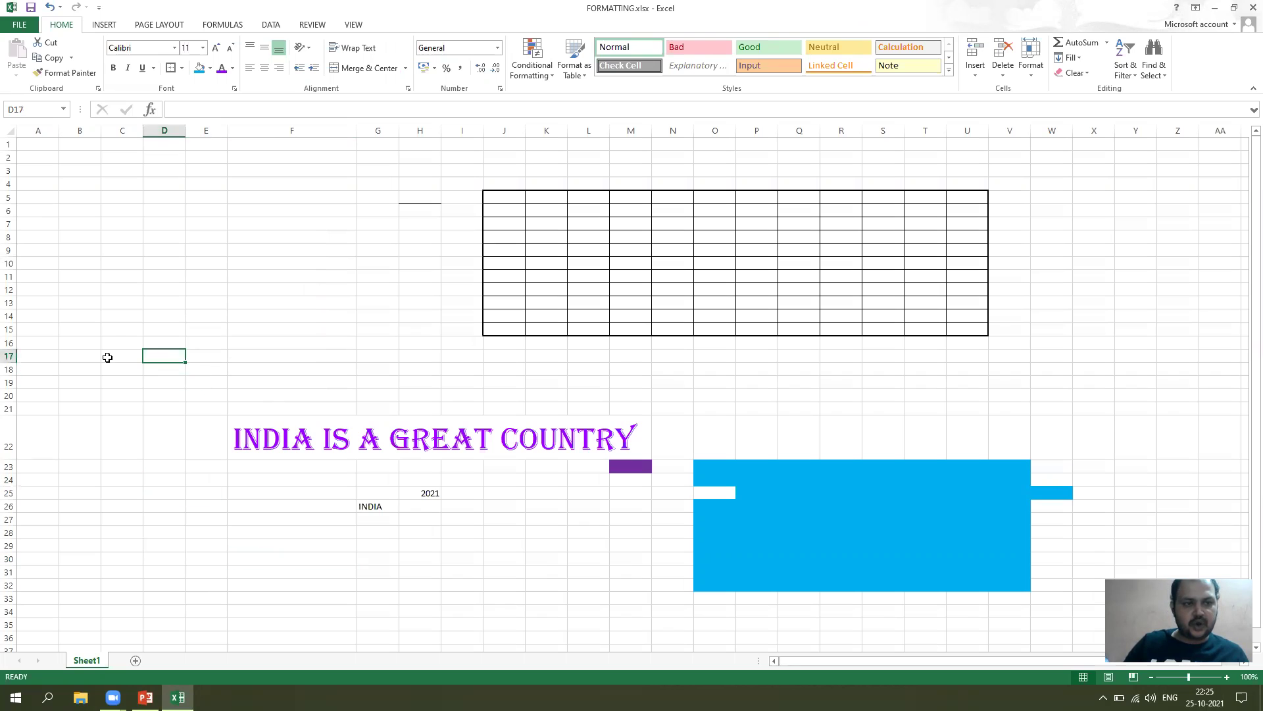
left_click(9, 317)
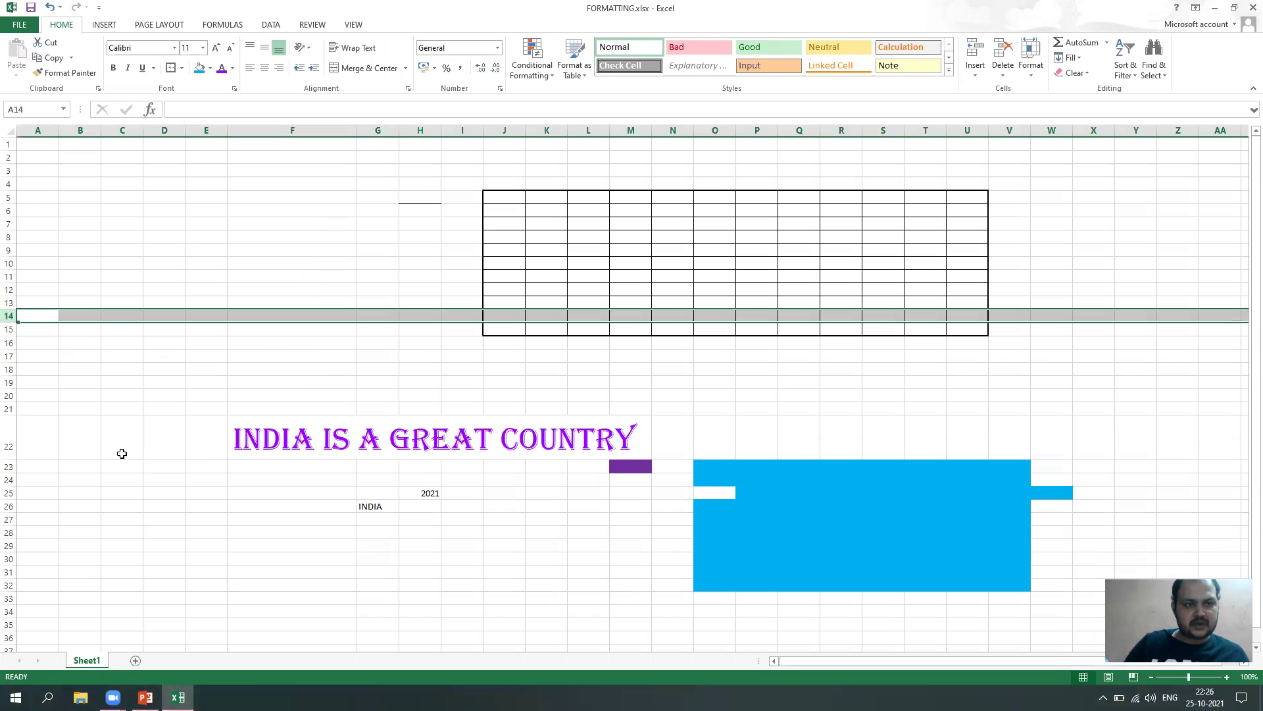
left_click(10, 321)
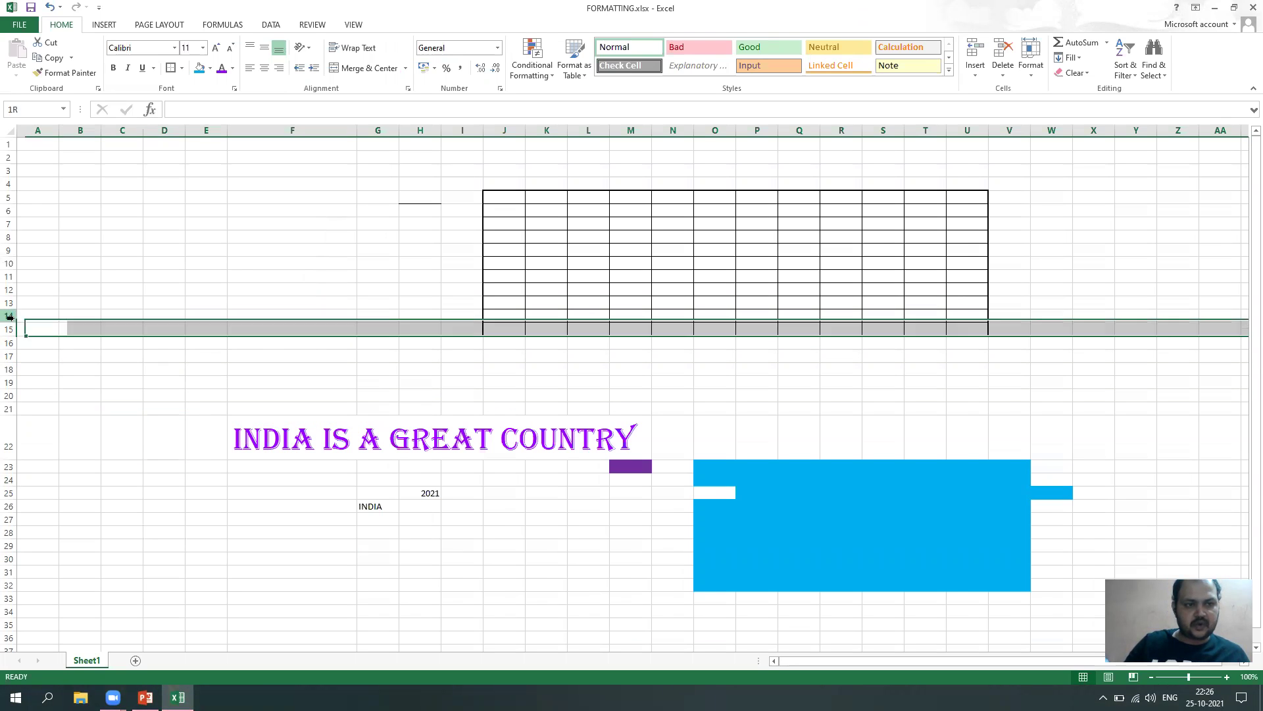
right_click(9, 316)
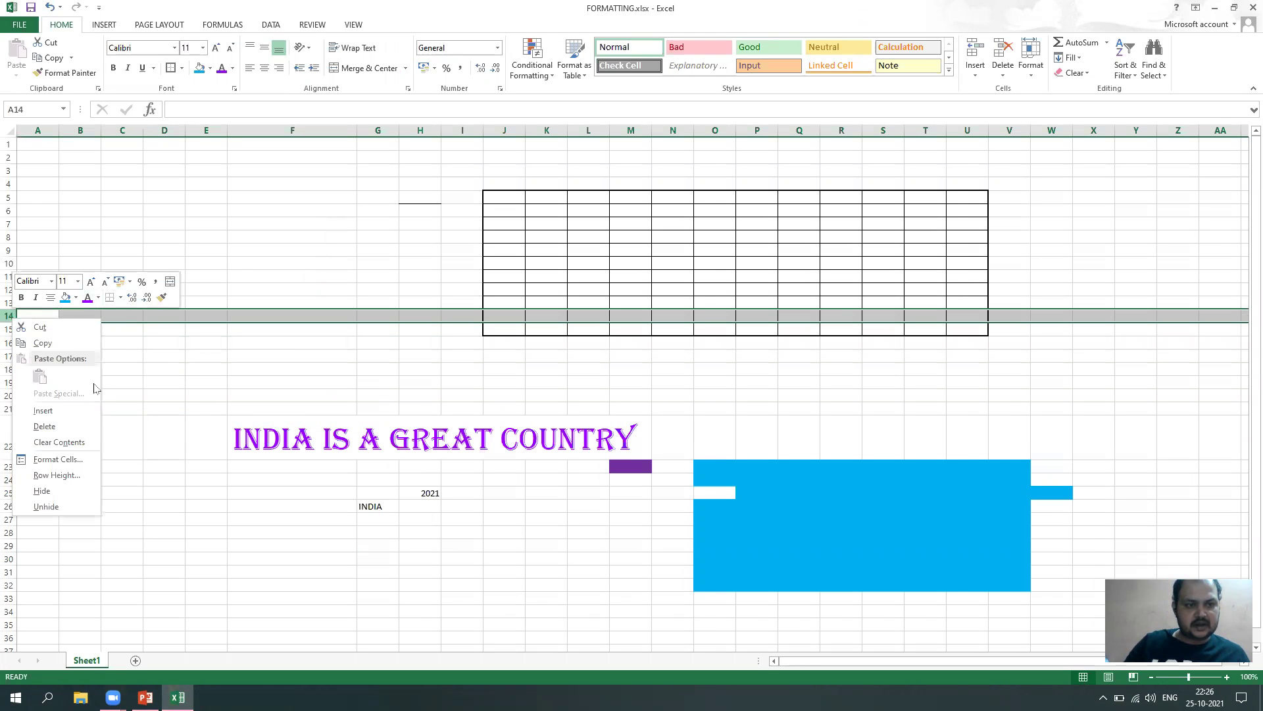
left_click(65, 432)
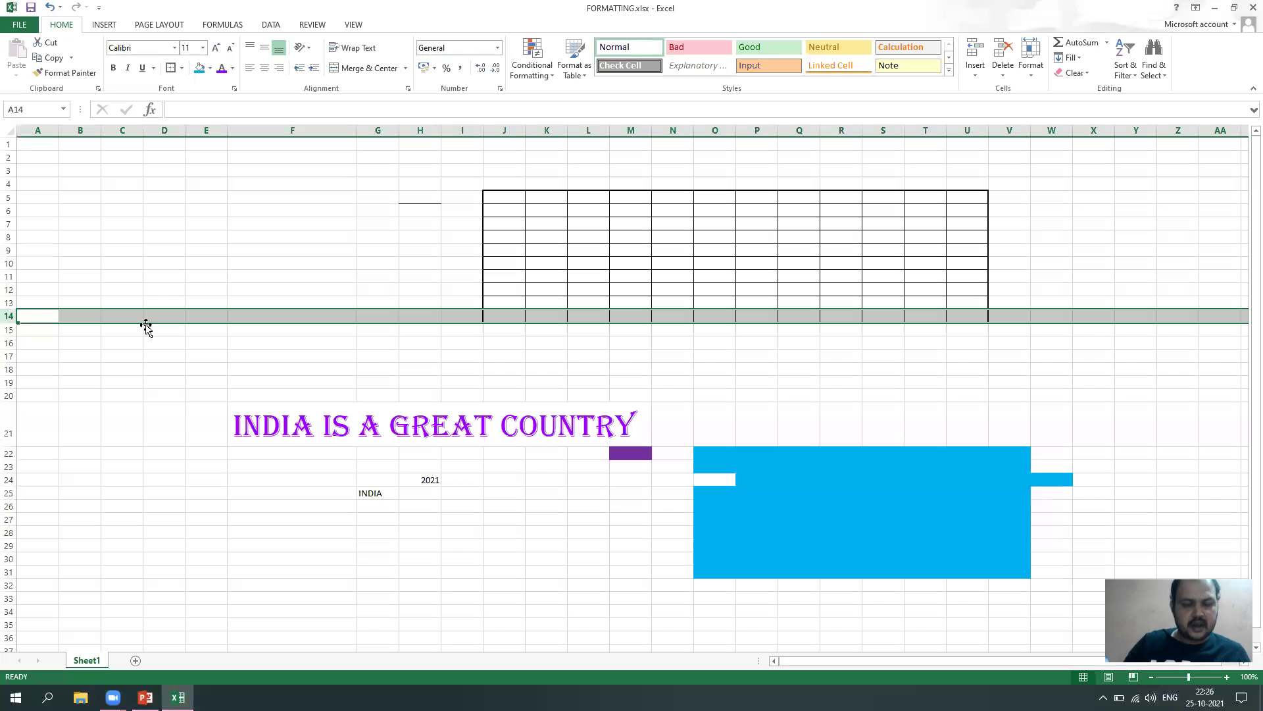
left_click(220, 396)
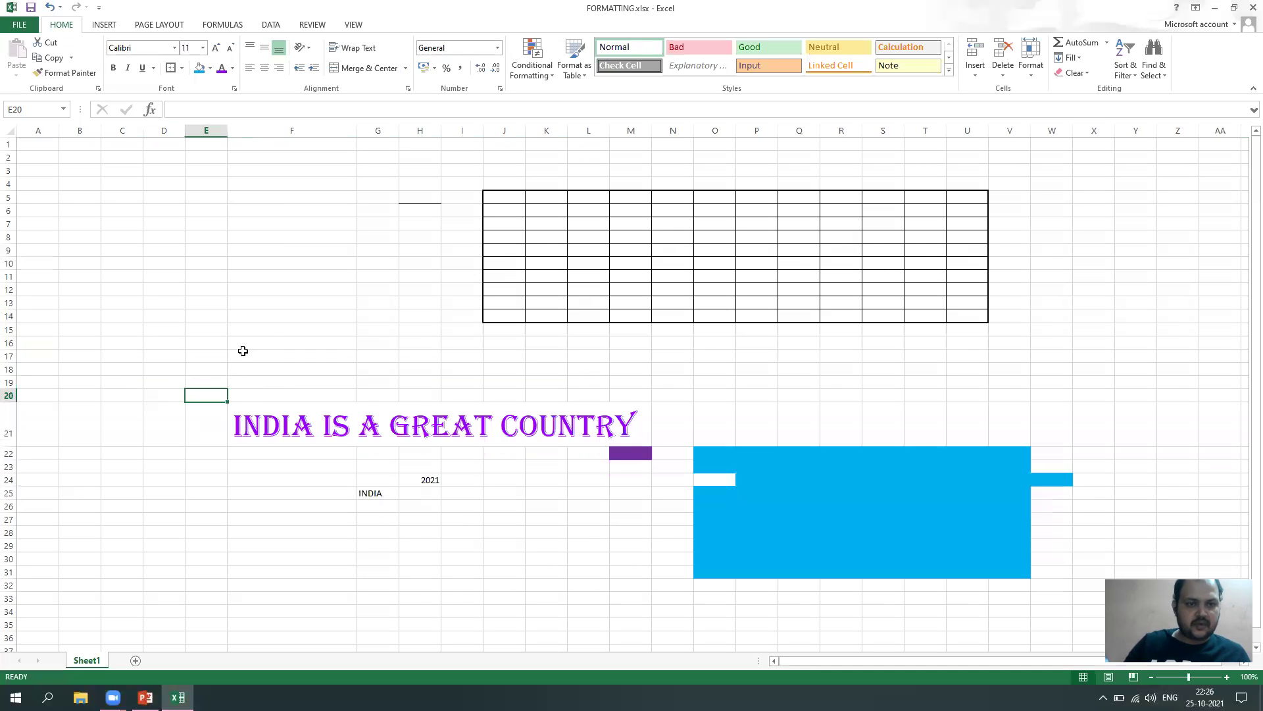
Delete the entire column F, which holds the heading INDIA IS A GREAT COUNTRY, shifting the remaining columns to the left.
left_click(312, 126)
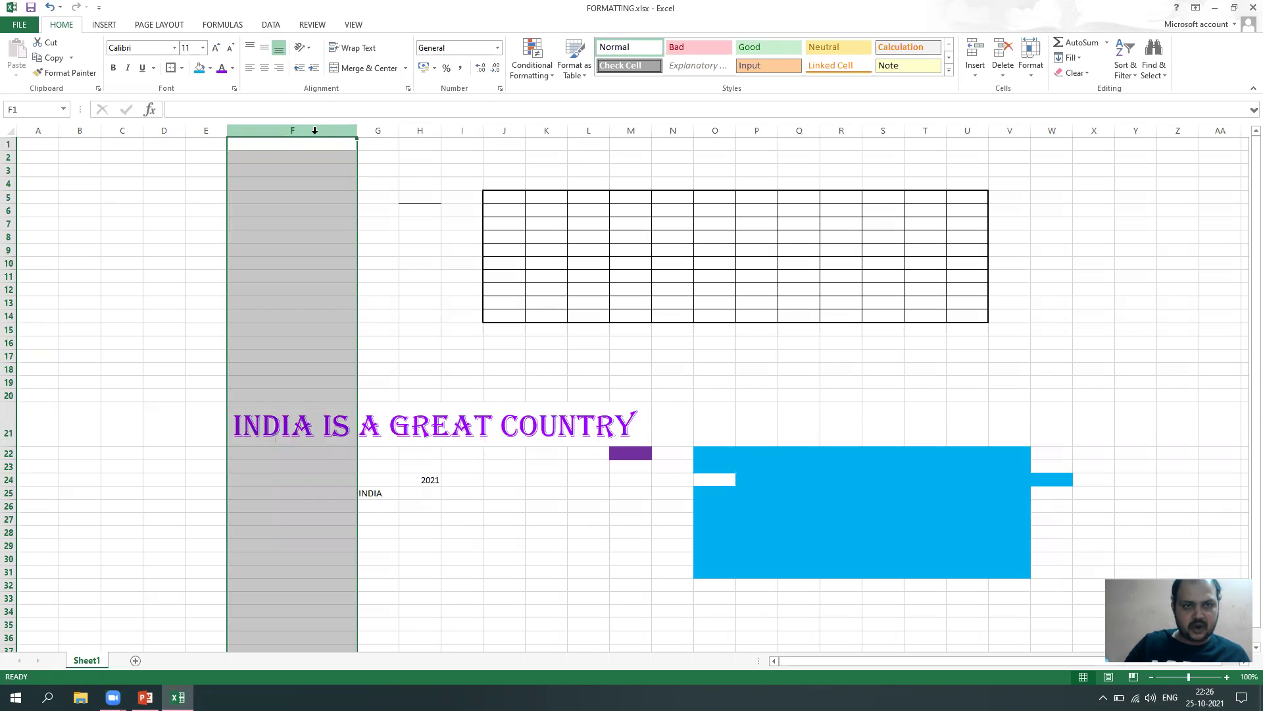
right_click(315, 131)
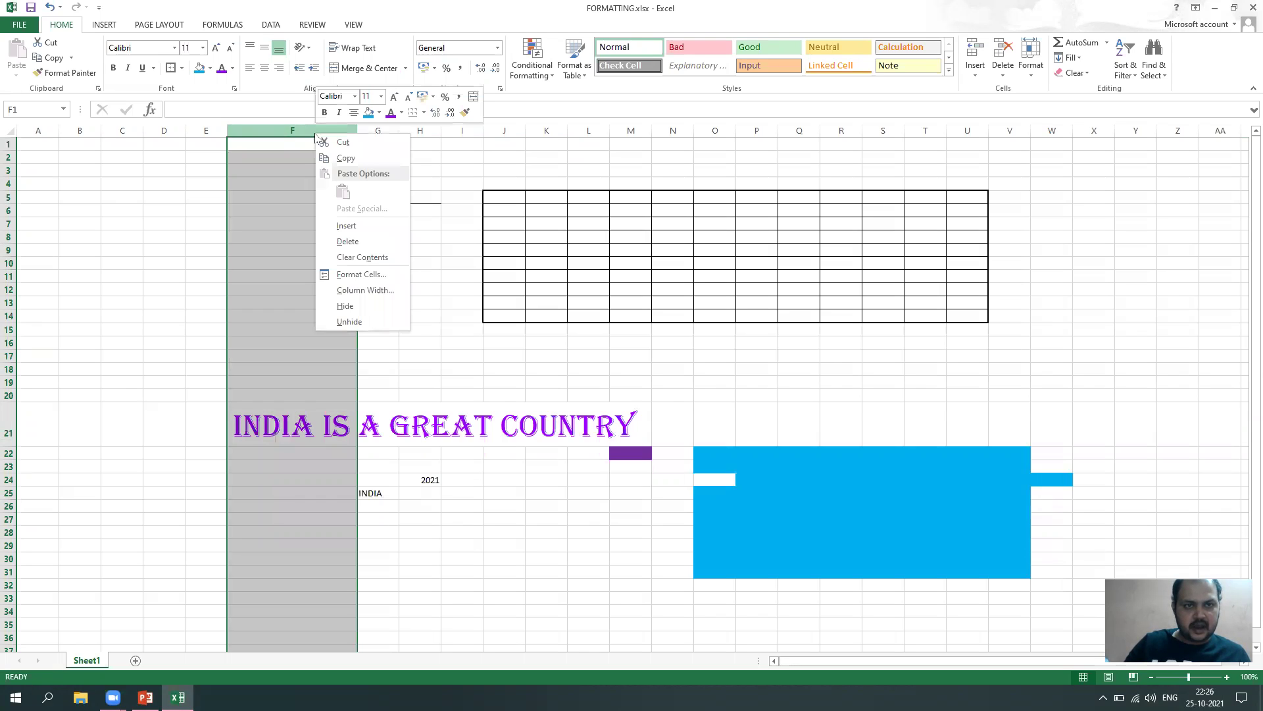
left_click(354, 242)
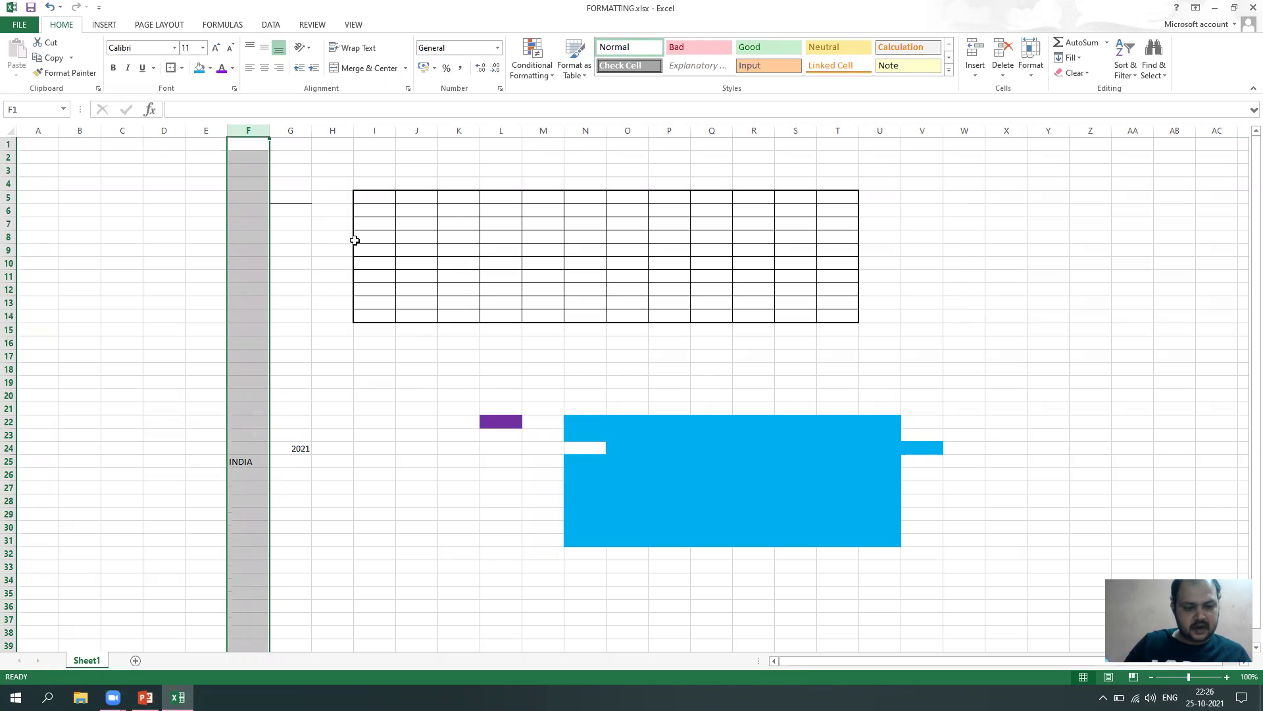
left_click(389, 450)
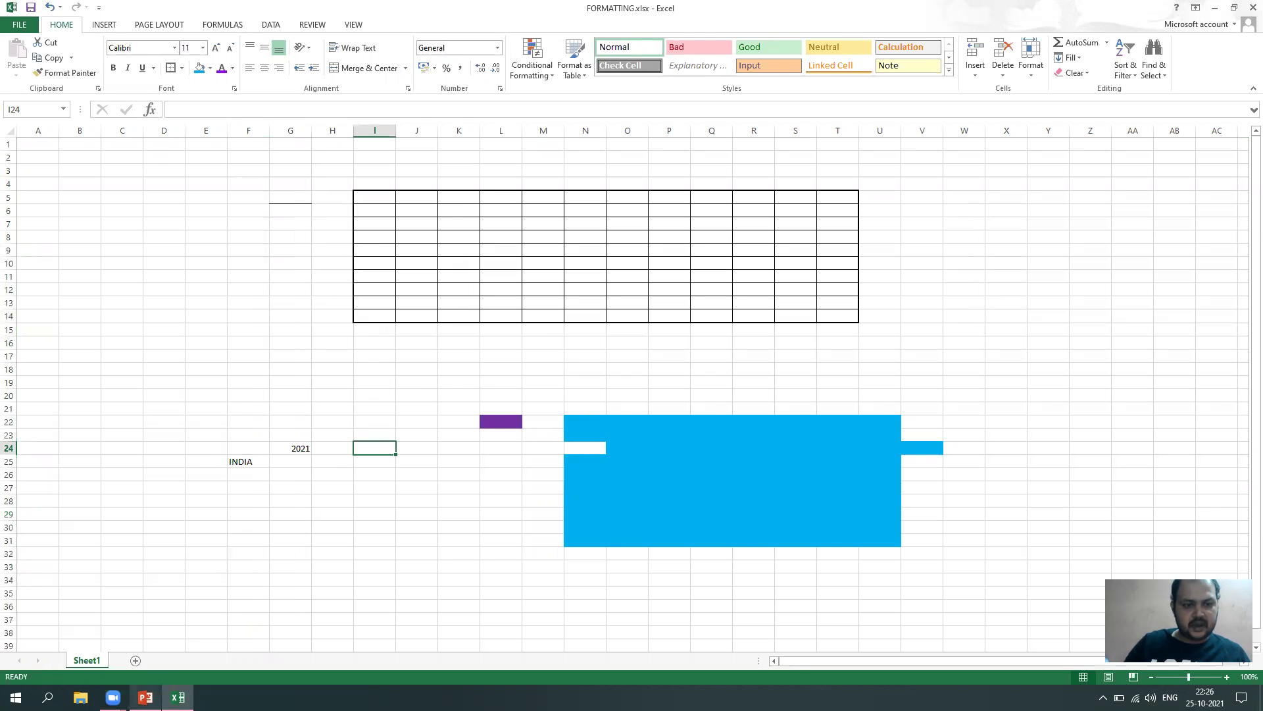
Switch to the PowerPoint slide to review the five practical topics, return to the Excel workbook and switch to Zoom.
left_click(146, 698)
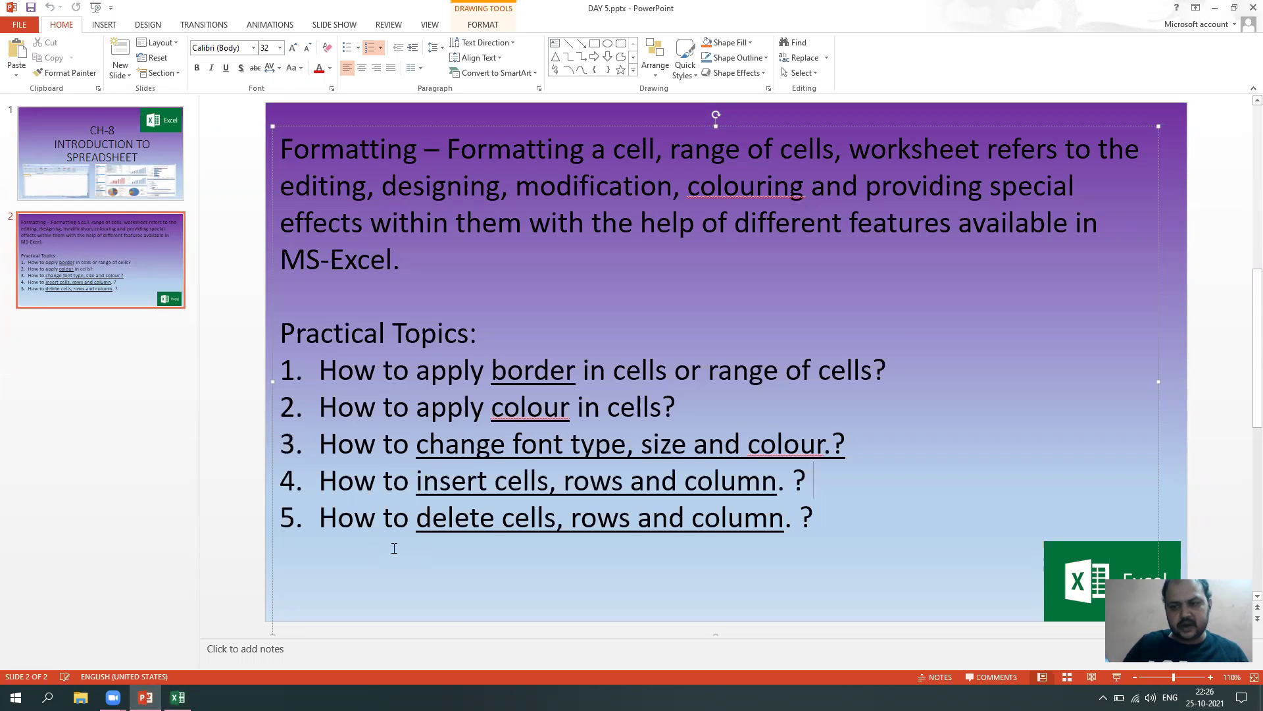
left_click(177, 698)
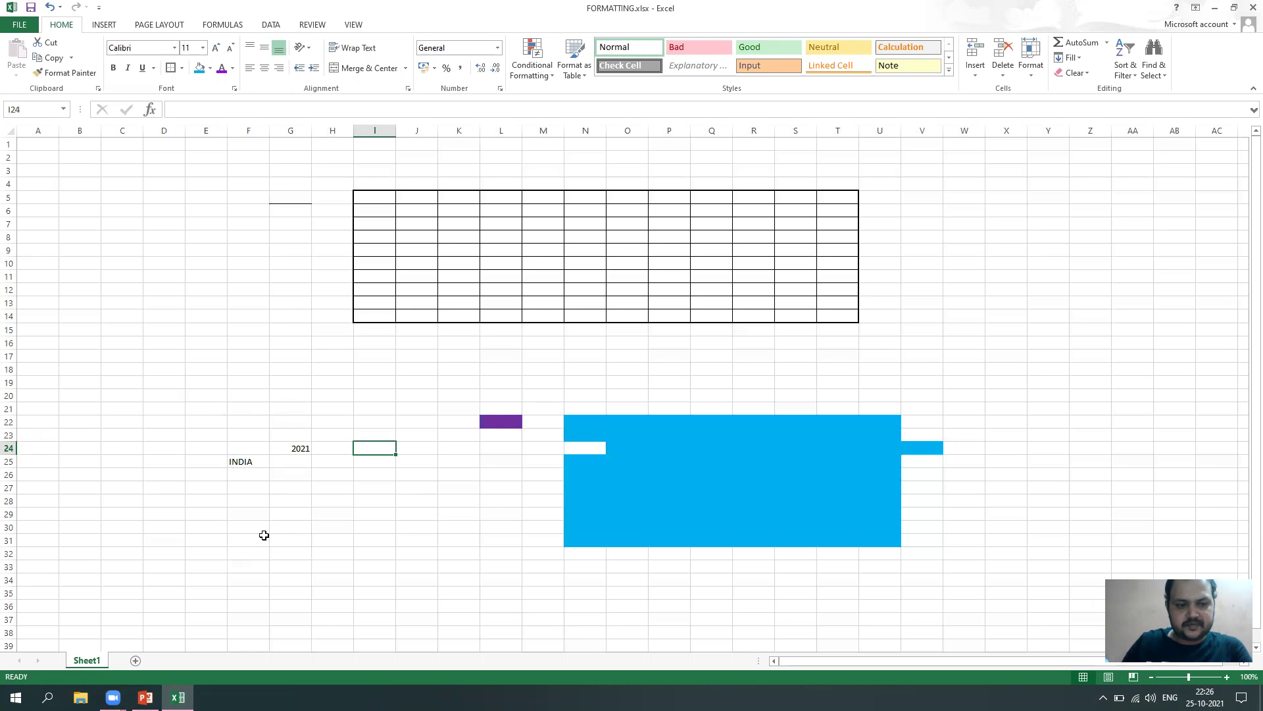
left_click(113, 698)
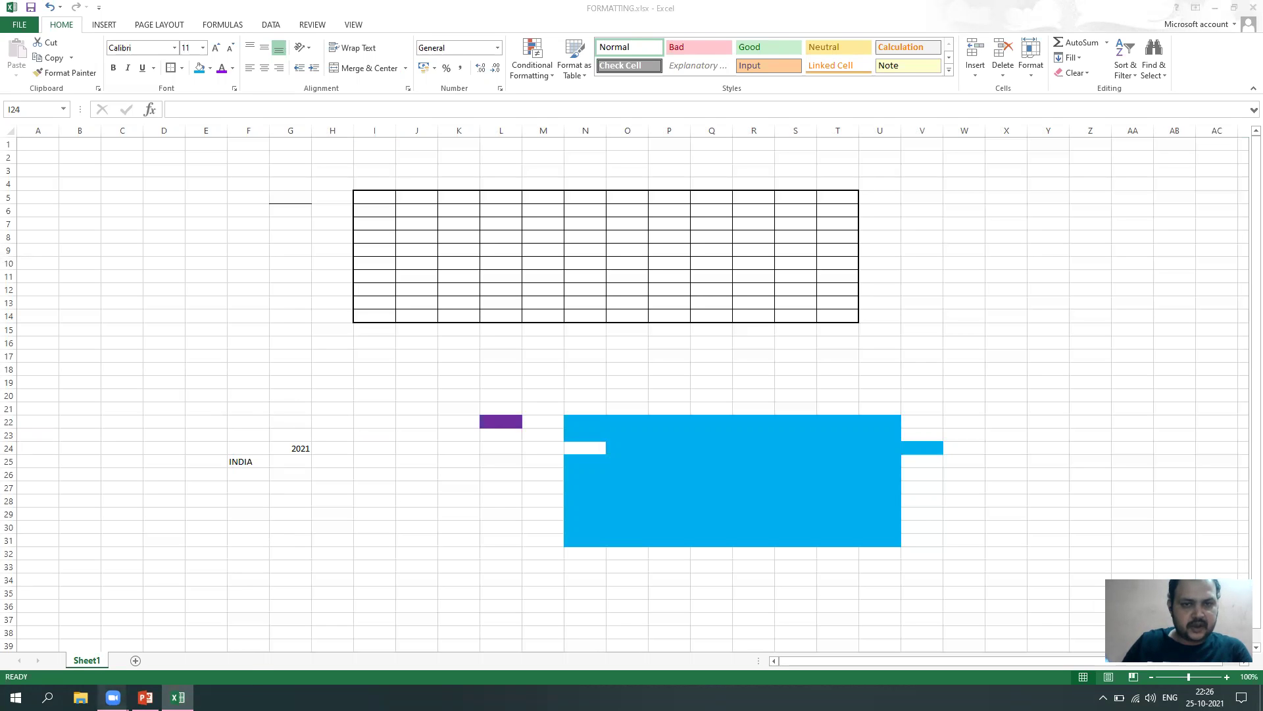